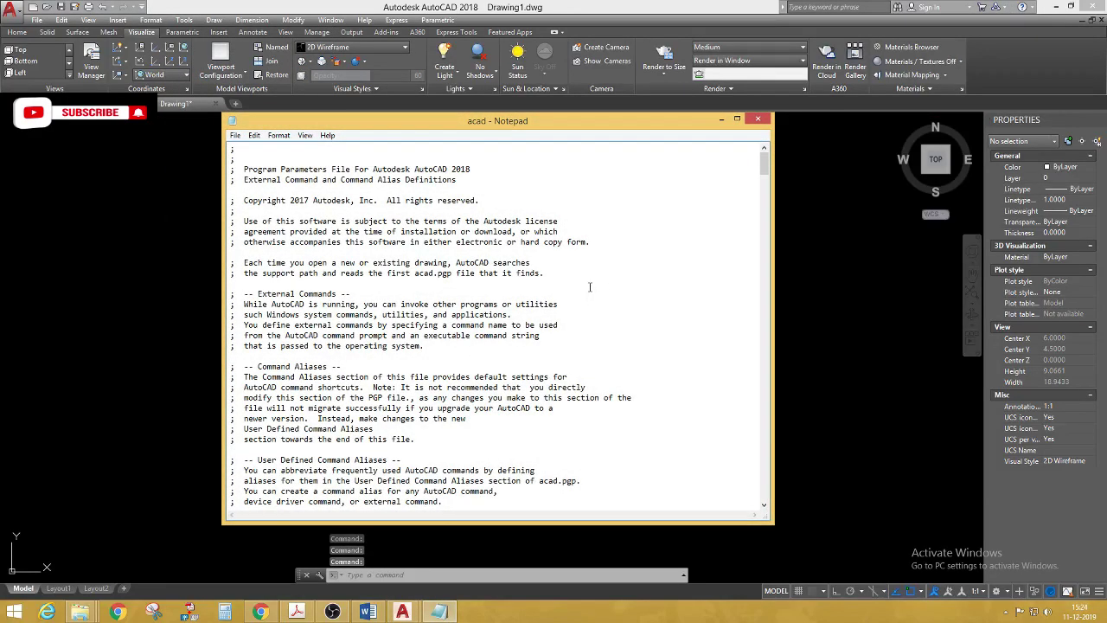
Step: Scroll down through acad.pgp in Notepad to the end of the file
{"action": "scroll", "coordinate": [589, 286], "scroll_direction": "down", "scroll_amount": 3}
{"action": "scroll", "coordinate": [584, 298], "scroll_direction": "down", "scroll_amount": 4}
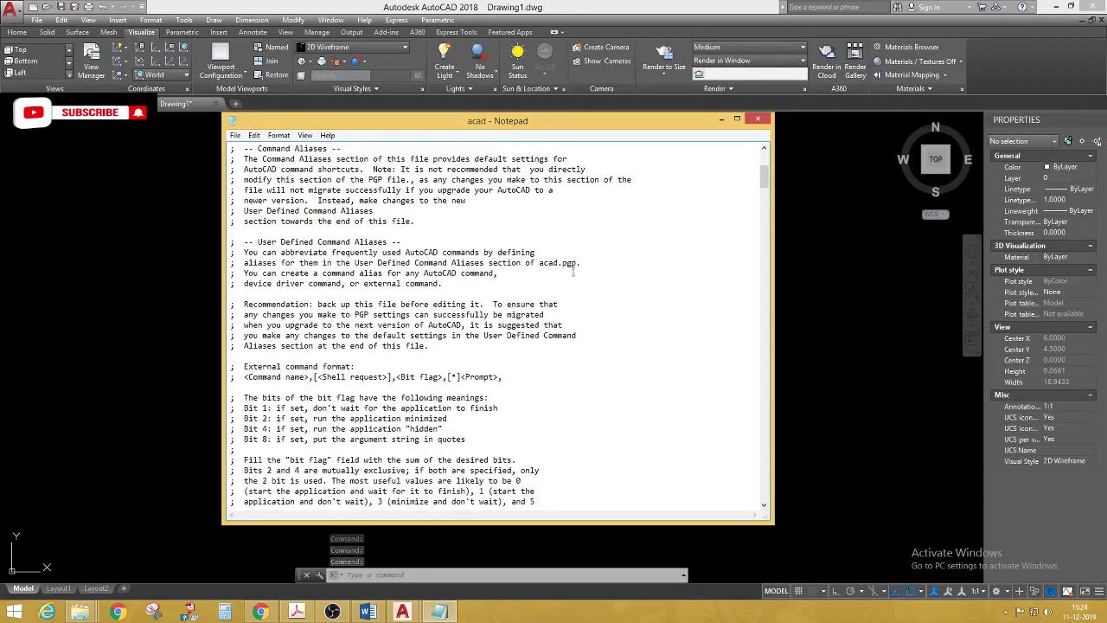
{"action": "scroll", "coordinate": [576, 286], "scroll_direction": "down", "scroll_amount": 4}
{"action": "scroll", "coordinate": [589, 323], "scroll_direction": "down", "scroll_amount": 5}
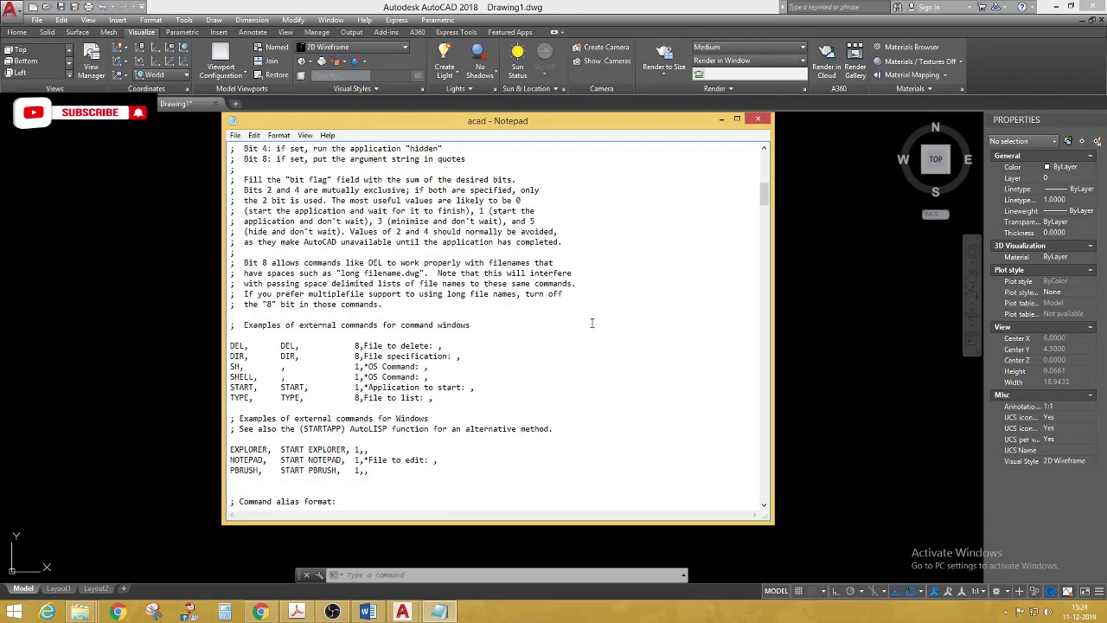
{"action": "scroll", "coordinate": [606, 324], "scroll_direction": "down", "scroll_amount": 6}
{"action": "scroll", "coordinate": [657, 329], "scroll_direction": "down", "scroll_amount": 6}
{"action": "scroll", "coordinate": [519, 355], "scroll_direction": "down", "scroll_amount": 9}
{"action": "scroll", "coordinate": [477, 376], "scroll_direction": "down", "scroll_amount": 7}
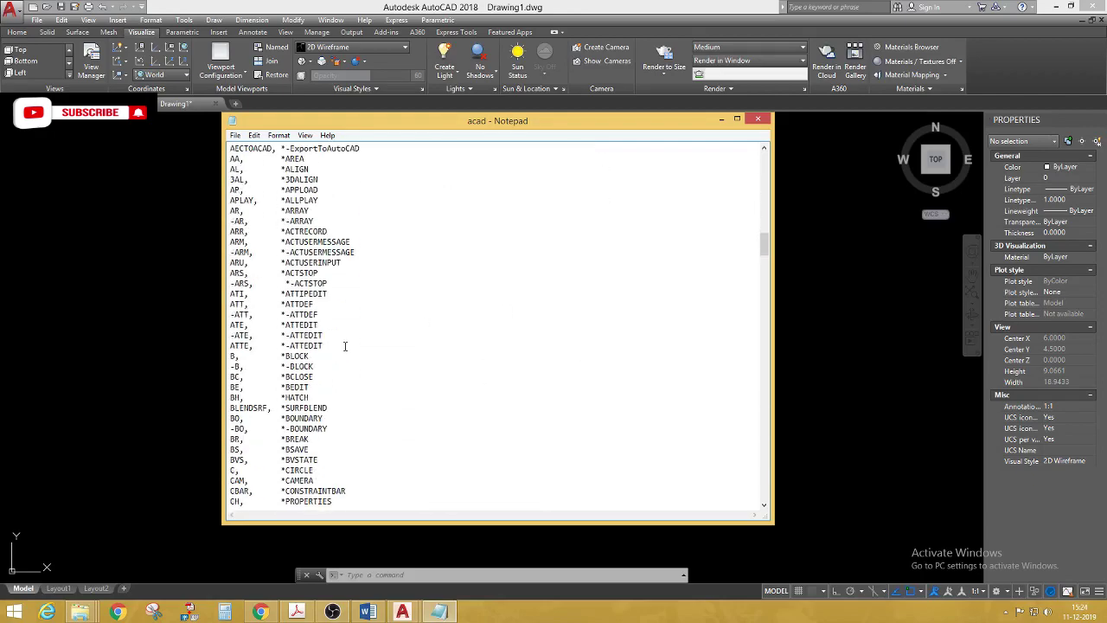
{"action": "scroll", "coordinate": [260, 374], "scroll_direction": "down", "scroll_amount": 5}
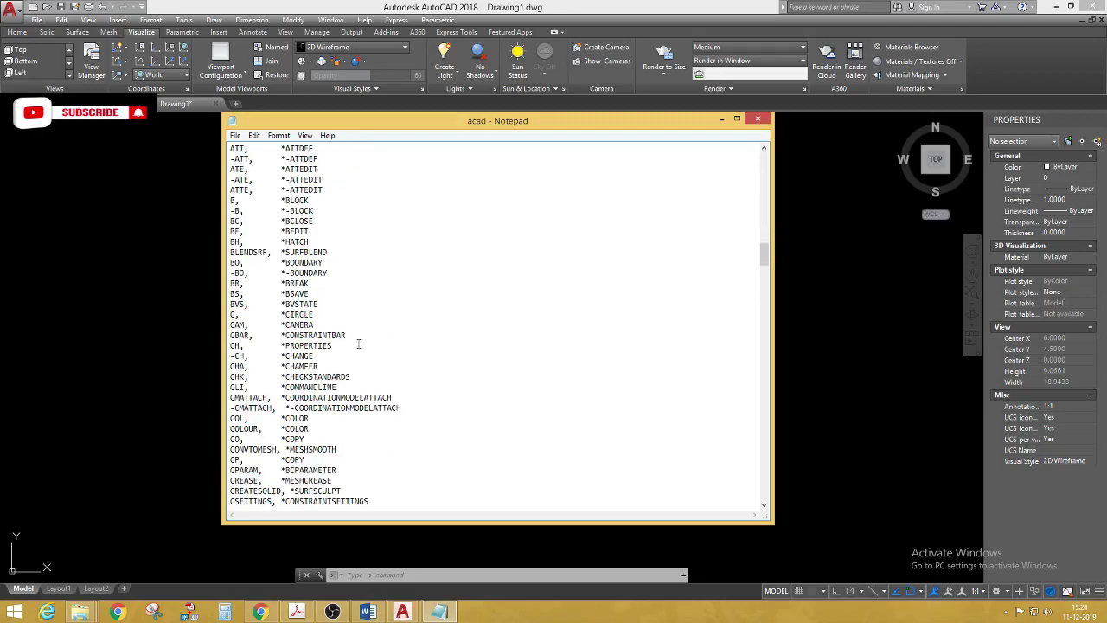
{"action": "scroll", "coordinate": [423, 338], "scroll_direction": "down", "scroll_amount": 4}
{"action": "scroll", "coordinate": [440, 360], "scroll_direction": "down", "scroll_amount": 8}
{"action": "scroll", "coordinate": [442, 378], "scroll_direction": "down", "scroll_amount": 5}
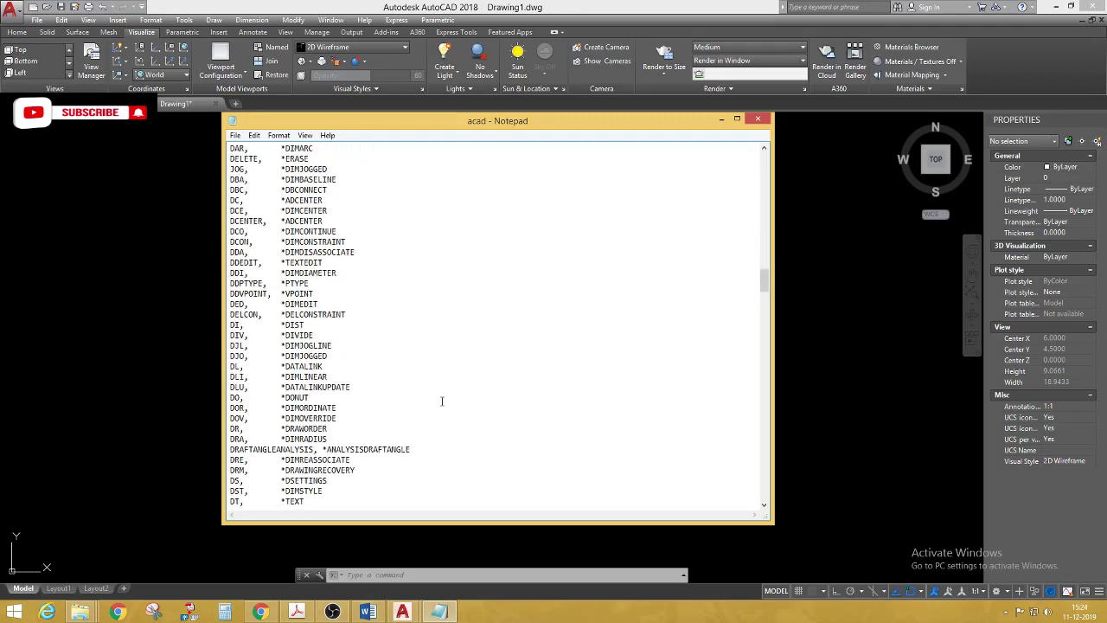
{"action": "scroll", "coordinate": [445, 379], "scroll_direction": "down", "scroll_amount": 6}
{"action": "scroll", "coordinate": [450, 385], "scroll_direction": "down", "scroll_amount": 6}
{"action": "scroll", "coordinate": [446, 385], "scroll_direction": "down", "scroll_amount": 6}
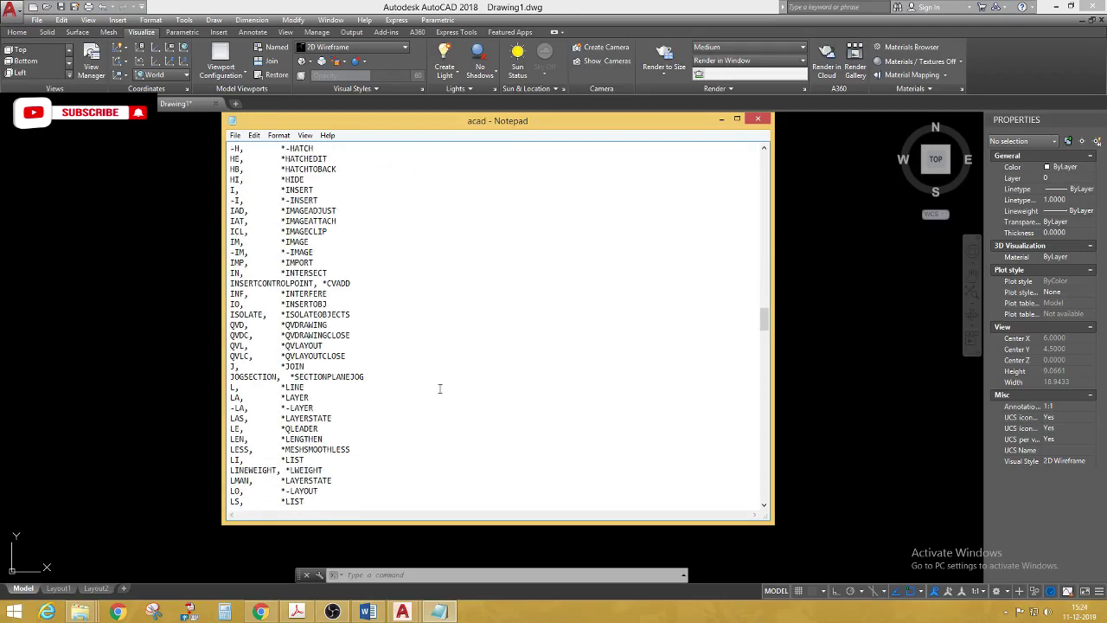
{"action": "scroll", "coordinate": [451, 381], "scroll_direction": "down", "scroll_amount": 1}
{"action": "scroll", "coordinate": [451, 381], "scroll_direction": "down", "scroll_amount": 11}
{"action": "scroll", "coordinate": [487, 366], "scroll_direction": "down", "scroll_amount": 1}
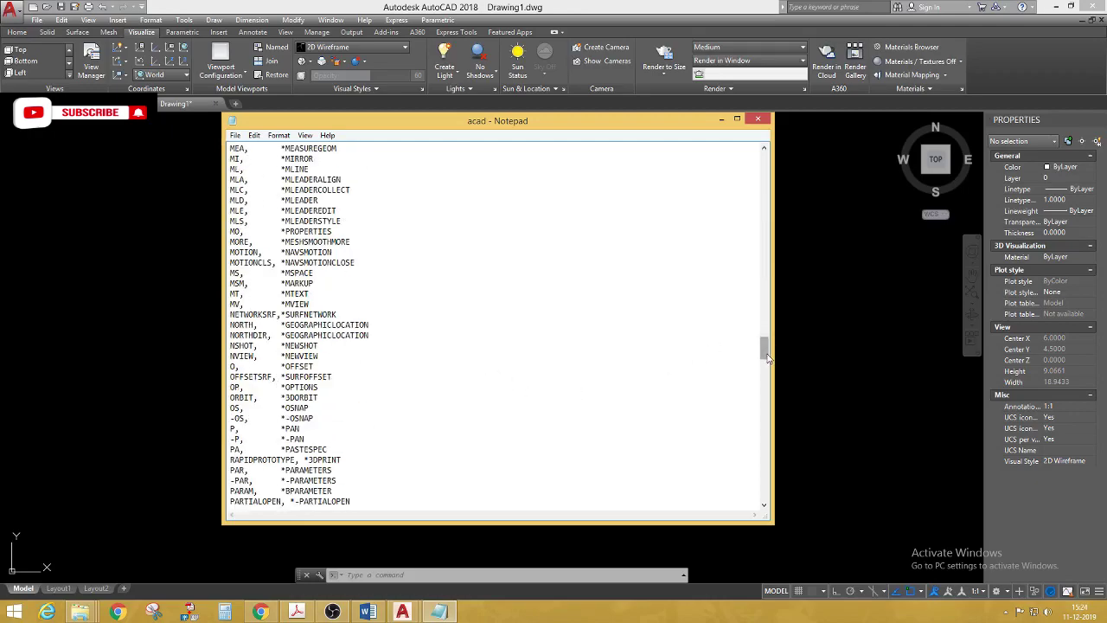
{"action": "left_click_drag", "start_coordinate": [766, 355], "coordinate": [766, 489]}
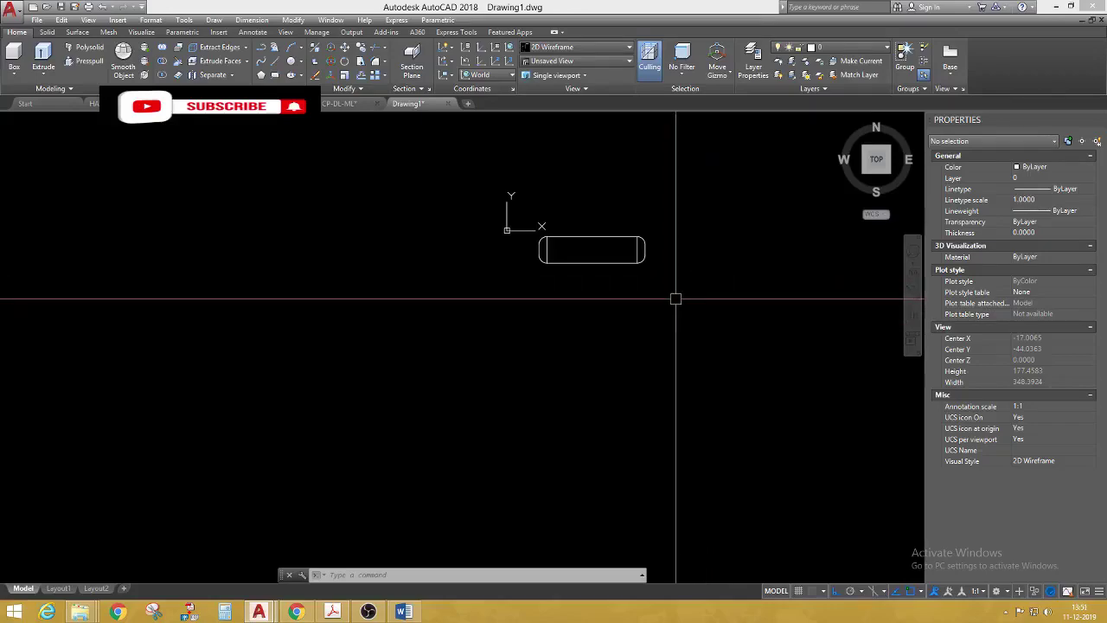
Step: Copy the rounded rectangle with CO, placing the copy directly below the original
{"action": "type", "text": "CO"}
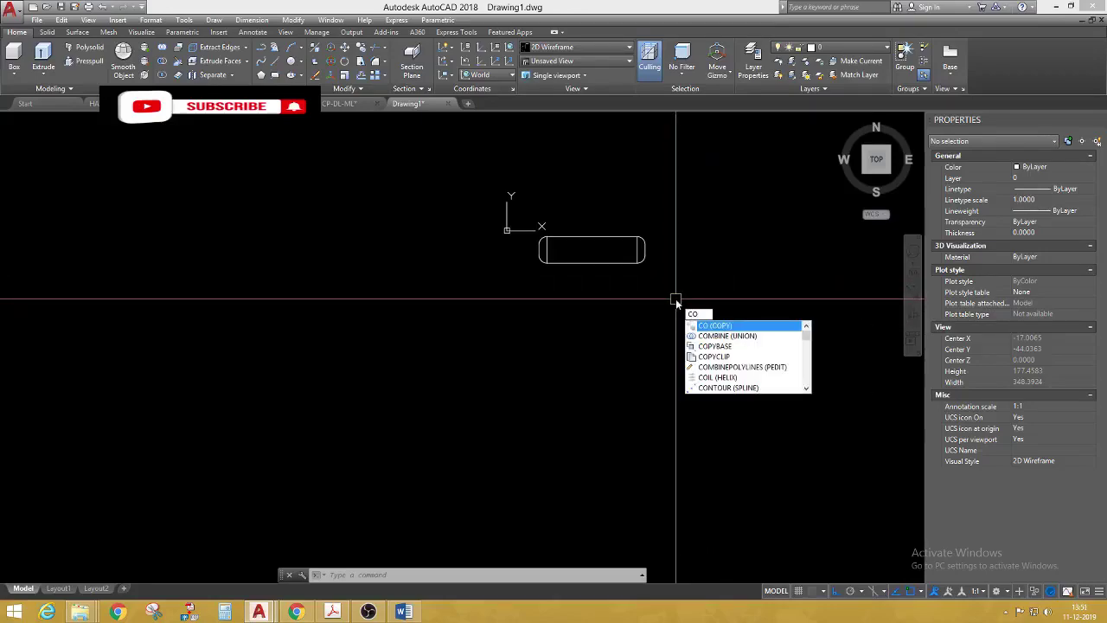
{"action": "key", "text": "Return"}
{"action": "left_click", "coordinate": [705, 309]}
{"action": "left_click", "coordinate": [478, 182]}
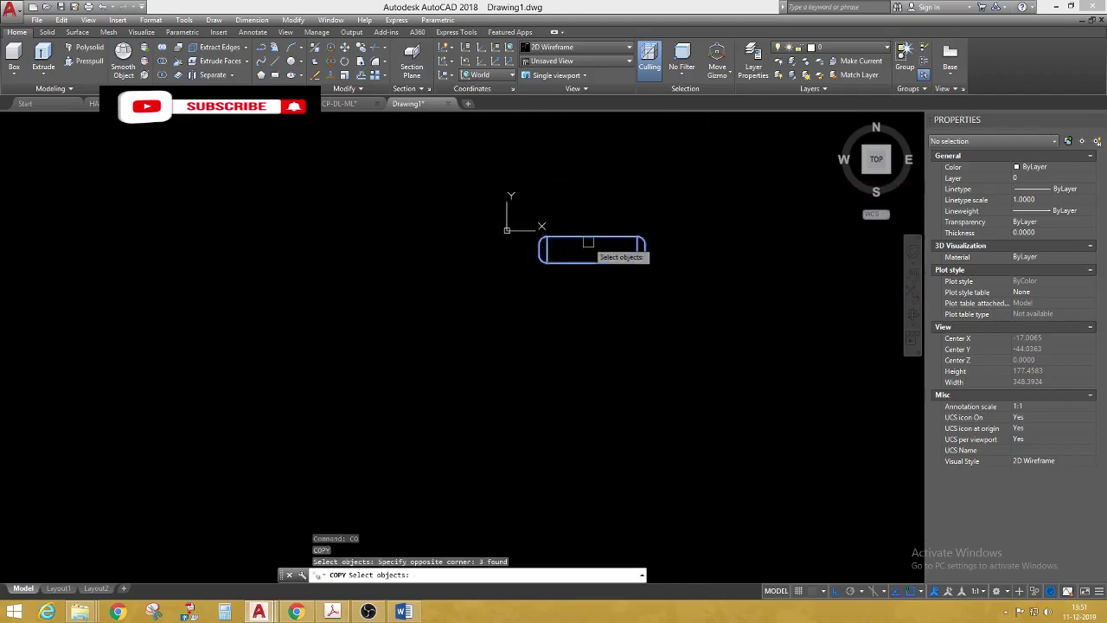
{"action": "key", "text": "Return"}
{"action": "left_click", "coordinate": [659, 254]}
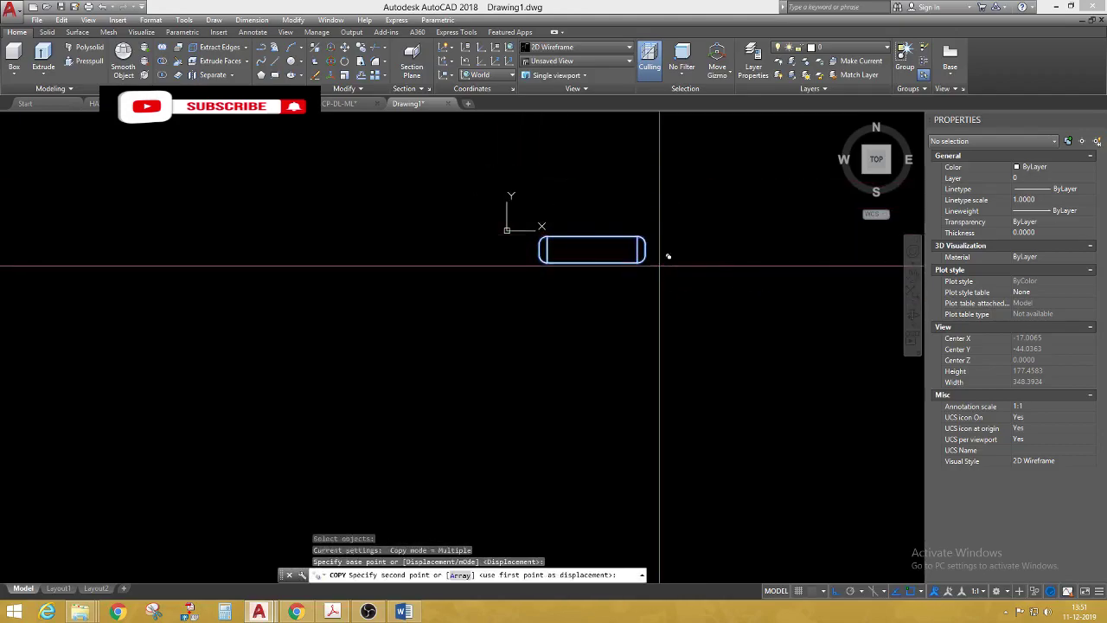
{"action": "left_click", "coordinate": [659, 365]}
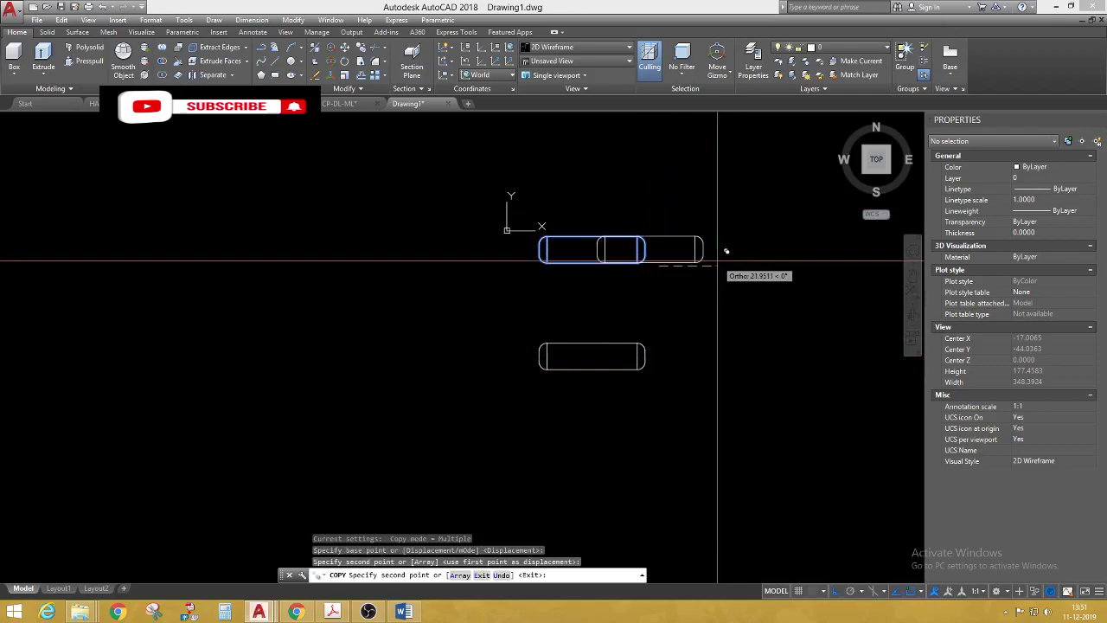
{"action": "key", "text": "Return"}
{"action": "type", "text": "4"}
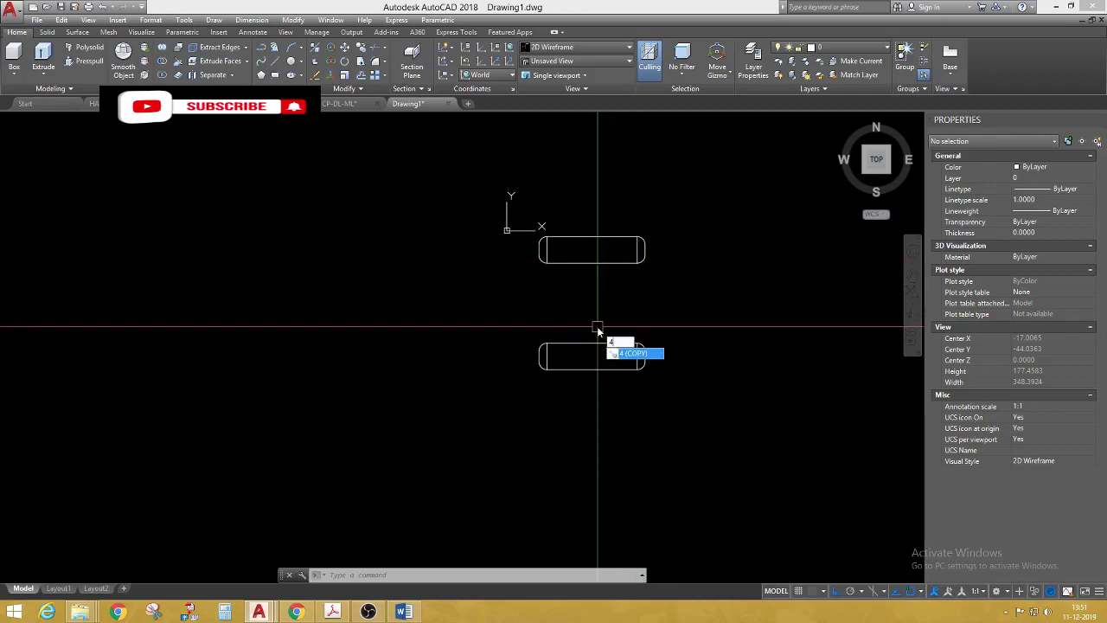
Step: Copy the top rectangle again near the bottom using the numeric alias
{"action": "key", "text": "Return"}
{"action": "left_click", "coordinate": [685, 333]}
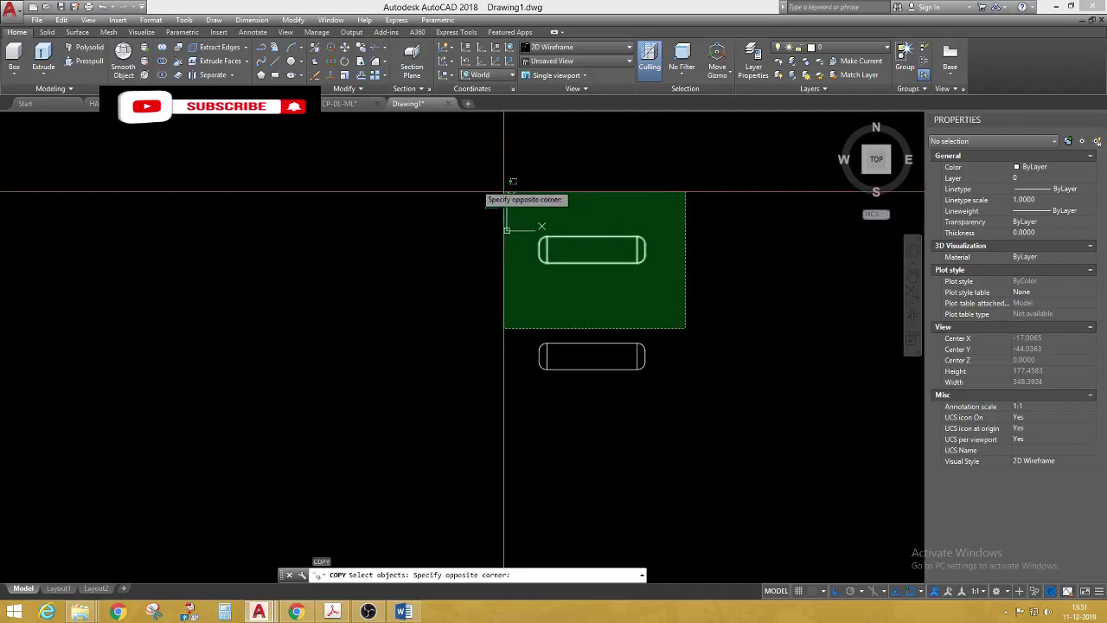
{"action": "left_click", "coordinate": [507, 197]}
{"action": "key", "text": "Return"}
{"action": "left_click", "coordinate": [675, 263]}
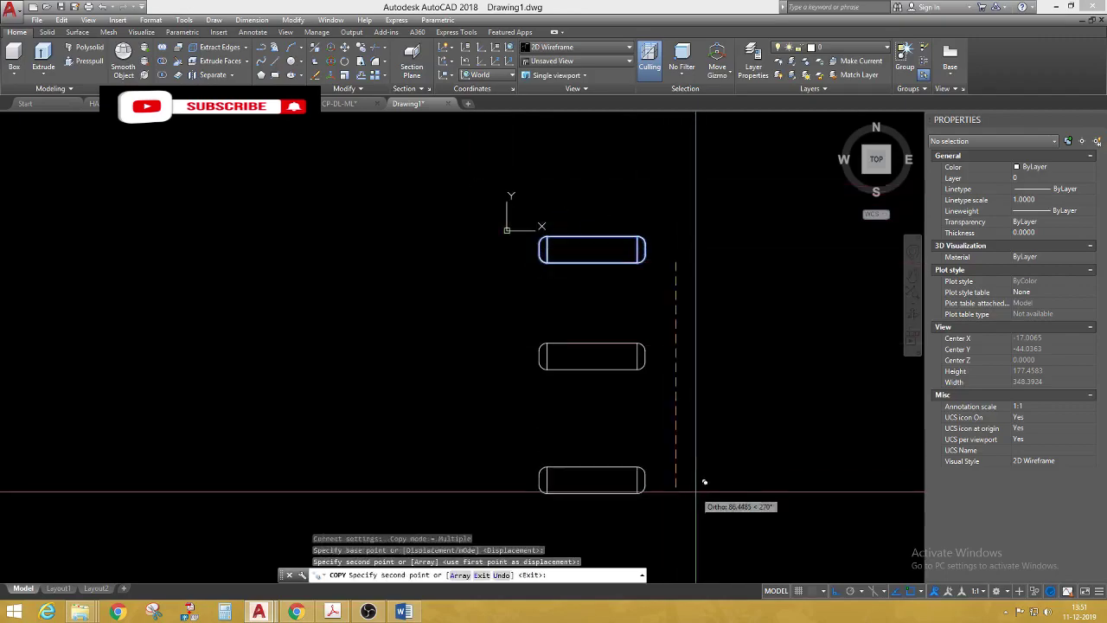
{"action": "left_click", "coordinate": [692, 491]}
{"action": "key", "text": "Return"}
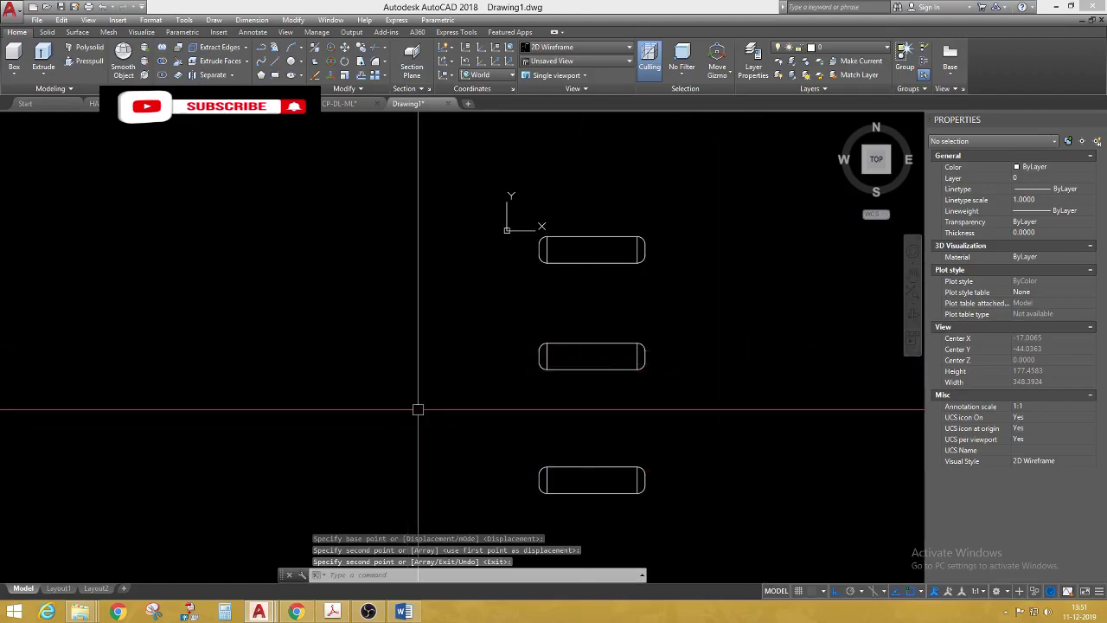
{"action": "type", "text": "POL"}
{"action": "key", "text": "Return"}
{"action": "key", "text": "Escape"}
{"action": "key", "text": "Escape"}
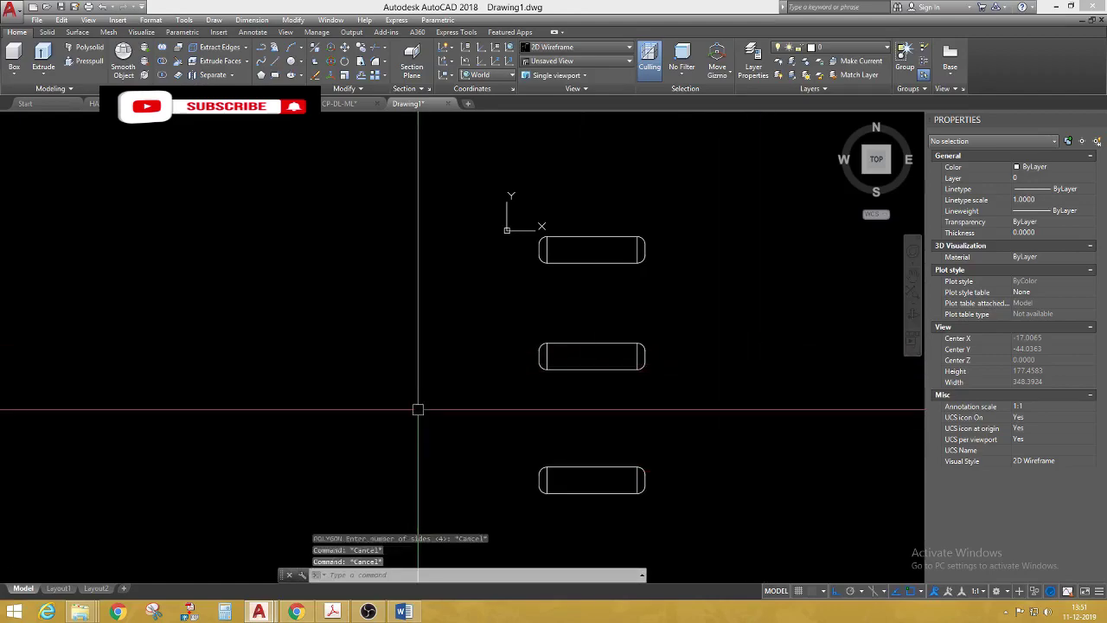
Step: Draw a four-point open U-shaped polyline left of the rectangles
{"action": "type", "text": "Pl"}
{"action": "key", "text": "Return"}
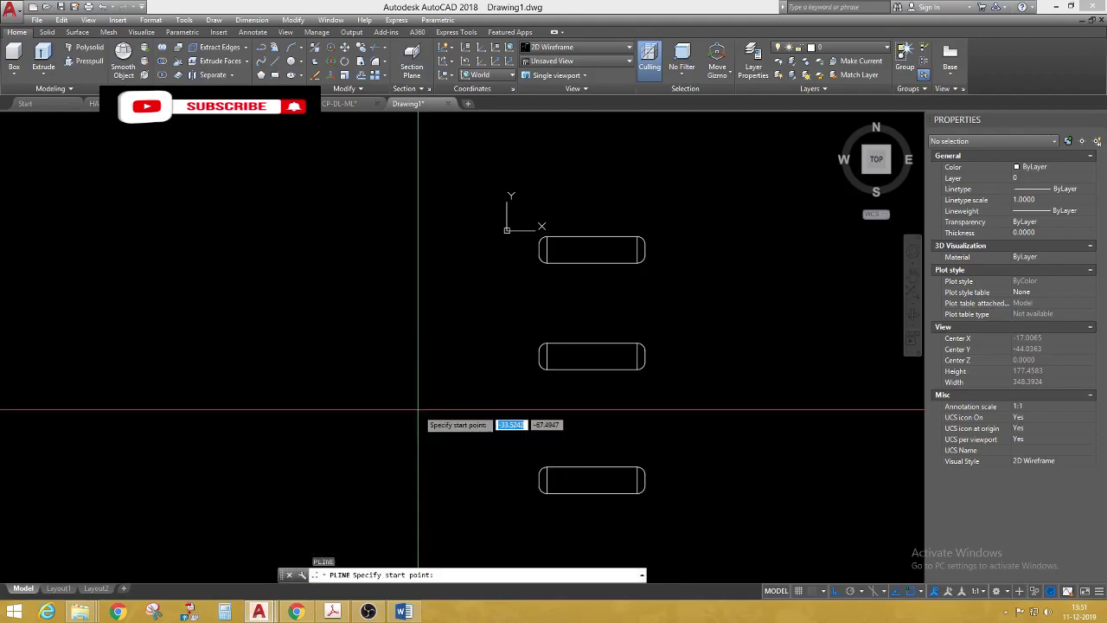
{"action": "left_click", "coordinate": [446, 342]}
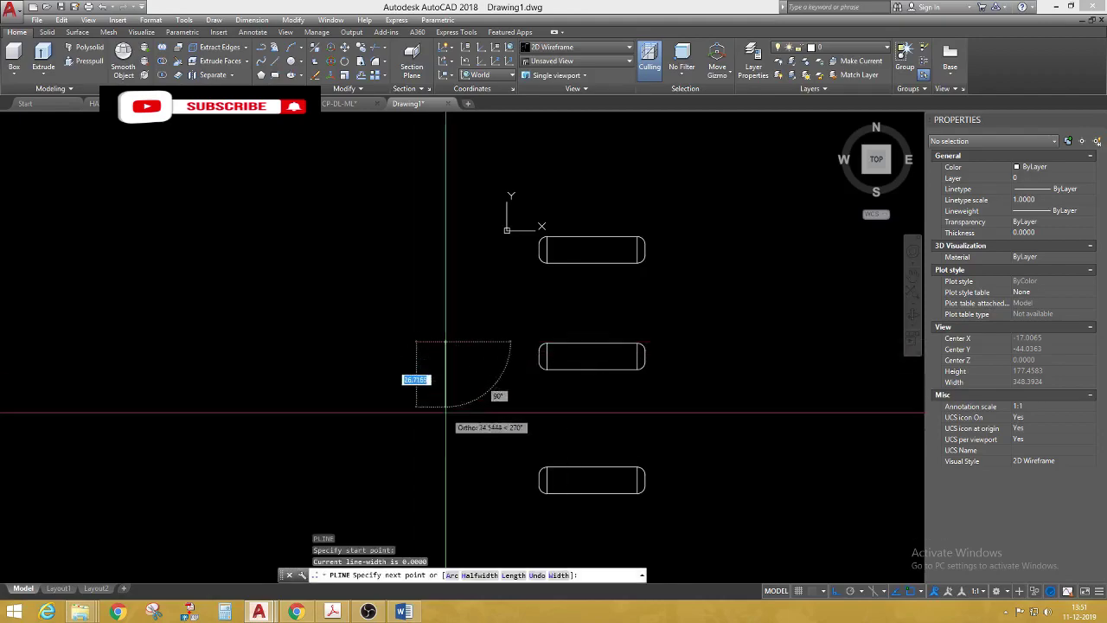
{"action": "left_click", "coordinate": [446, 464]}
{"action": "left_click", "coordinate": [344, 465]}
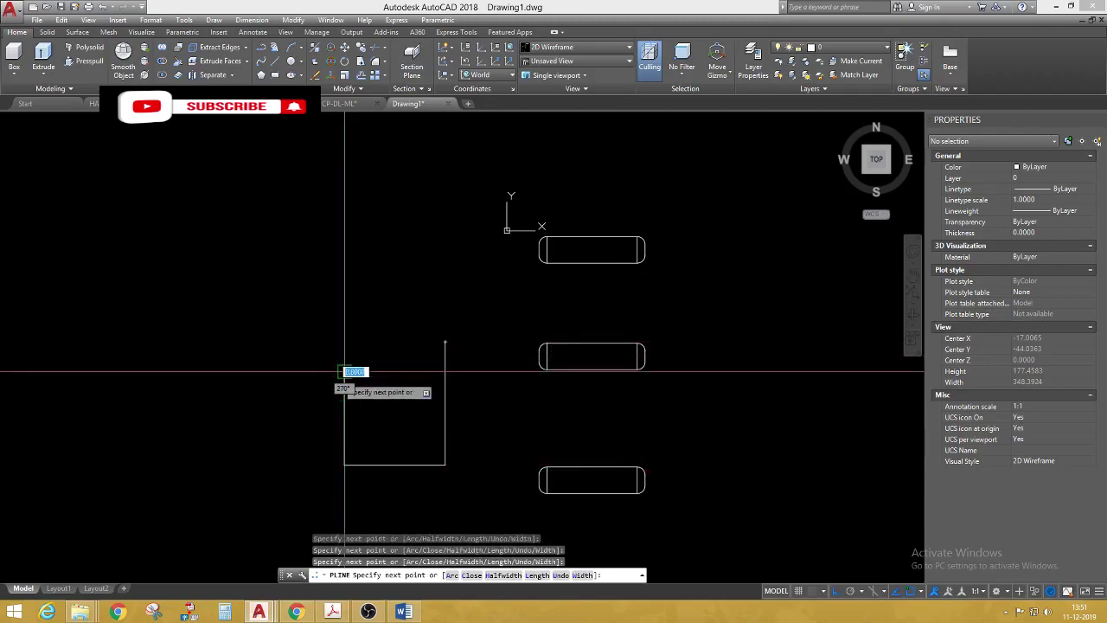
{"action": "left_click", "coordinate": [344, 372]}
{"action": "key", "text": "Return"}
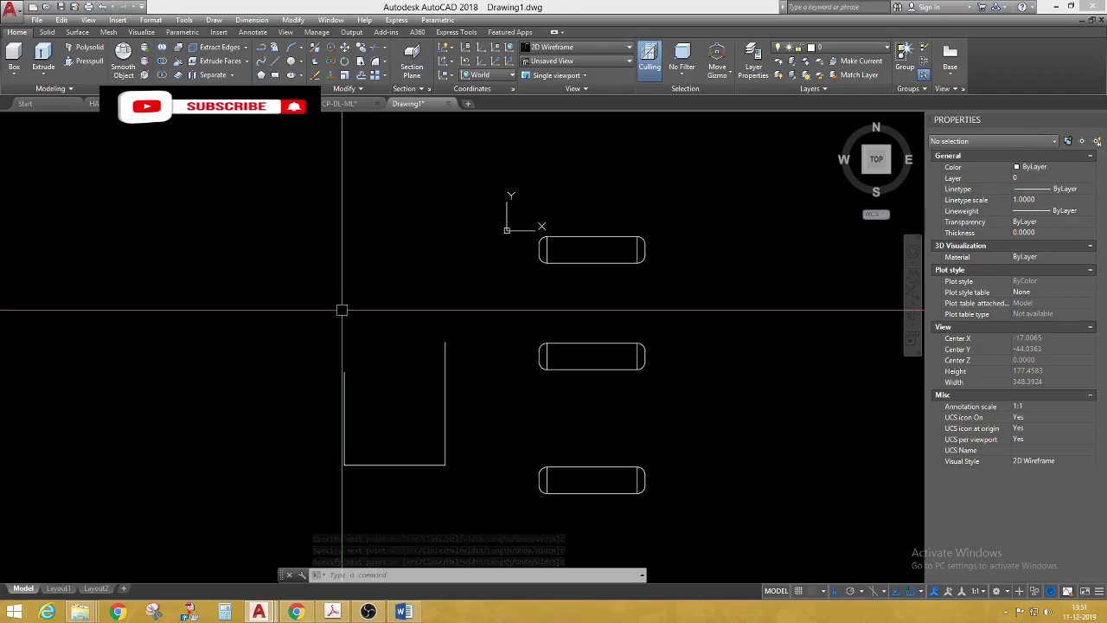
Step: Draw a second open U-shaped polyline higher up using the 4 alias
{"action": "type", "text": "4"}
{"action": "key", "text": "Return"}
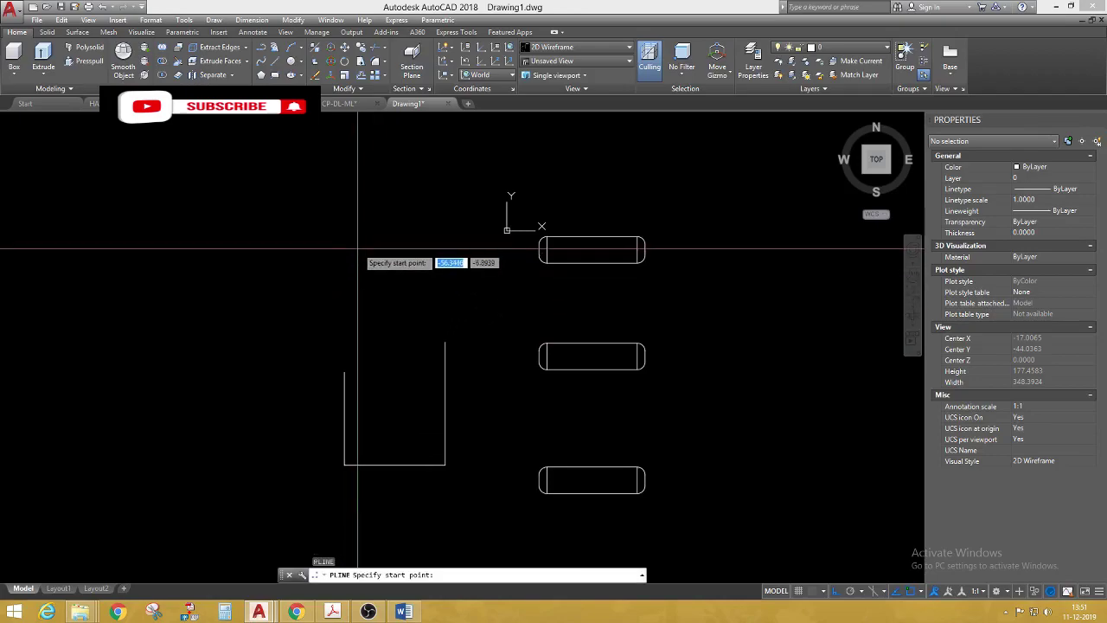
{"action": "left_click", "coordinate": [359, 246]}
{"action": "left_click", "coordinate": [367, 320]}
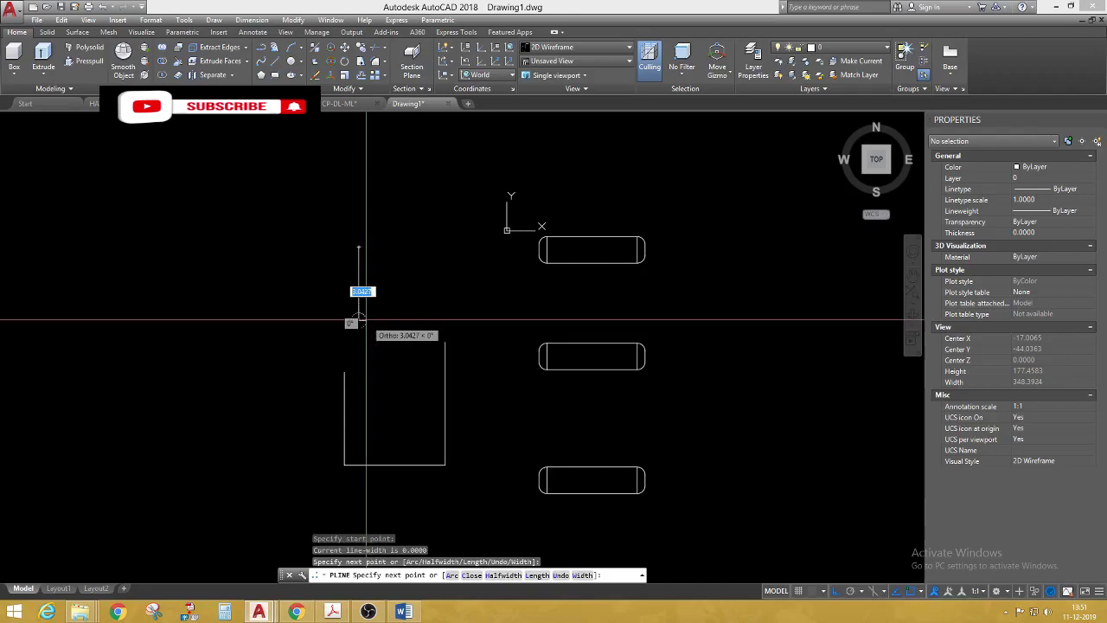
{"action": "left_click", "coordinate": [256, 321]}
{"action": "left_click", "coordinate": [257, 217]}
{"action": "key", "text": "Escape"}
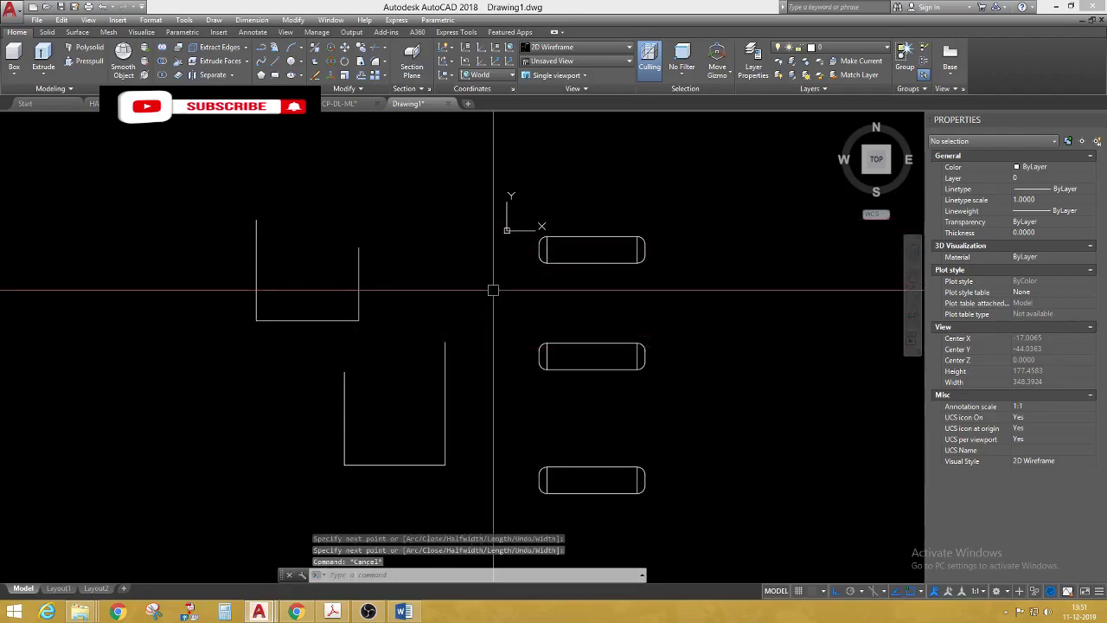
Step: Try a DIM measurement on the upper box, adjust the view, then cancel it
{"action": "type", "text": "di"}
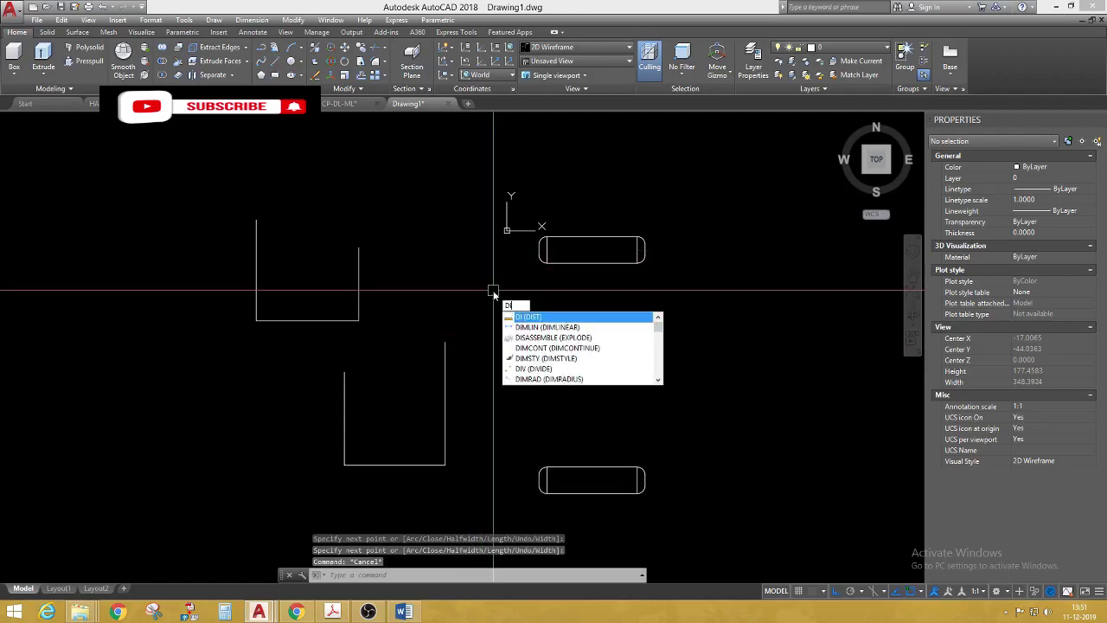
{"action": "type", "text": "m"}
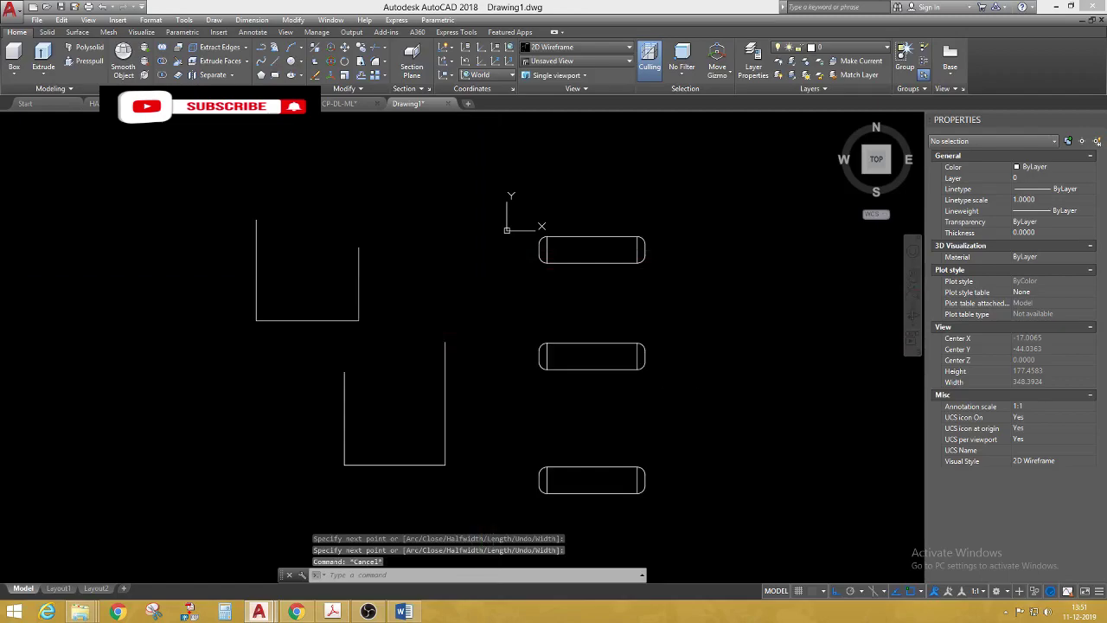
{"action": "key", "text": "Return"}
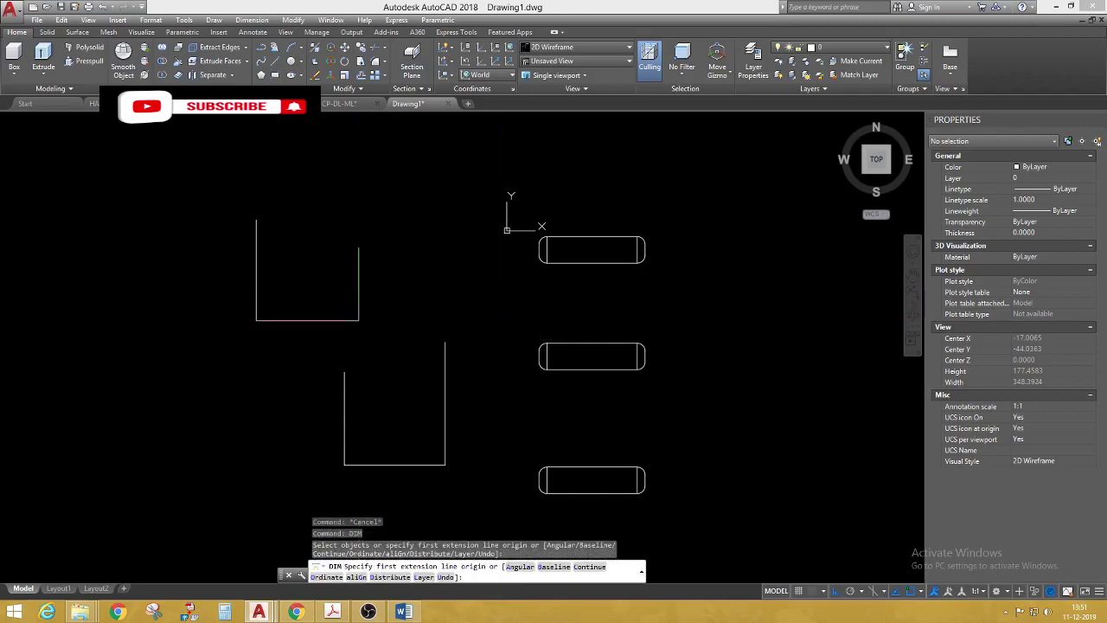
{"action": "left_click", "coordinate": [256, 320]}
{"action": "left_click", "coordinate": [257, 375]}
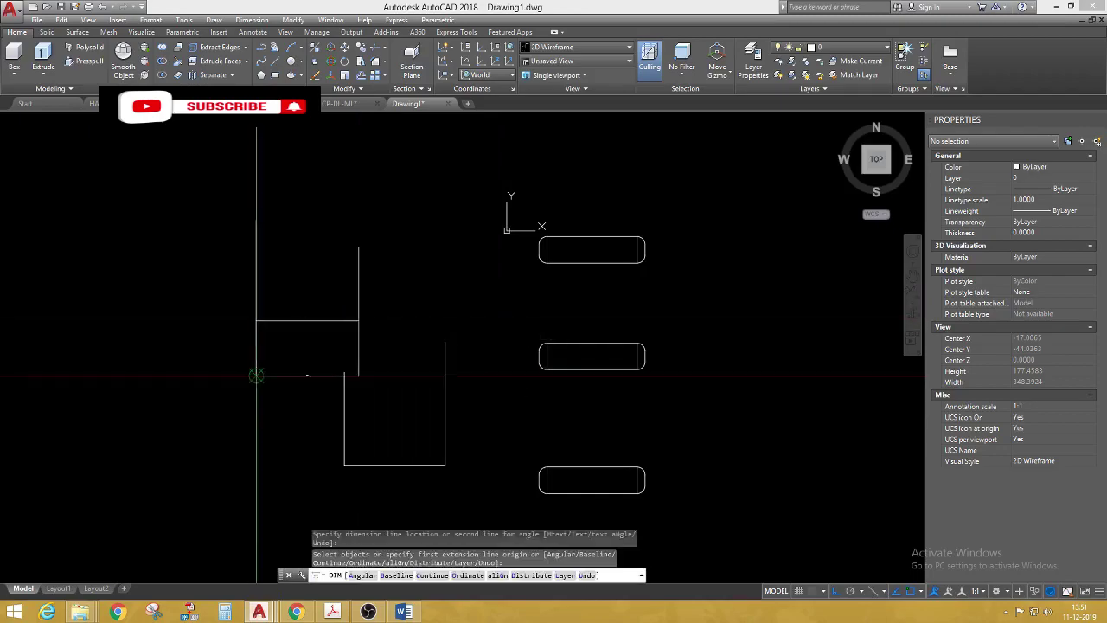
{"action": "scroll", "coordinate": [300, 318], "scroll_direction": "up", "scroll_amount": 5}
{"action": "scroll", "coordinate": [413, 265], "scroll_direction": "up", "scroll_amount": 3}
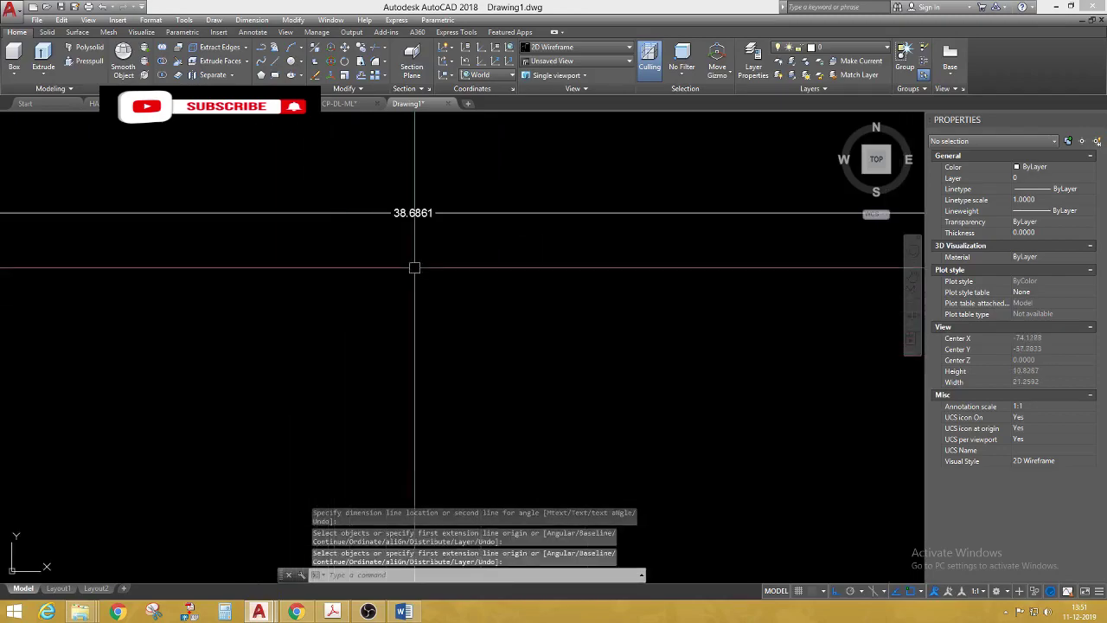
{"action": "scroll", "coordinate": [476, 320], "scroll_direction": "down", "scroll_amount": 3}
{"action": "middle_click_drag", "start_coordinate": [476, 320], "coordinate": [450, 354]}
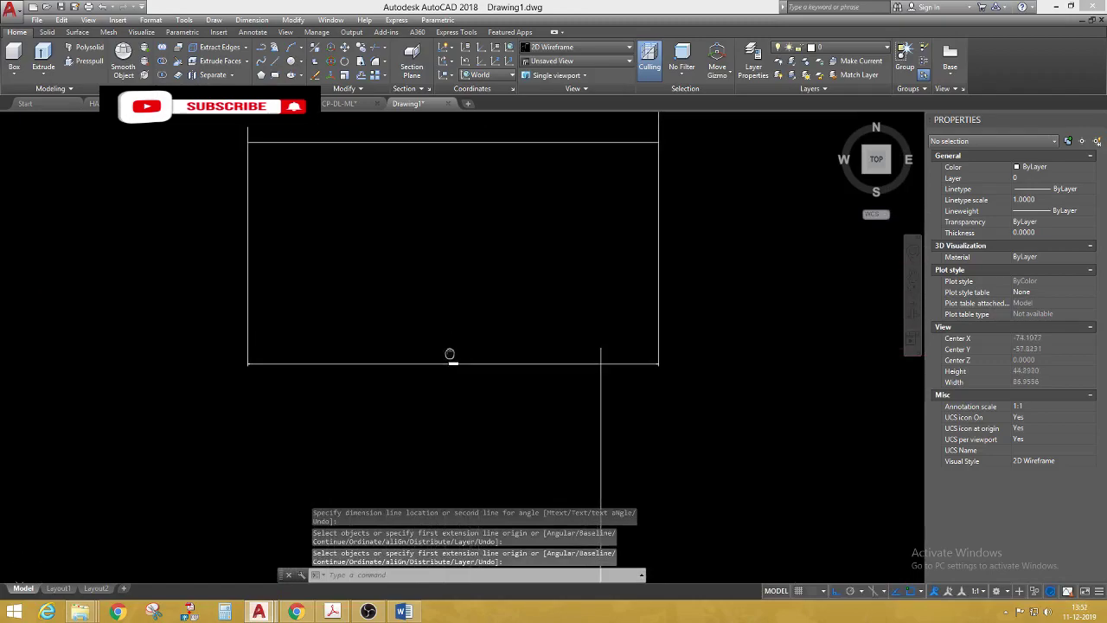
{"action": "scroll", "coordinate": [535, 359], "scroll_direction": "down", "scroll_amount": 4}
{"action": "scroll", "coordinate": [536, 359], "scroll_direction": "down", "scroll_amount": 5}
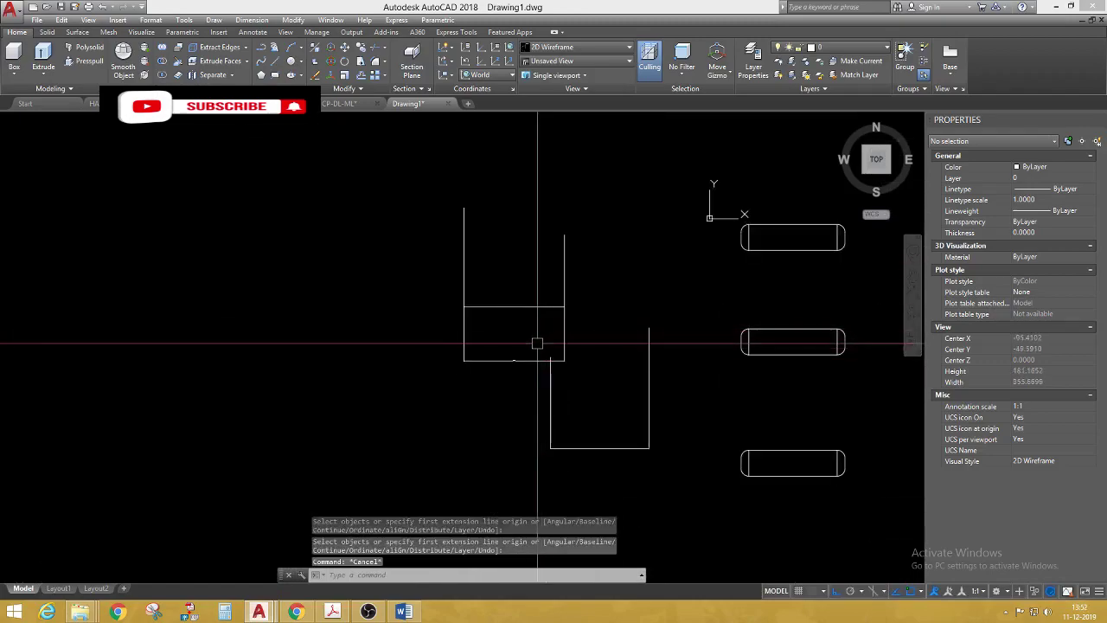
{"action": "key", "text": "Escape"}
Step: Add a 38.0341 linear dimension across the lower box's bottom, placed below it
{"action": "type", "text": "dli"}
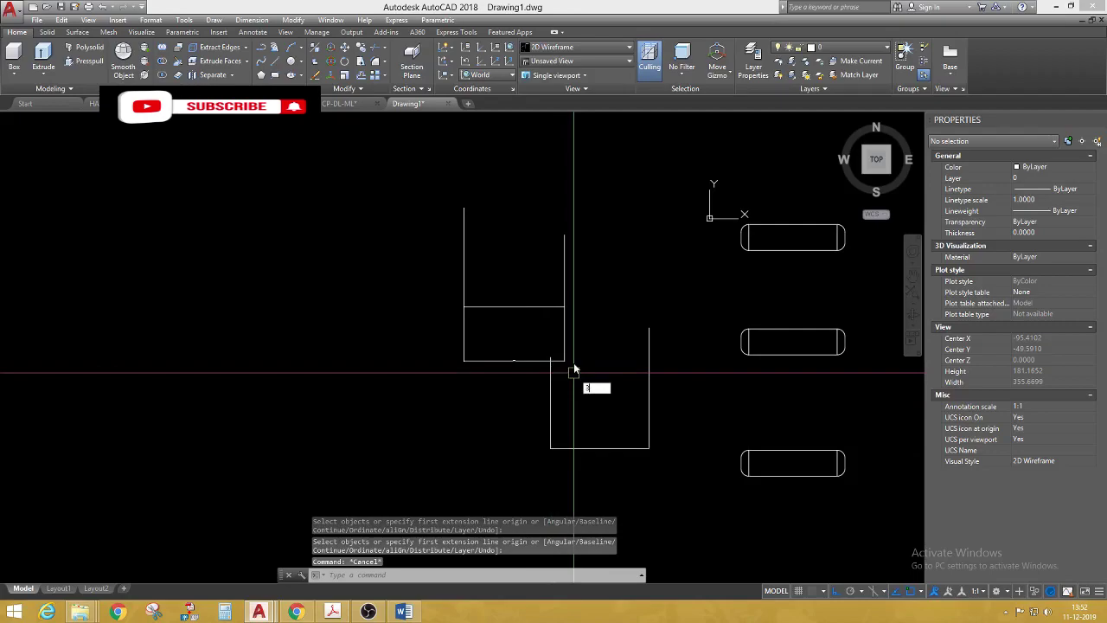
{"action": "key", "text": "Return"}
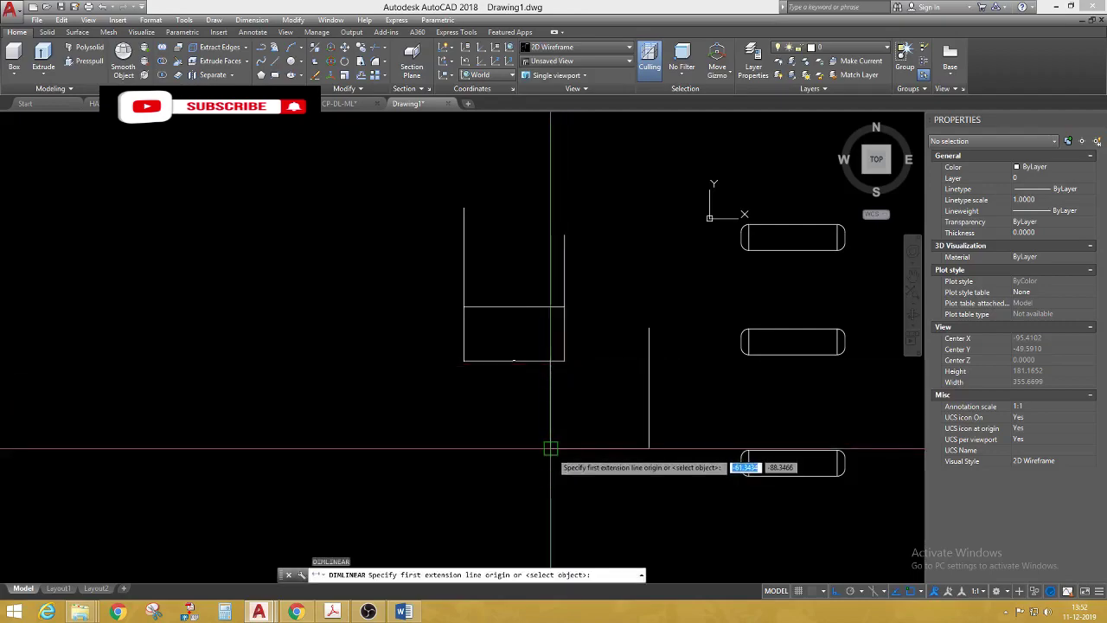
{"action": "left_click", "coordinate": [551, 448]}
{"action": "left_click", "coordinate": [650, 448]}
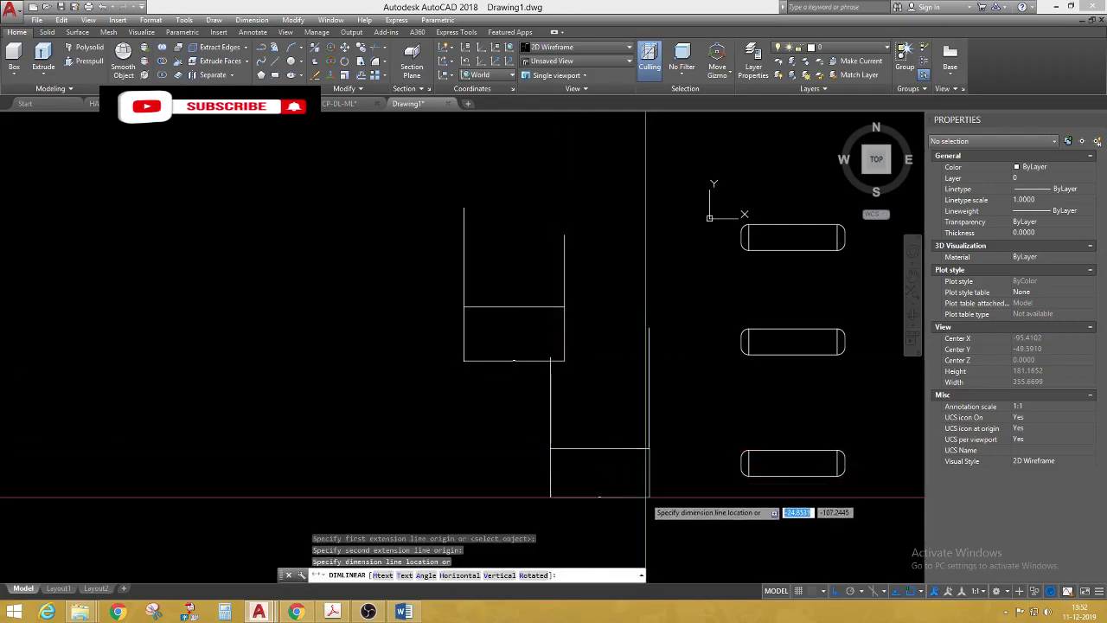
{"action": "left_click", "coordinate": [648, 497]}
Step: Select the 38.0341 dimension to check it, then clear the selection
{"action": "scroll", "coordinate": [600, 502], "scroll_direction": "up", "scroll_amount": 5}
{"action": "scroll", "coordinate": [608, 447], "scroll_direction": "up", "scroll_amount": 3}
{"action": "scroll", "coordinate": [608, 447], "scroll_direction": "up", "scroll_amount": 5}
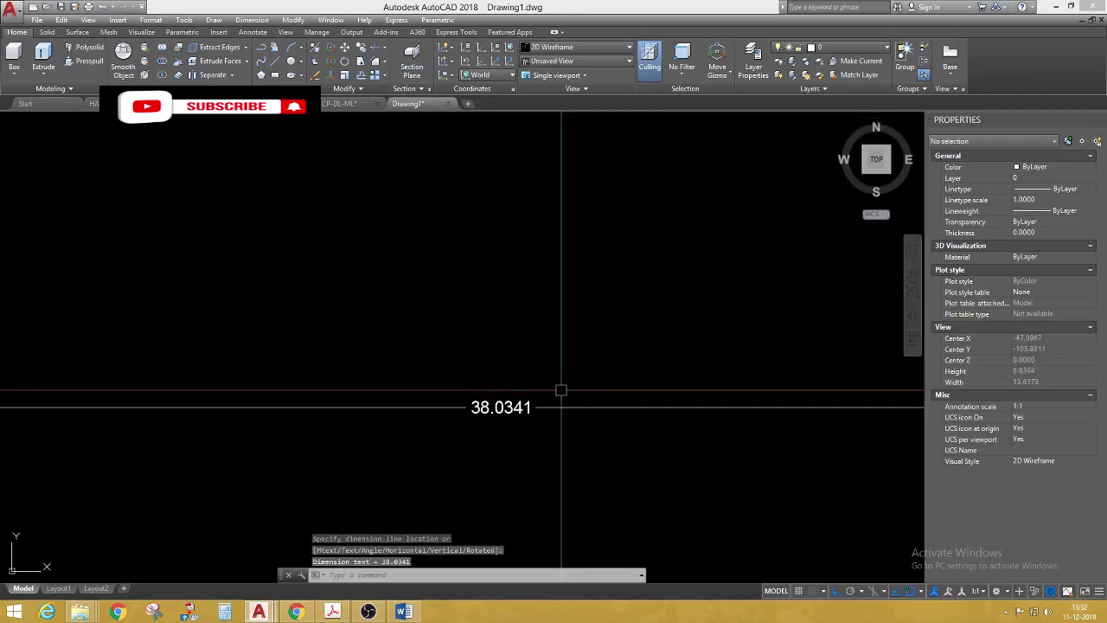
{"action": "left_click", "coordinate": [543, 395]}
{"action": "left_click", "coordinate": [508, 378]}
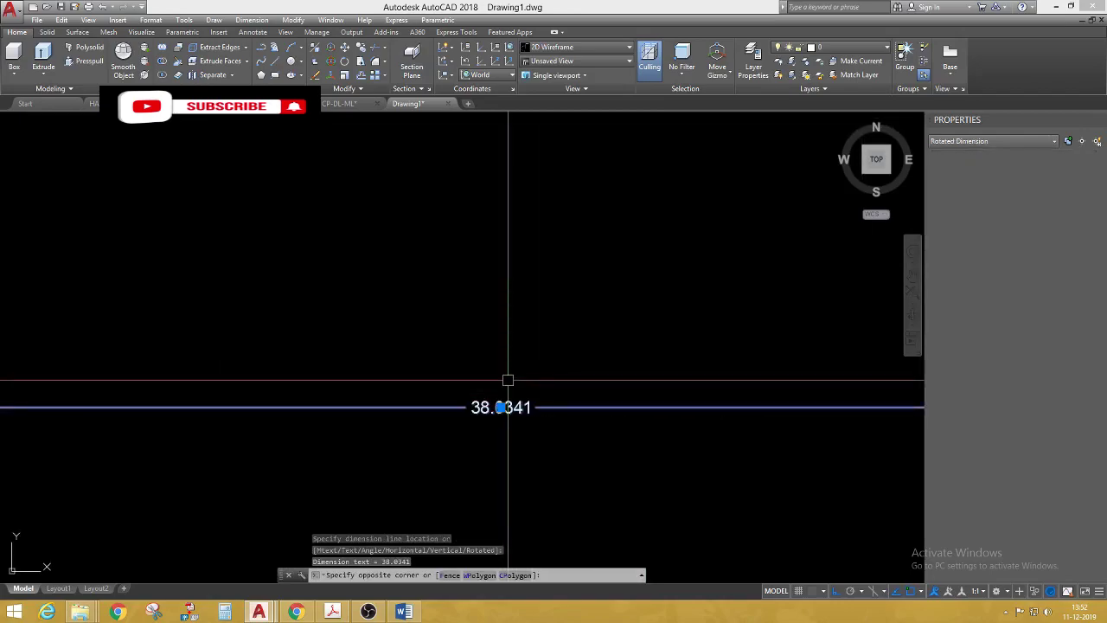
{"action": "scroll", "coordinate": [509, 311], "scroll_direction": "down", "scroll_amount": 3}
{"action": "scroll", "coordinate": [522, 301], "scroll_direction": "down", "scroll_amount": 2}
{"action": "scroll", "coordinate": [467, 296], "scroll_direction": "up", "scroll_amount": 2}
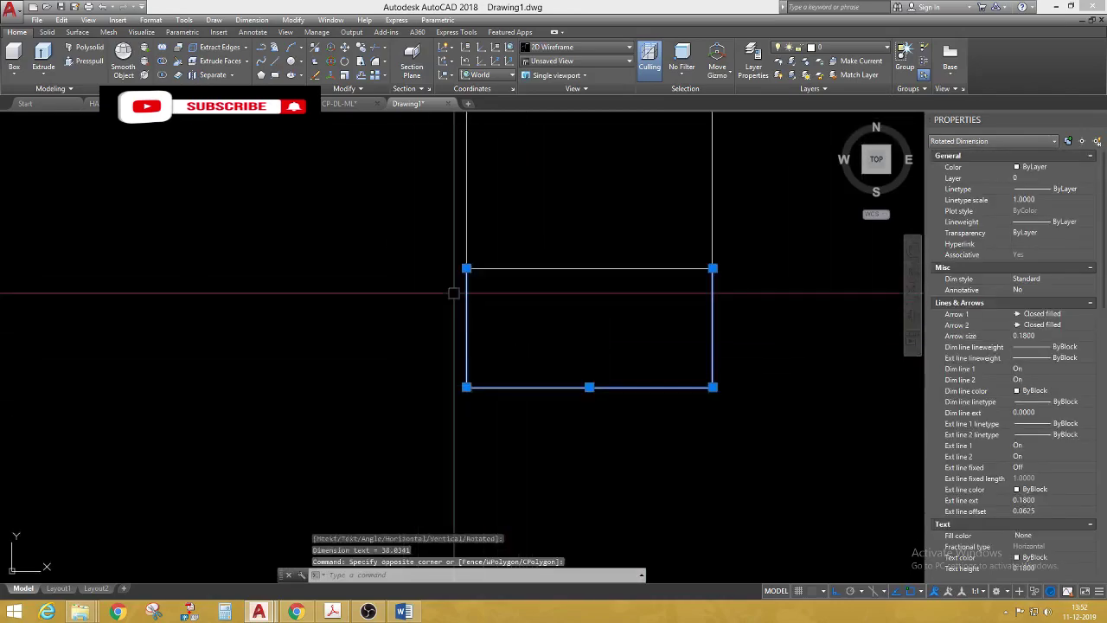
{"action": "key", "text": "Escape"}
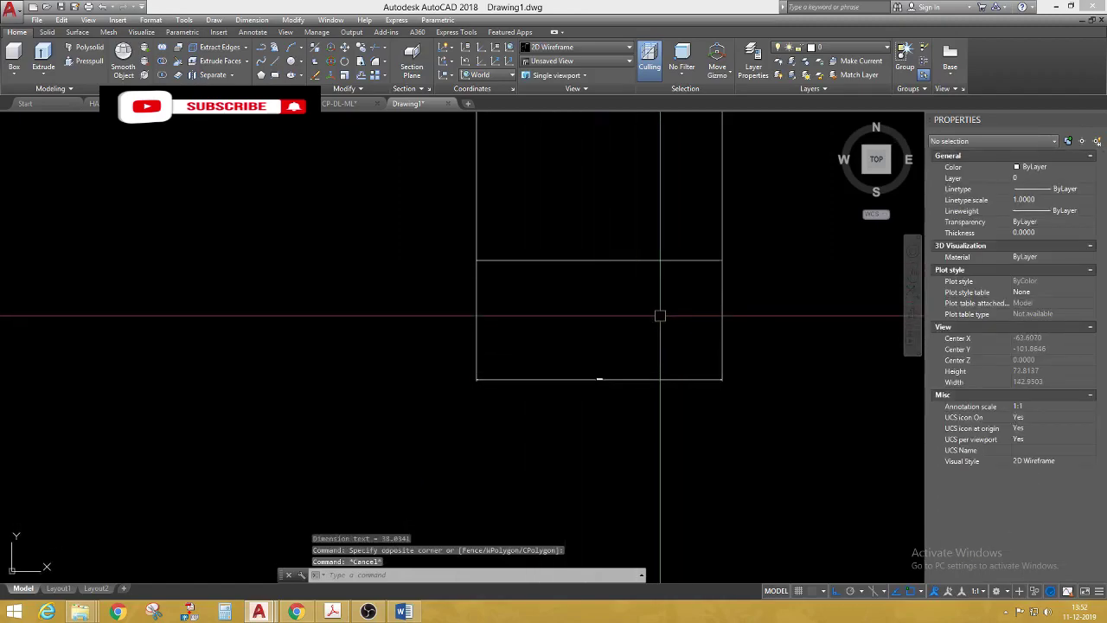
{"action": "scroll", "coordinate": [493, 370], "scroll_direction": "down", "scroll_amount": 3}
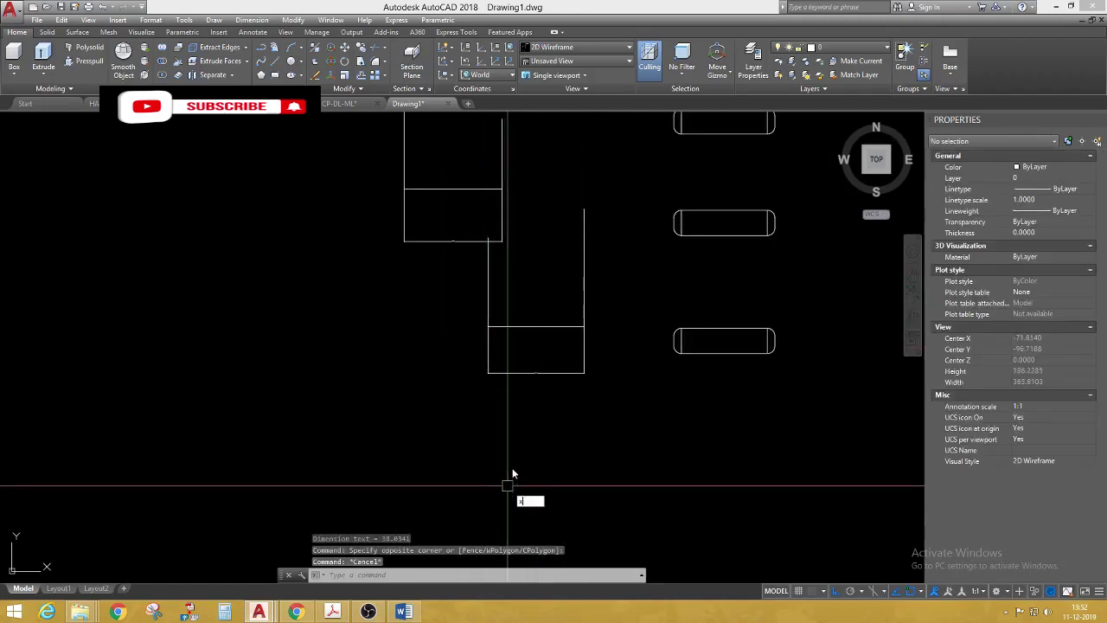
Step: Draw two horizontal XLINE construction lines across the drawing below the shapes
{"action": "type", "text": "l"}
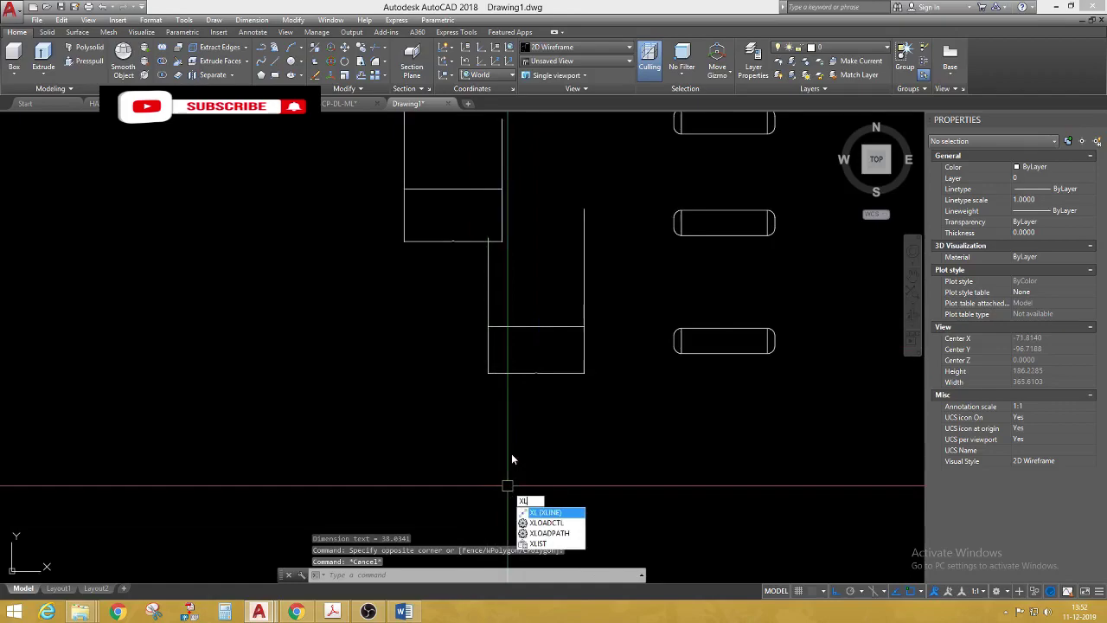
{"action": "key", "text": "Return"}
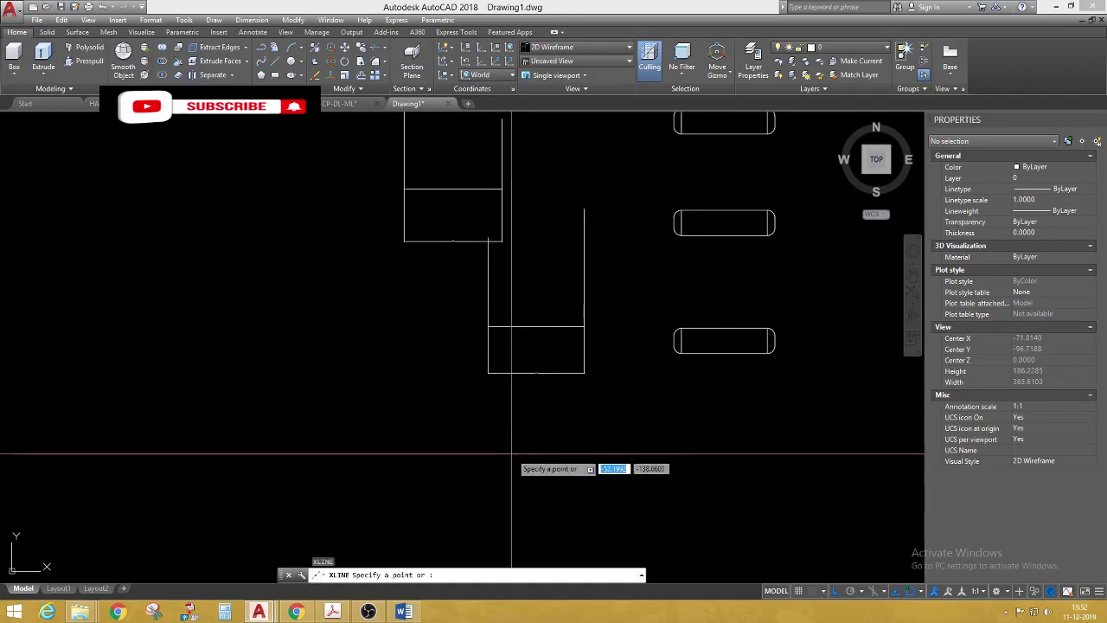
{"action": "left_click", "coordinate": [461, 448]}
{"action": "left_click", "coordinate": [553, 448]}
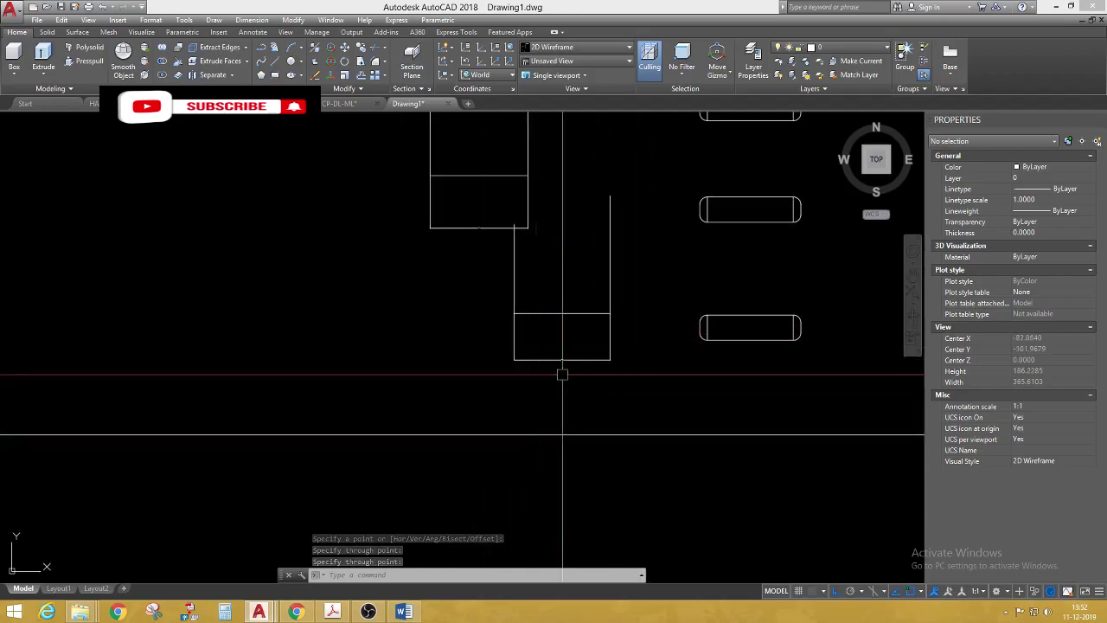
{"action": "scroll", "coordinate": [576, 372], "scroll_direction": "down", "scroll_amount": 4}
{"action": "key", "text": "Return"}
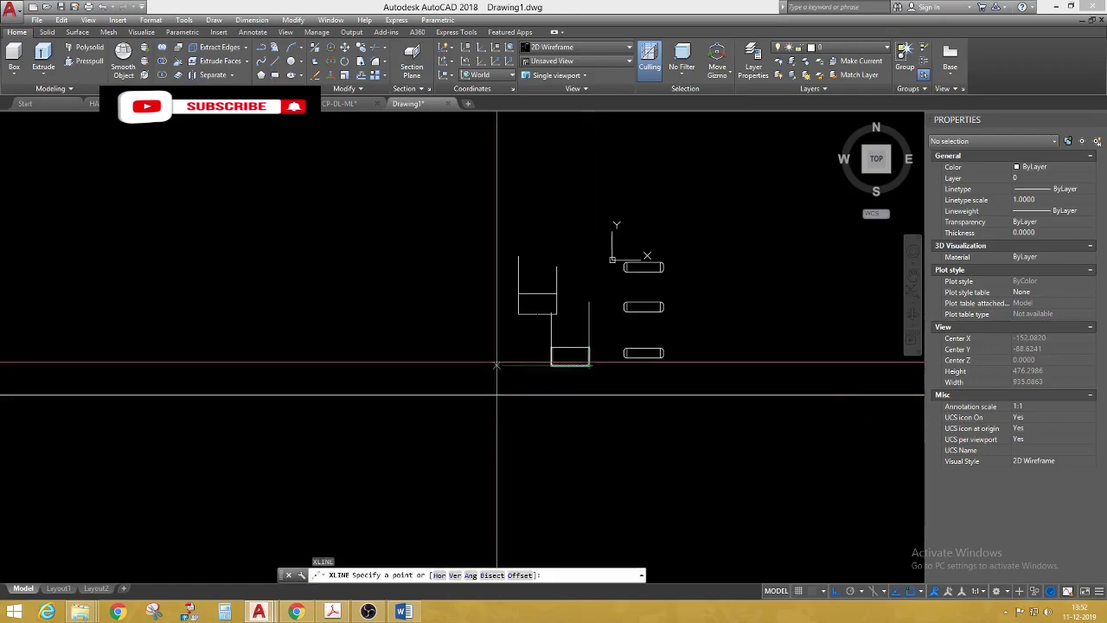
{"action": "left_click", "coordinate": [392, 352]}
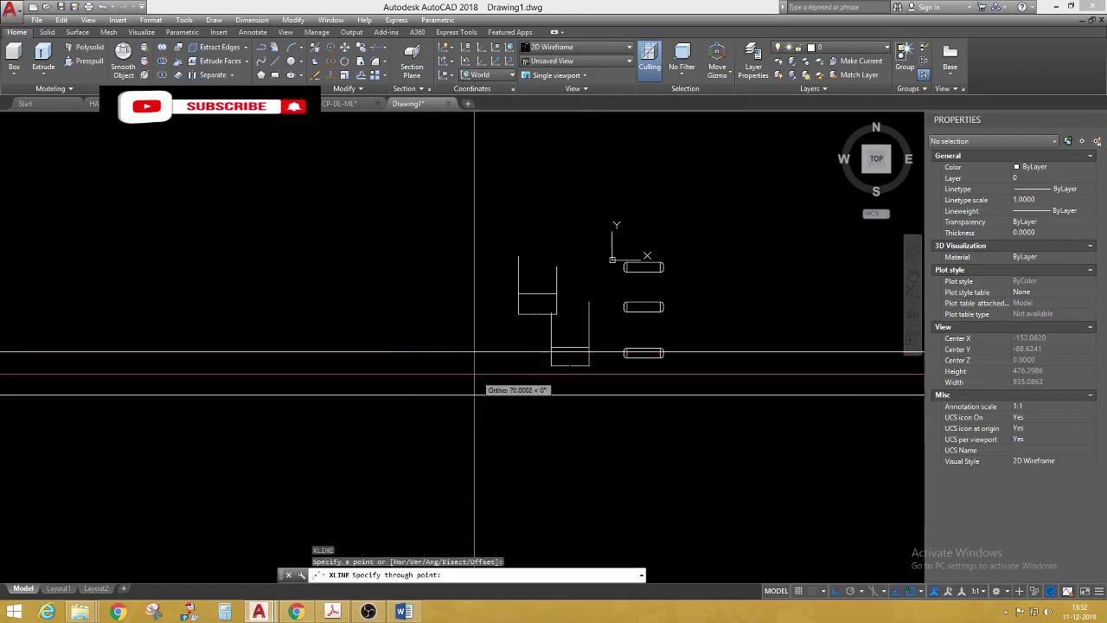
{"action": "left_click", "coordinate": [673, 372]}
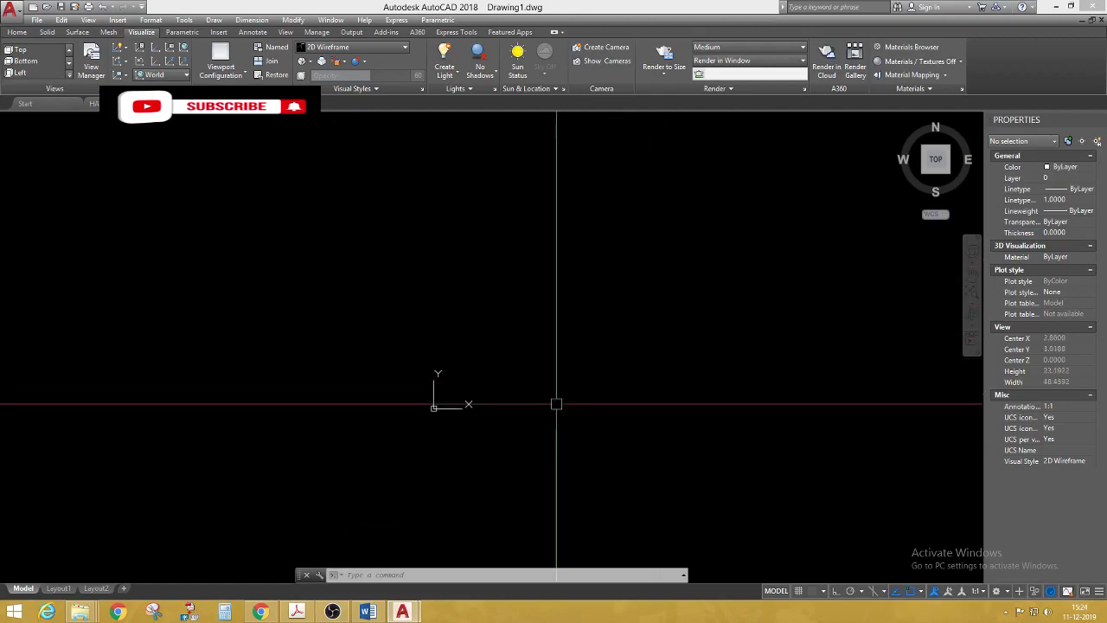
Step: Zoom to extents, then open acad.pgp via Tools > Customize > Edit Program Parameters
{"action": "middle_click", "coordinate": [510, 428]}
{"action": "middle_click", "coordinate": [510, 428]}
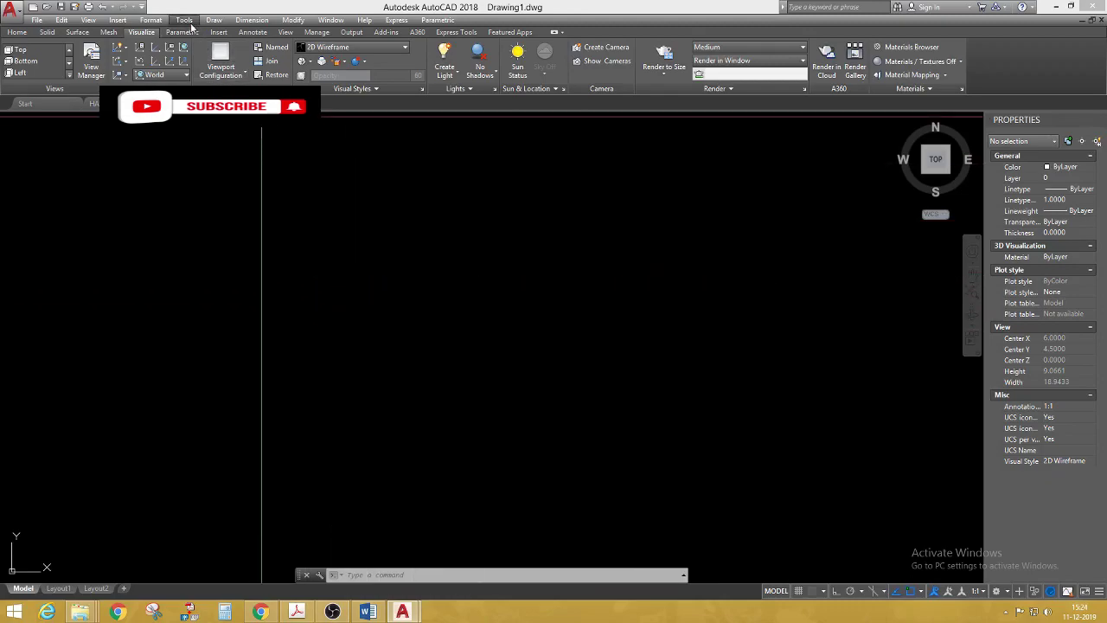
{"action": "left_click", "coordinate": [185, 20]}
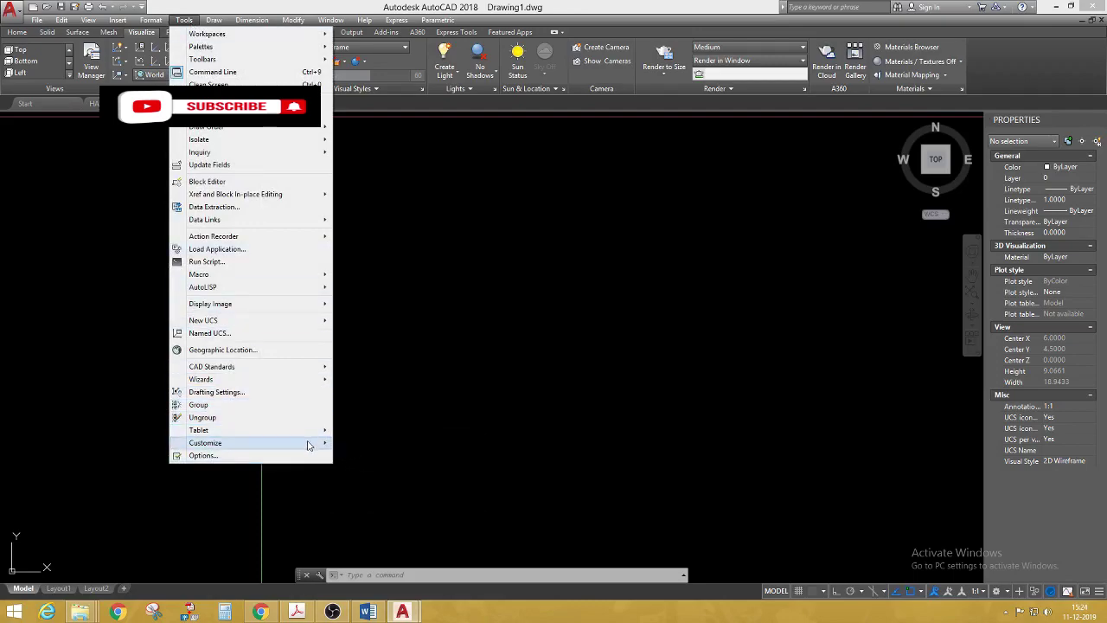
{"action": "mouse_move", "coordinate": [205, 443]}
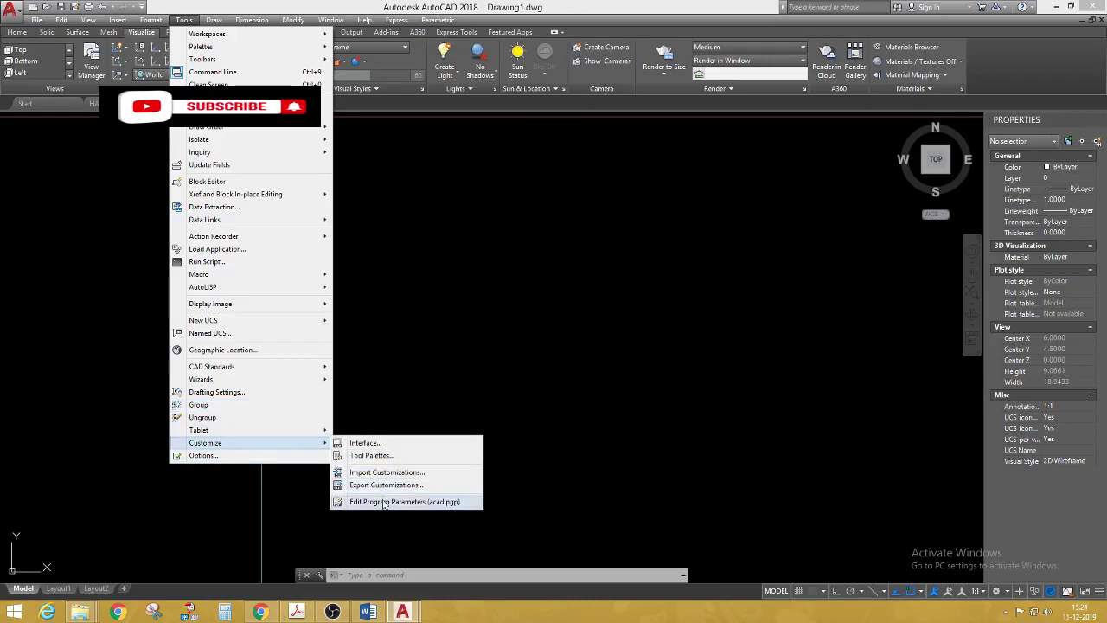
{"action": "left_click", "coordinate": [384, 504]}
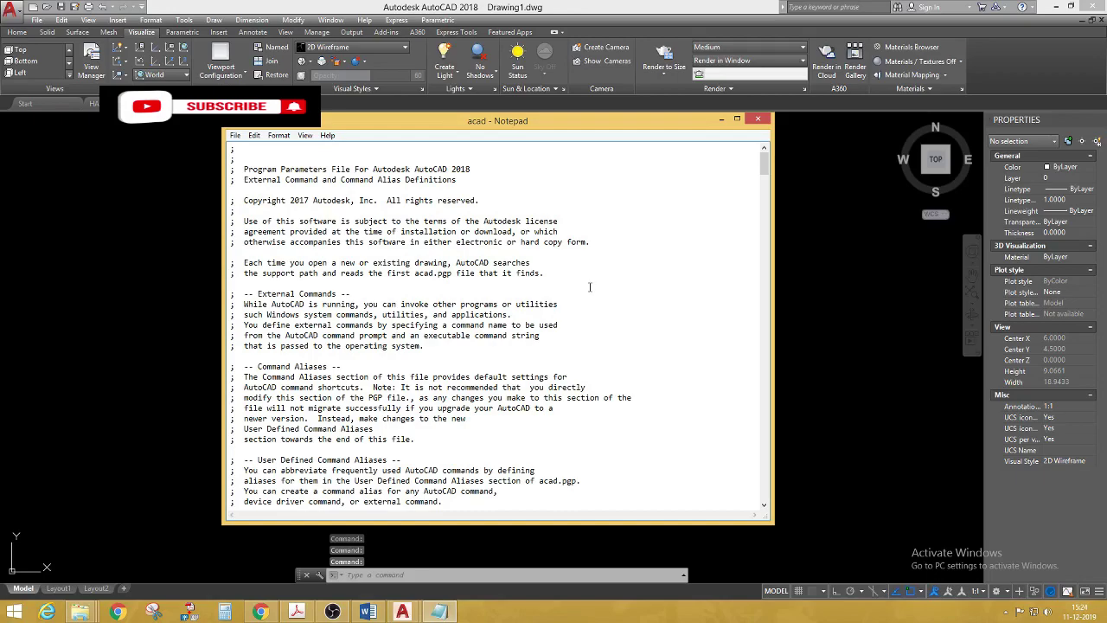
Step: Scroll to the bottom of acad.pgp and place the cursor after the DO NOT REMOVE line
{"action": "scroll", "coordinate": [588, 268], "scroll_direction": "down", "scroll_amount": 4}
{"action": "scroll", "coordinate": [580, 251], "scroll_direction": "down", "scroll_amount": 3}
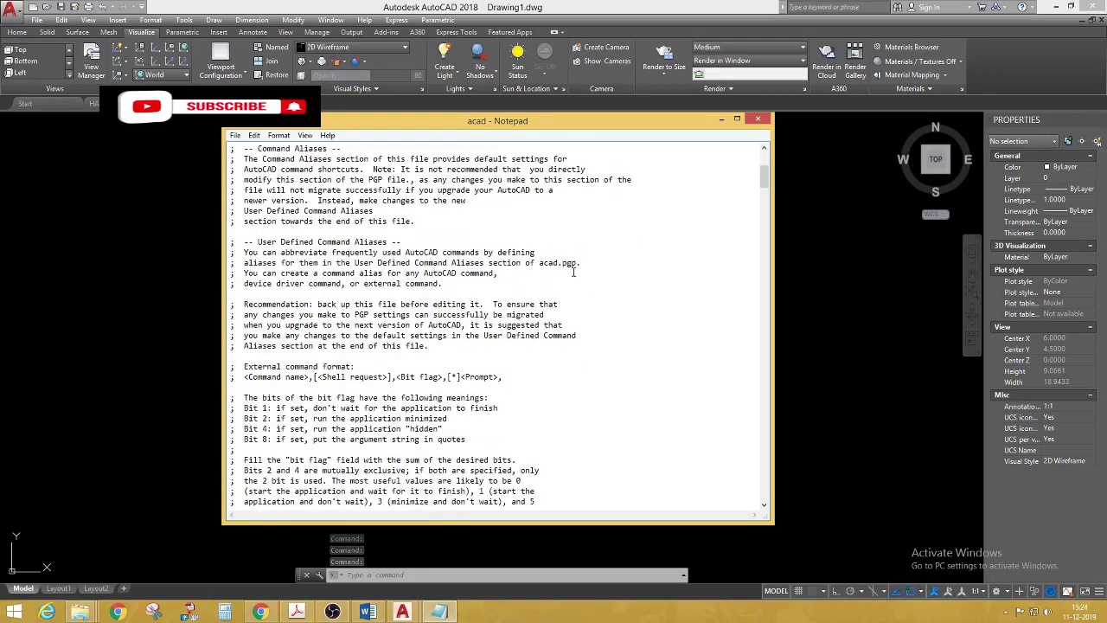
{"action": "scroll", "coordinate": [585, 285], "scroll_direction": "down", "scroll_amount": 4}
{"action": "scroll", "coordinate": [590, 322], "scroll_direction": "down", "scroll_amount": 5}
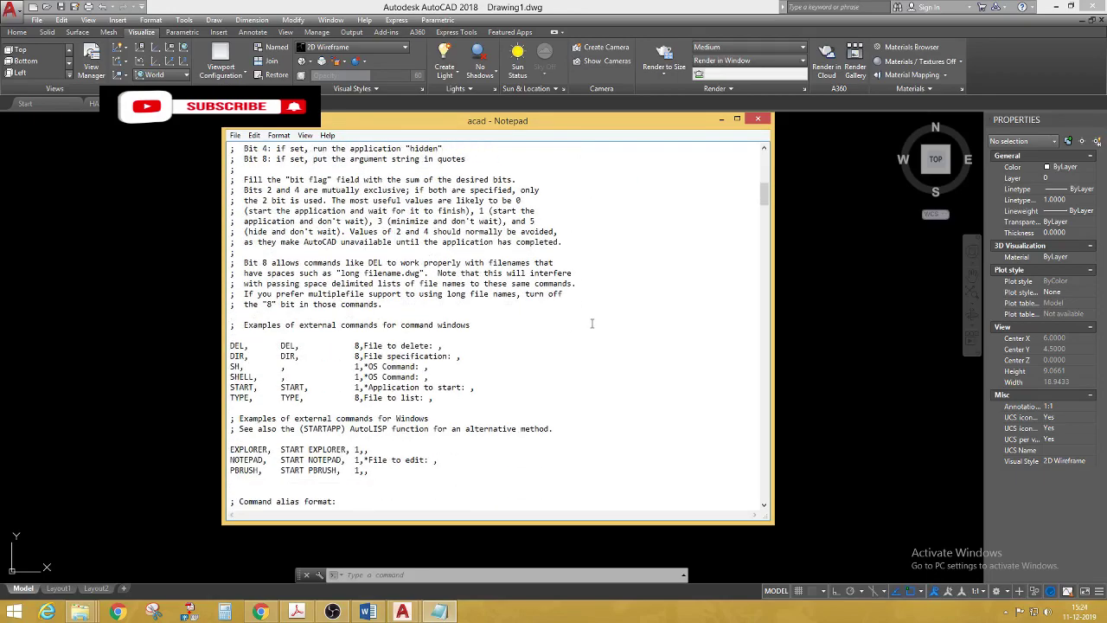
{"action": "scroll", "coordinate": [592, 327], "scroll_direction": "down", "scroll_amount": 6}
{"action": "scroll", "coordinate": [592, 338], "scroll_direction": "down", "scroll_amount": 6}
{"action": "scroll", "coordinate": [519, 350], "scroll_direction": "down", "scroll_amount": 7}
{"action": "scroll", "coordinate": [483, 362], "scroll_direction": "down", "scroll_amount": 7}
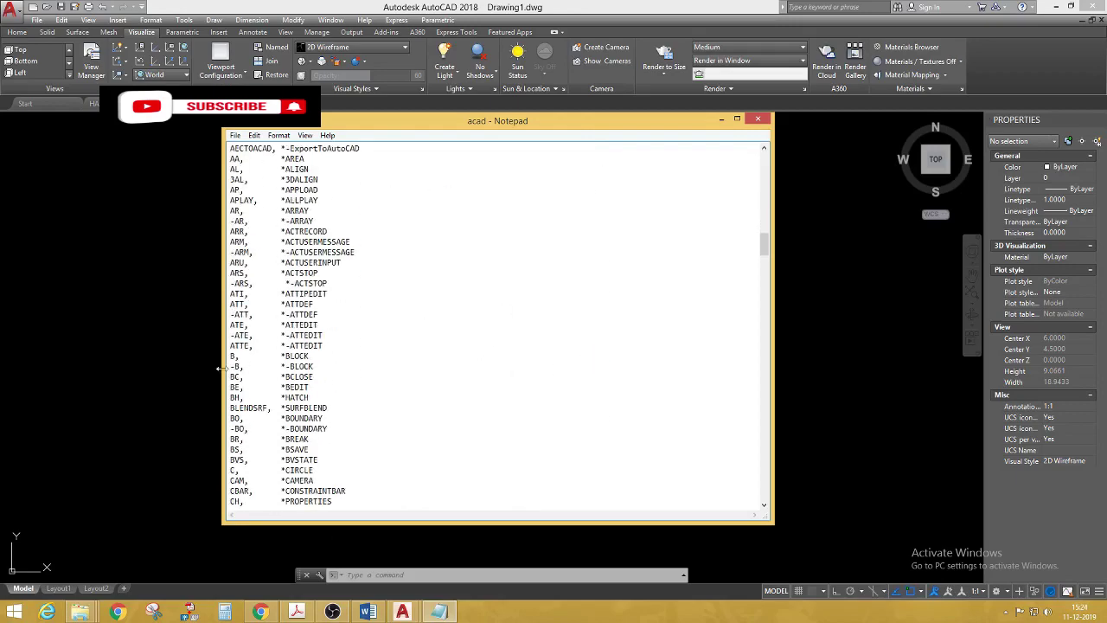
{"action": "scroll", "coordinate": [346, 346], "scroll_direction": "down", "scroll_amount": 5}
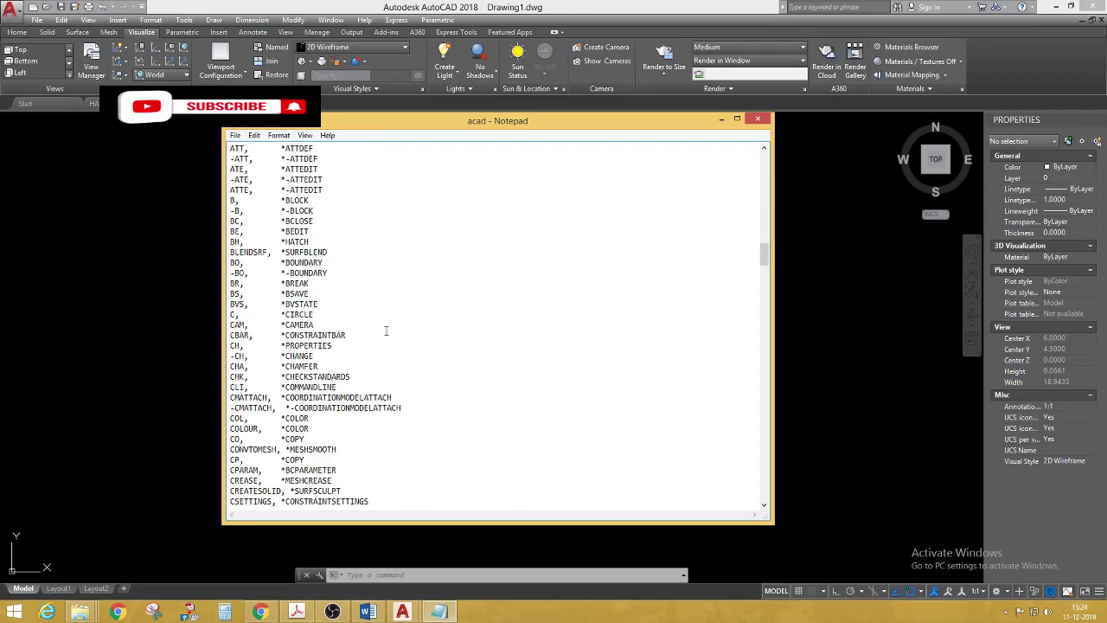
{"action": "scroll", "coordinate": [383, 329], "scroll_direction": "down", "scroll_amount": 4}
{"action": "scroll", "coordinate": [442, 358], "scroll_direction": "down", "scroll_amount": 4}
{"action": "scroll", "coordinate": [443, 371], "scroll_direction": "down", "scroll_amount": 5}
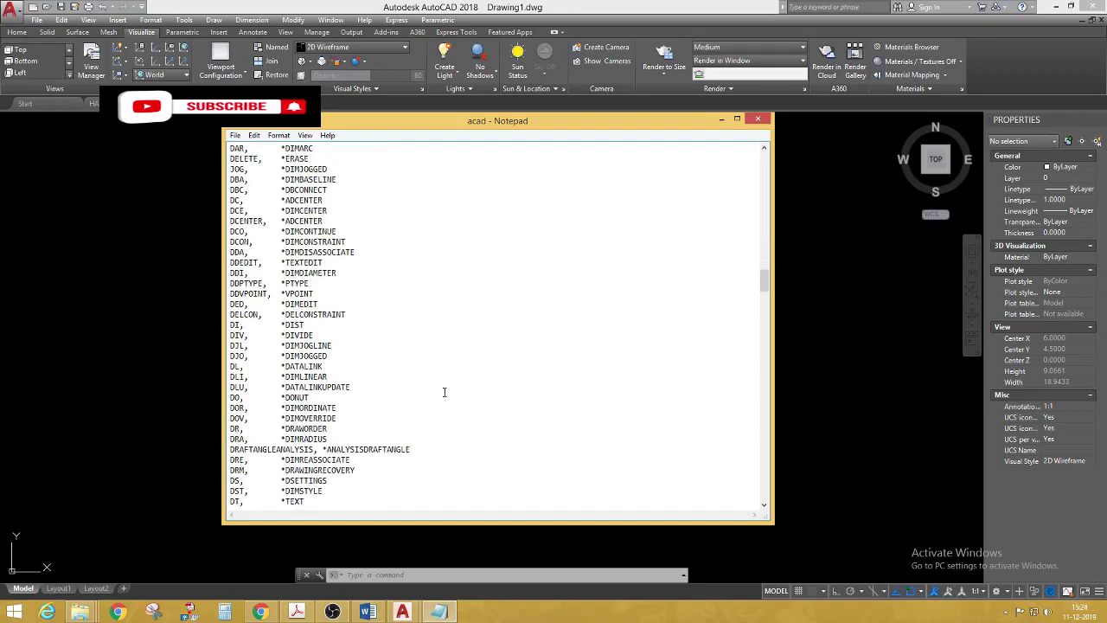
{"action": "scroll", "coordinate": [446, 378], "scroll_direction": "down", "scroll_amount": 5}
{"action": "scroll", "coordinate": [446, 378], "scroll_direction": "down", "scroll_amount": 7}
{"action": "scroll", "coordinate": [448, 380], "scroll_direction": "down", "scroll_amount": 7}
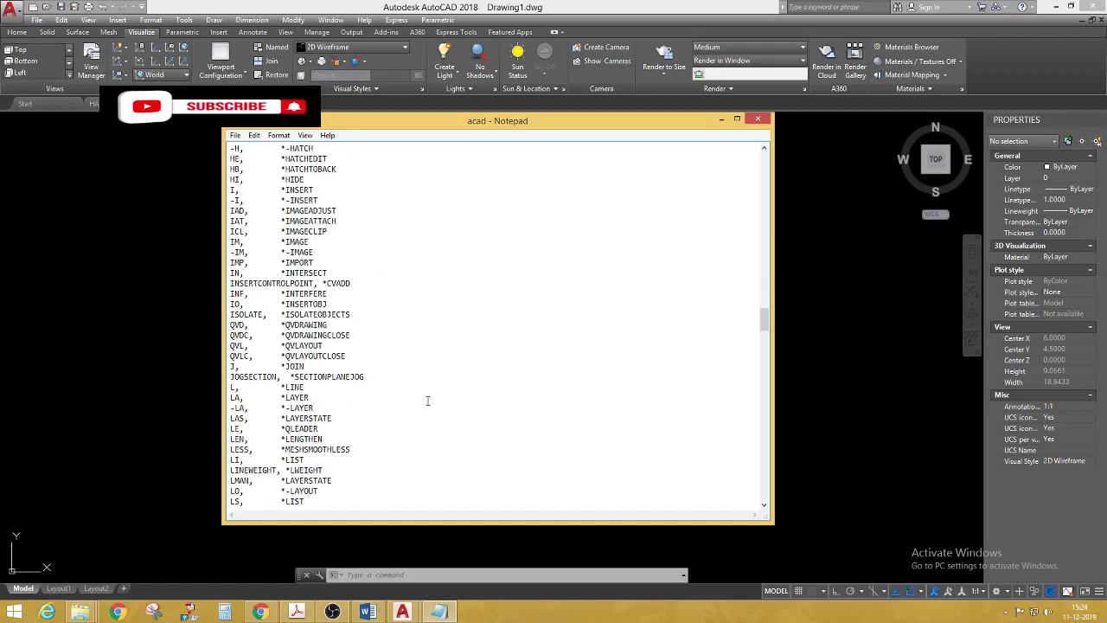
{"action": "scroll", "coordinate": [450, 380], "scroll_direction": "down", "scroll_amount": 6}
{"action": "scroll", "coordinate": [450, 380], "scroll_direction": "down", "scroll_amount": 8}
{"action": "scroll", "coordinate": [467, 372], "scroll_direction": "down", "scroll_amount": 3}
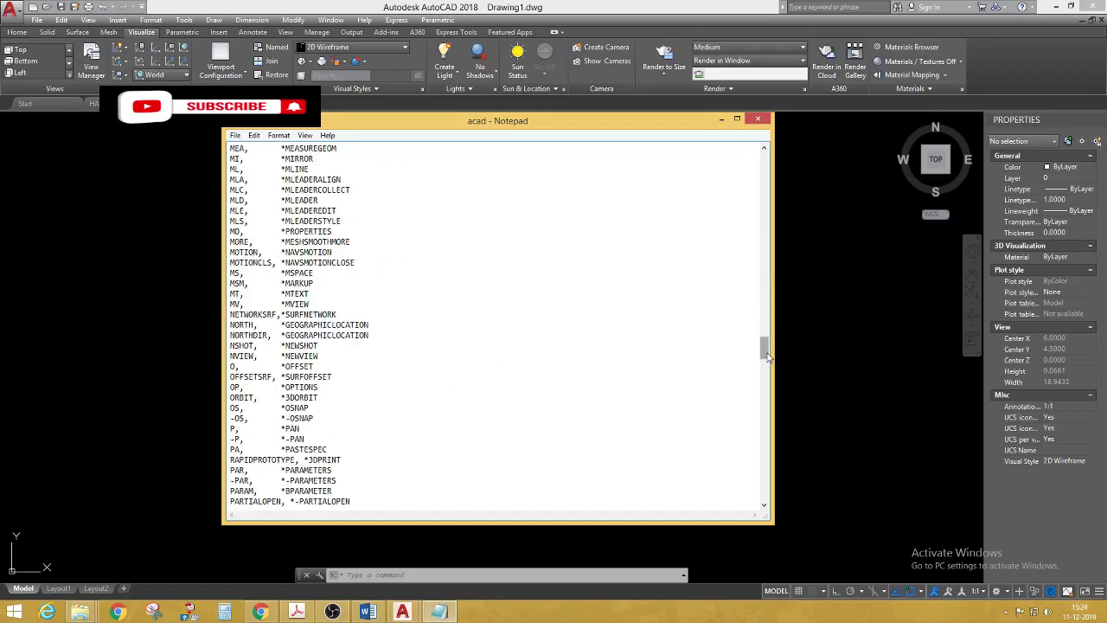
{"action": "left_click_drag", "start_coordinate": [764, 350], "coordinate": [761, 495]}
{"action": "left_click", "coordinate": [553, 464]}
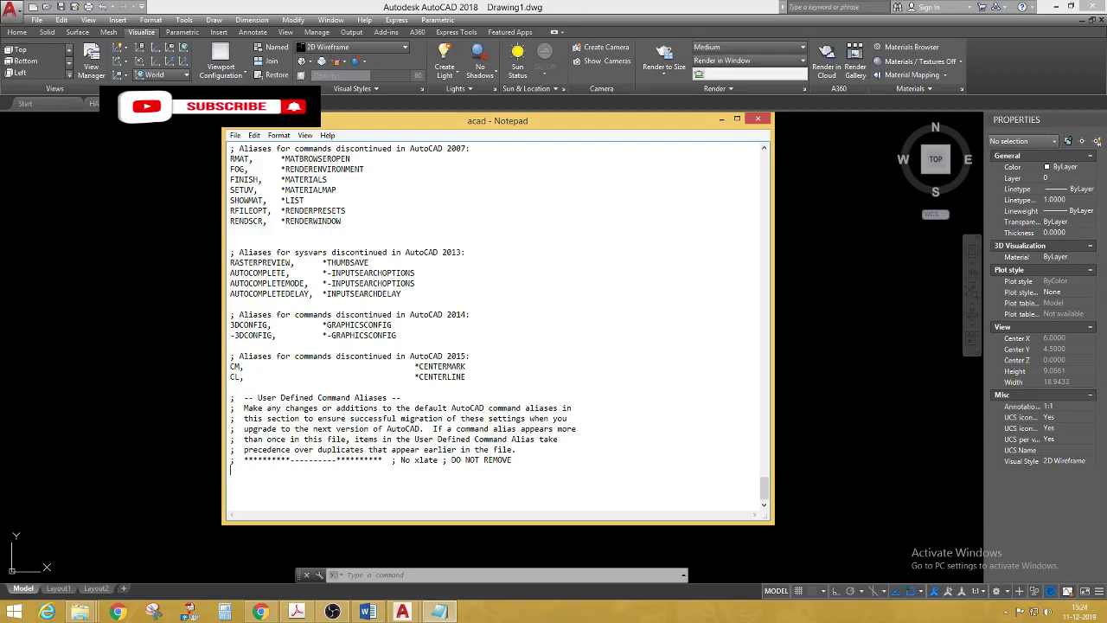
Step: Add a new line at the end of acad.pgp and type the alias number 1
{"action": "key", "text": "Return"}
{"action": "type", "text": "1,"}
Step: Scroll up to the XL alias entry and select the *XLINE command name
{"action": "scroll", "coordinate": [456, 424], "scroll_direction": "up", "scroll_amount": 2}
{"action": "scroll", "coordinate": [463, 411], "scroll_direction": "up", "scroll_amount": 2}
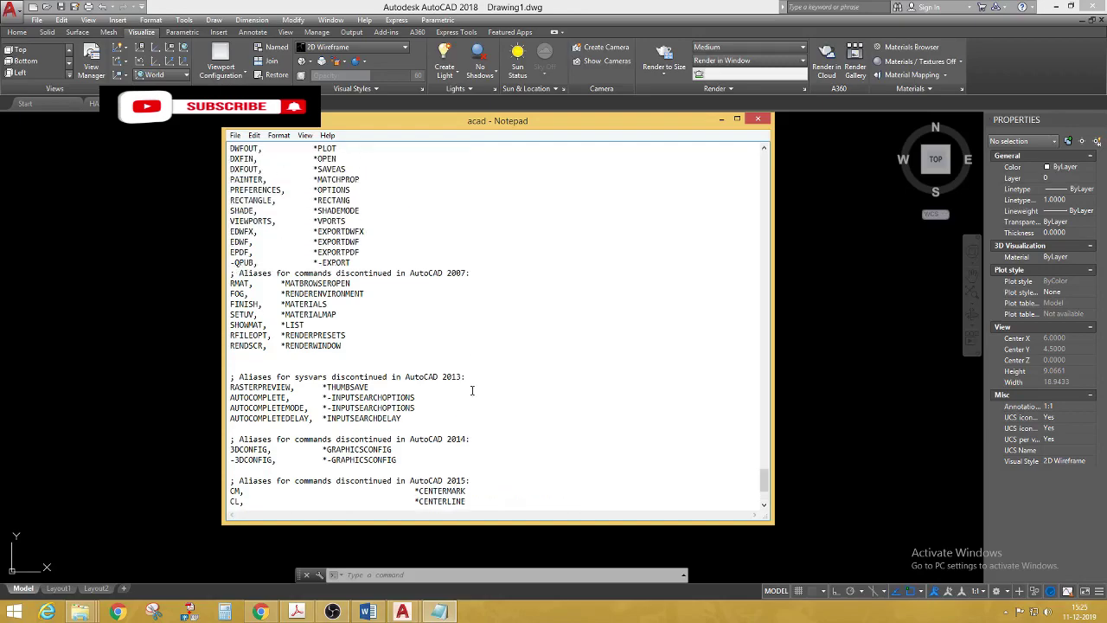
{"action": "scroll", "coordinate": [467, 380], "scroll_direction": "up", "scroll_amount": 2}
{"action": "scroll", "coordinate": [459, 363], "scroll_direction": "up", "scroll_amount": 2}
{"action": "scroll", "coordinate": [461, 384], "scroll_direction": "up", "scroll_amount": 2}
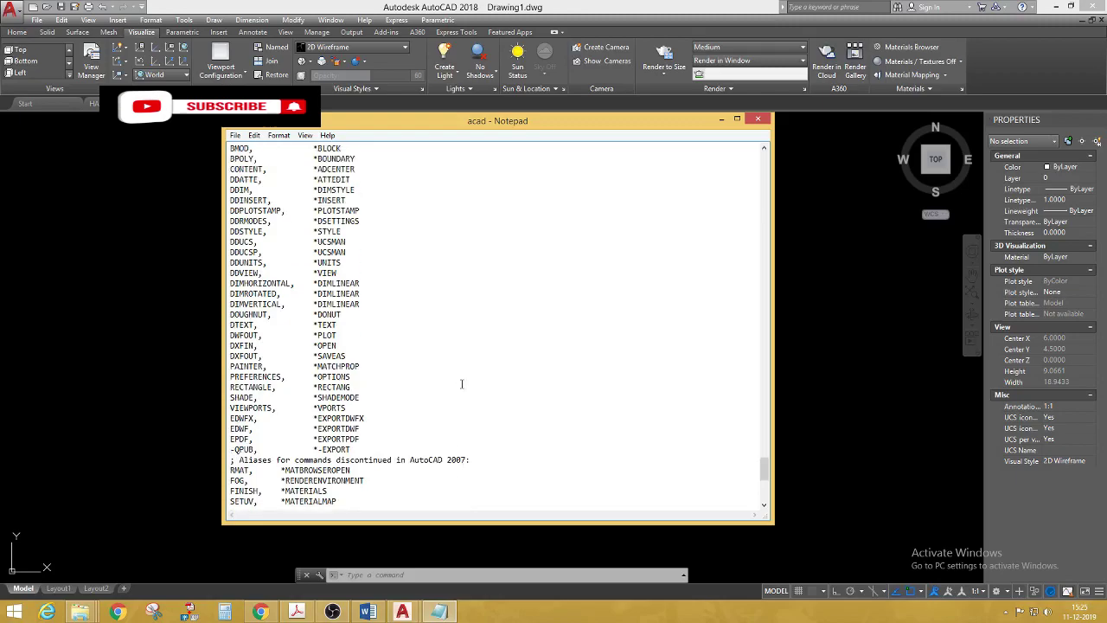
{"action": "scroll", "coordinate": [465, 377], "scroll_direction": "up", "scroll_amount": 3}
{"action": "scroll", "coordinate": [474, 361], "scroll_direction": "up", "scroll_amount": 3}
{"action": "scroll", "coordinate": [441, 355], "scroll_direction": "up", "scroll_amount": 2}
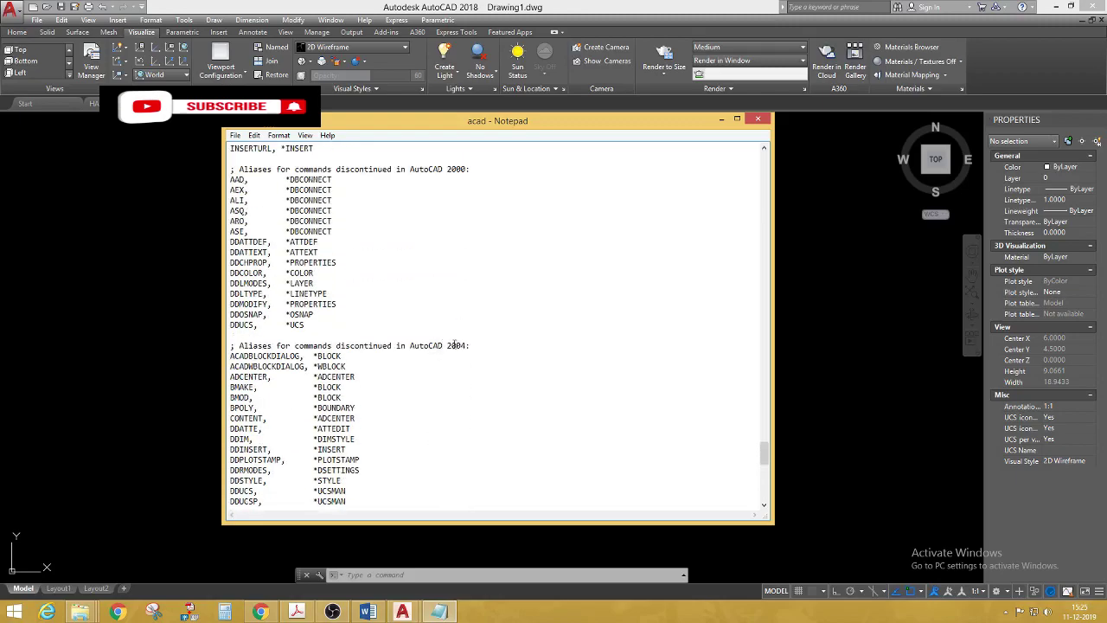
{"action": "scroll", "coordinate": [445, 337], "scroll_direction": "up", "scroll_amount": 2}
{"action": "scroll", "coordinate": [433, 311], "scroll_direction": "up", "scroll_amount": 5}
{"action": "scroll", "coordinate": [432, 298], "scroll_direction": "up", "scroll_amount": 3}
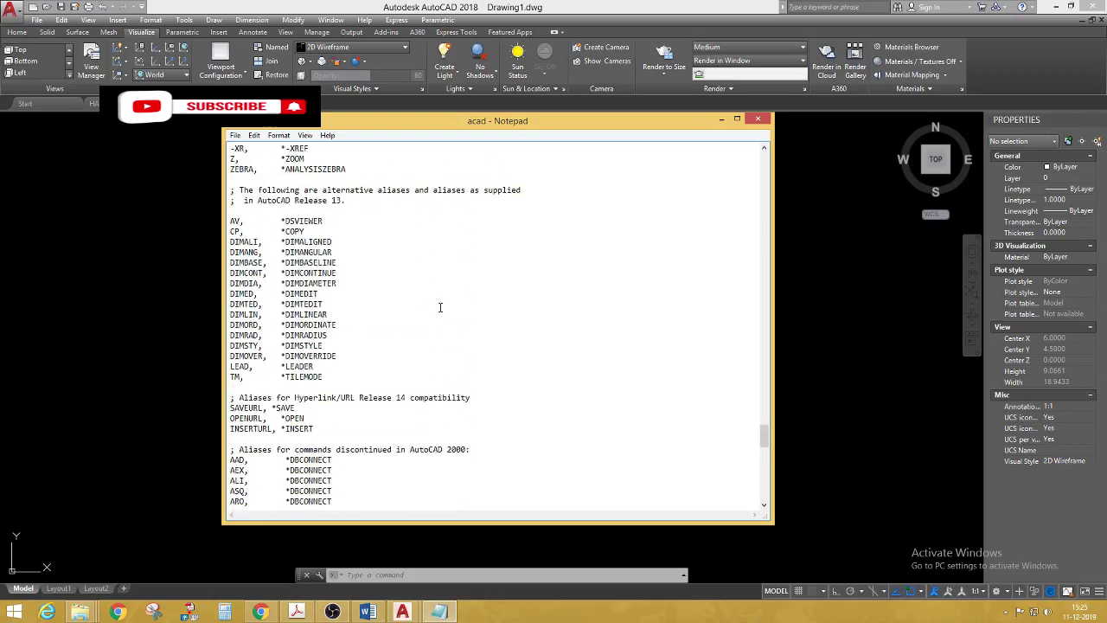
{"action": "scroll", "coordinate": [437, 303], "scroll_direction": "up", "scroll_amount": 2}
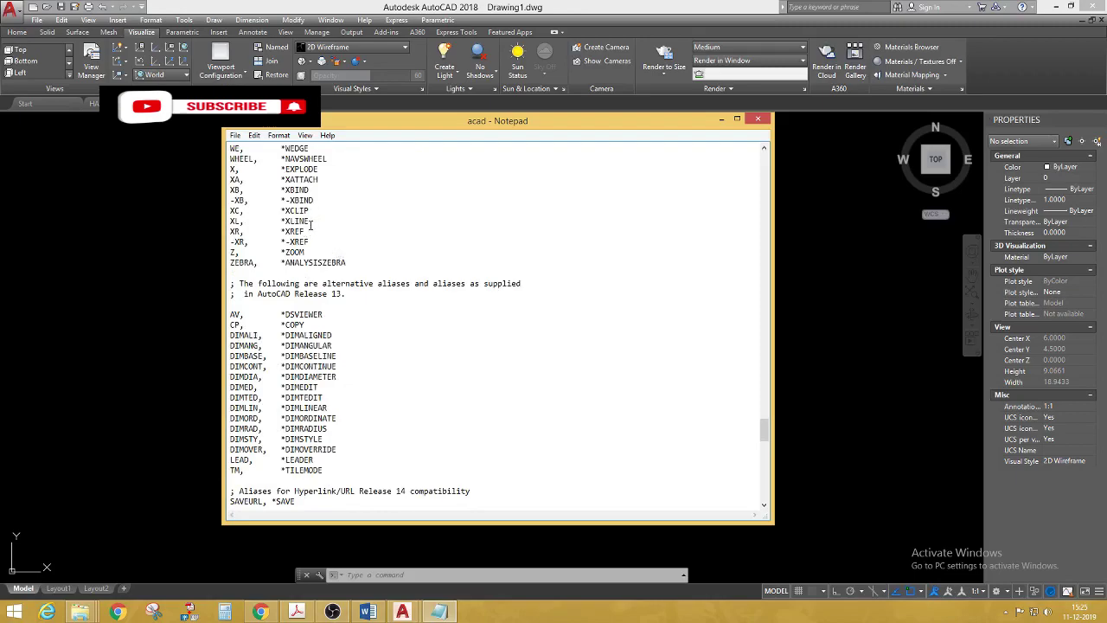
{"action": "left_click_drag", "start_coordinate": [311, 222], "coordinate": [280, 221]}
{"action": "key", "text": "ctrl+c"}
Step: Paste *XLINE after '1,' and start the next alias line '2,'
{"action": "scroll", "coordinate": [511, 287], "scroll_direction": "down", "scroll_amount": 8}
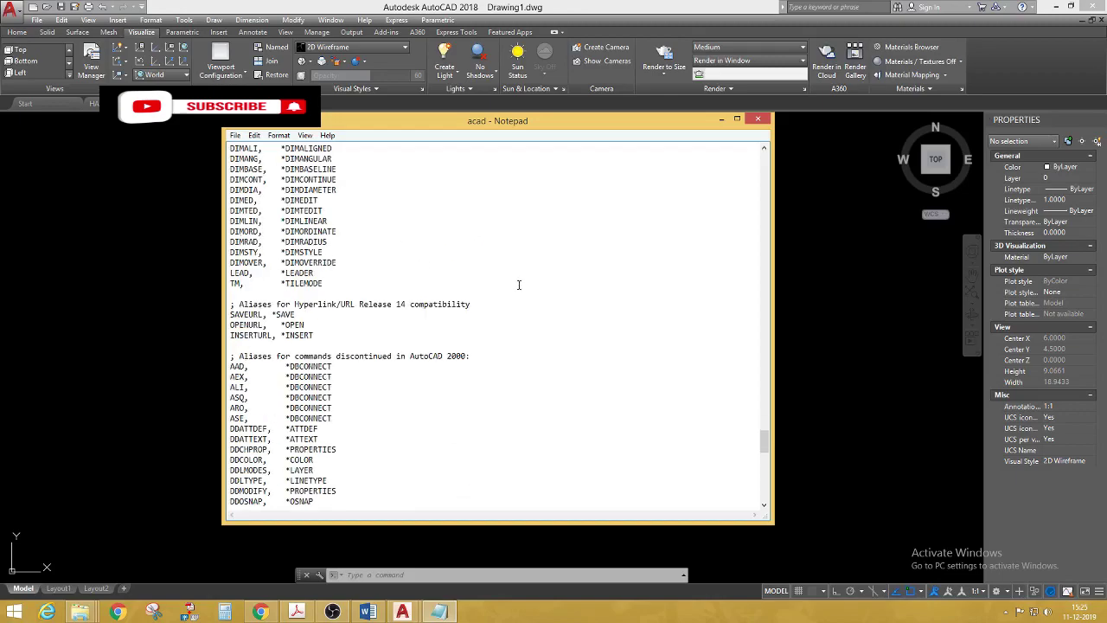
{"action": "scroll", "coordinate": [472, 366], "scroll_direction": "down", "scroll_amount": 10}
{"action": "scroll", "coordinate": [454, 406], "scroll_direction": "down", "scroll_amount": 10}
{"action": "scroll", "coordinate": [453, 406], "scroll_direction": "down", "scroll_amount": 3}
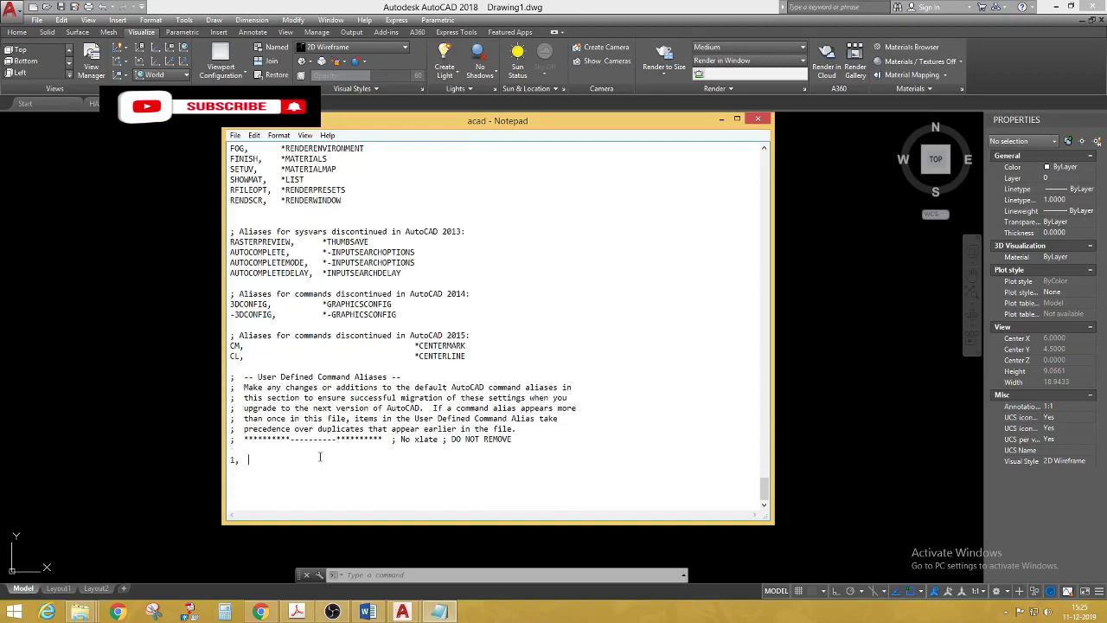
{"action": "key", "text": "ctrl+v"}
{"action": "type", "text": "2,"}
{"action": "scroll", "coordinate": [397, 470], "scroll_direction": "up", "scroll_amount": 2}
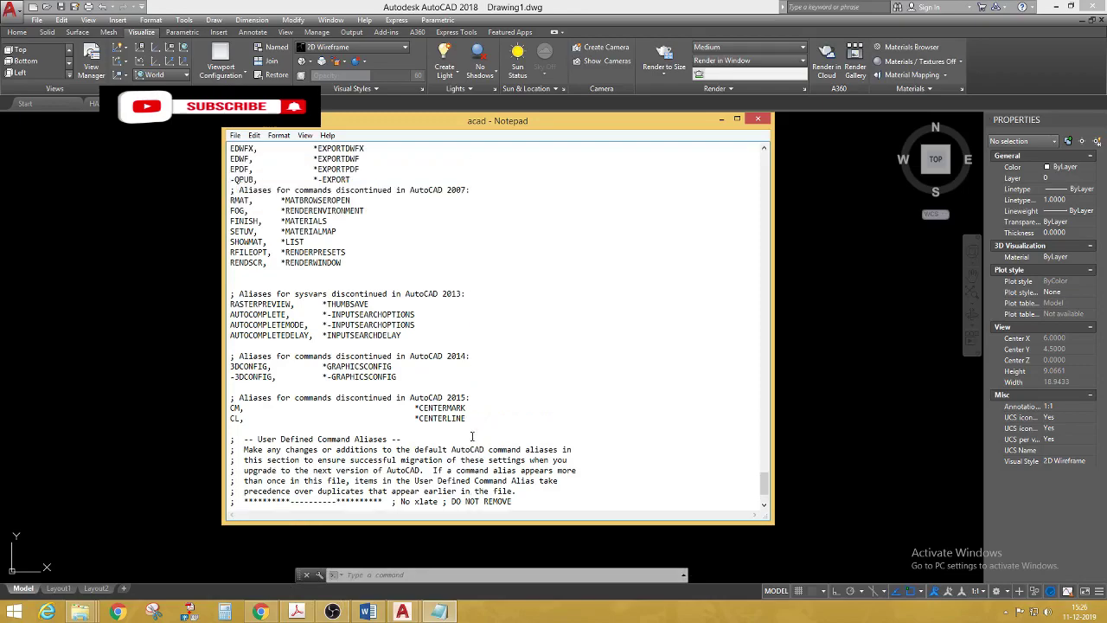
{"action": "scroll", "coordinate": [476, 372], "scroll_direction": "up", "scroll_amount": 2}
{"action": "scroll", "coordinate": [479, 364], "scroll_direction": "up", "scroll_amount": 6}
{"action": "scroll", "coordinate": [479, 365], "scroll_direction": "up", "scroll_amount": 5}
{"action": "scroll", "coordinate": [479, 364], "scroll_direction": "up", "scroll_amount": 5}
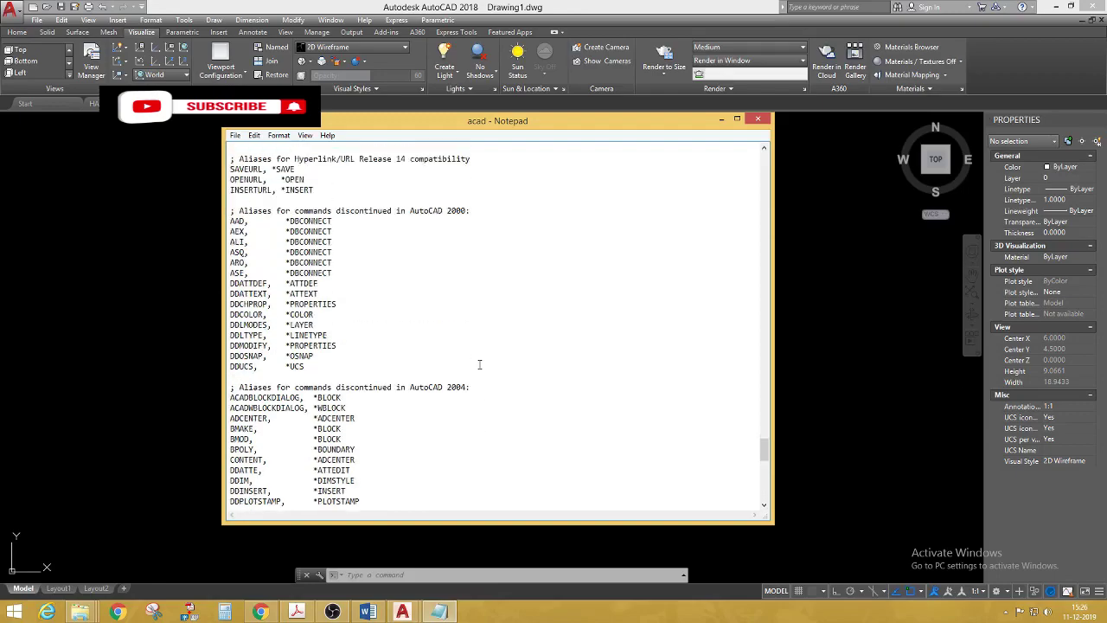
{"action": "scroll", "coordinate": [479, 364], "scroll_direction": "up", "scroll_amount": 5}
{"action": "scroll", "coordinate": [479, 364], "scroll_direction": "up", "scroll_amount": 3}
{"action": "scroll", "coordinate": [479, 364], "scroll_direction": "up", "scroll_amount": 2}
{"action": "scroll", "coordinate": [430, 355], "scroll_direction": "up", "scroll_amount": 3}
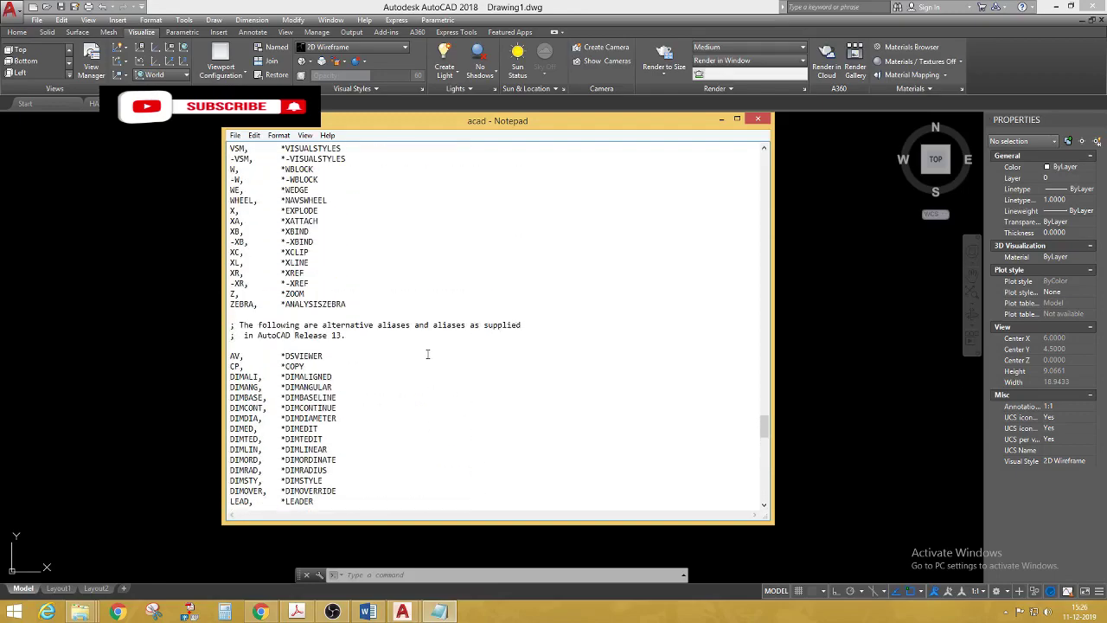
{"action": "scroll", "coordinate": [445, 363], "scroll_direction": "up", "scroll_amount": 3}
{"action": "scroll", "coordinate": [324, 418], "scroll_direction": "up", "scroll_amount": 2}
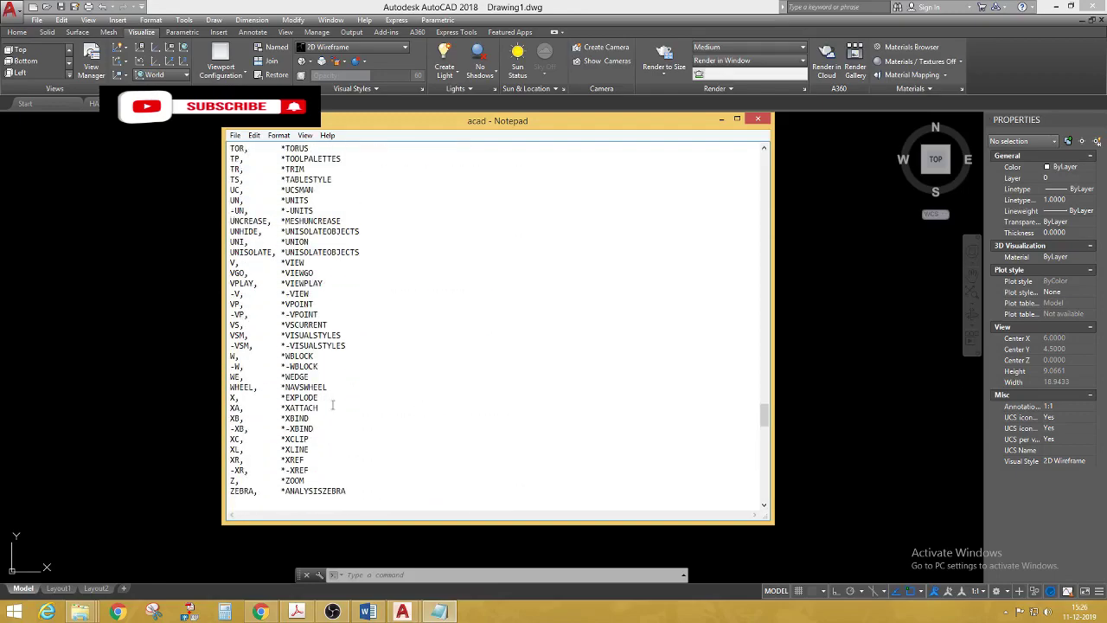
{"action": "scroll", "coordinate": [312, 449], "scroll_direction": "up", "scroll_amount": 1}
{"action": "scroll", "coordinate": [363, 407], "scroll_direction": "up", "scroll_amount": 4}
{"action": "scroll", "coordinate": [383, 361], "scroll_direction": "up", "scroll_amount": 4}
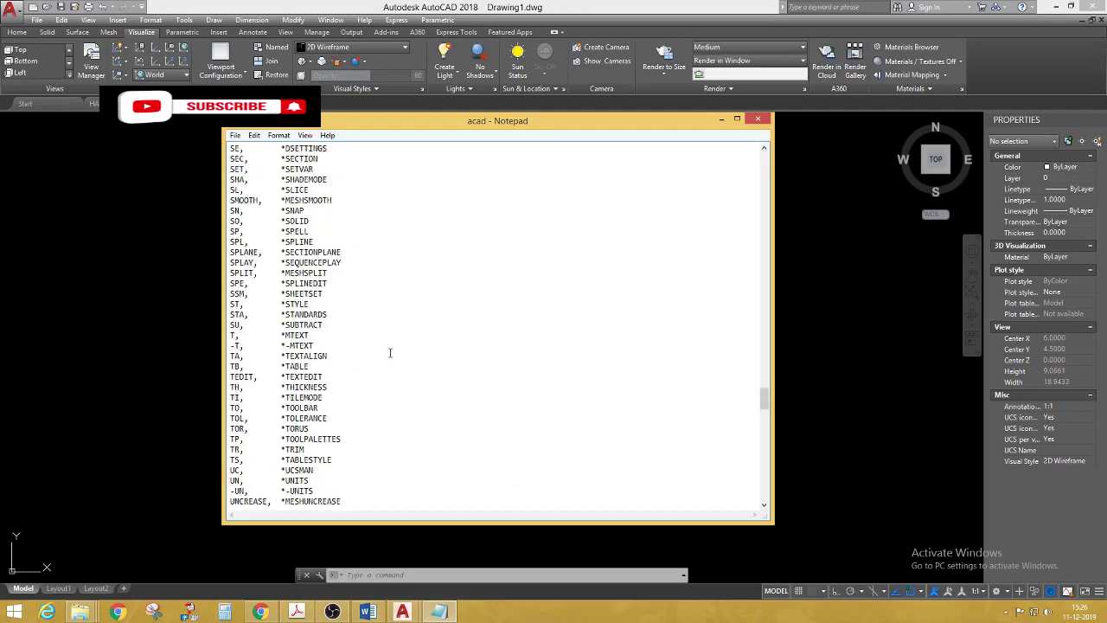
{"action": "scroll", "coordinate": [390, 352], "scroll_direction": "up", "scroll_amount": 3}
{"action": "scroll", "coordinate": [428, 389], "scroll_direction": "up", "scroll_amount": 1}
{"action": "scroll", "coordinate": [426, 403], "scroll_direction": "up", "scroll_amount": 1}
{"action": "scroll", "coordinate": [425, 396], "scroll_direction": "up", "scroll_amount": 1}
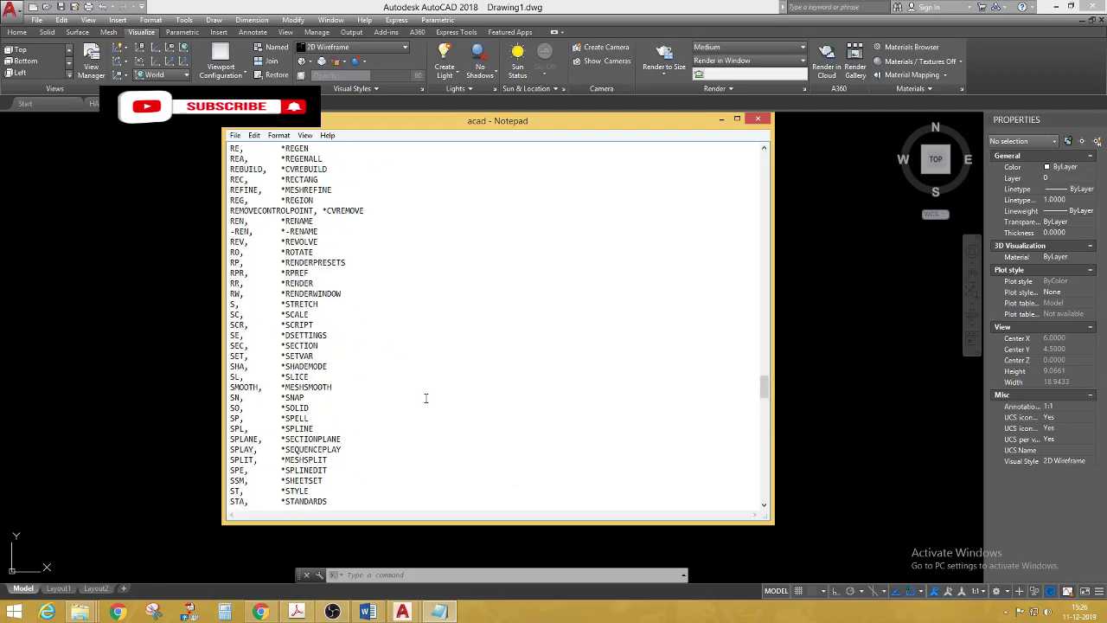
{"action": "scroll", "coordinate": [422, 385], "scroll_direction": "up", "scroll_amount": 2}
{"action": "scroll", "coordinate": [430, 386], "scroll_direction": "up", "scroll_amount": 3}
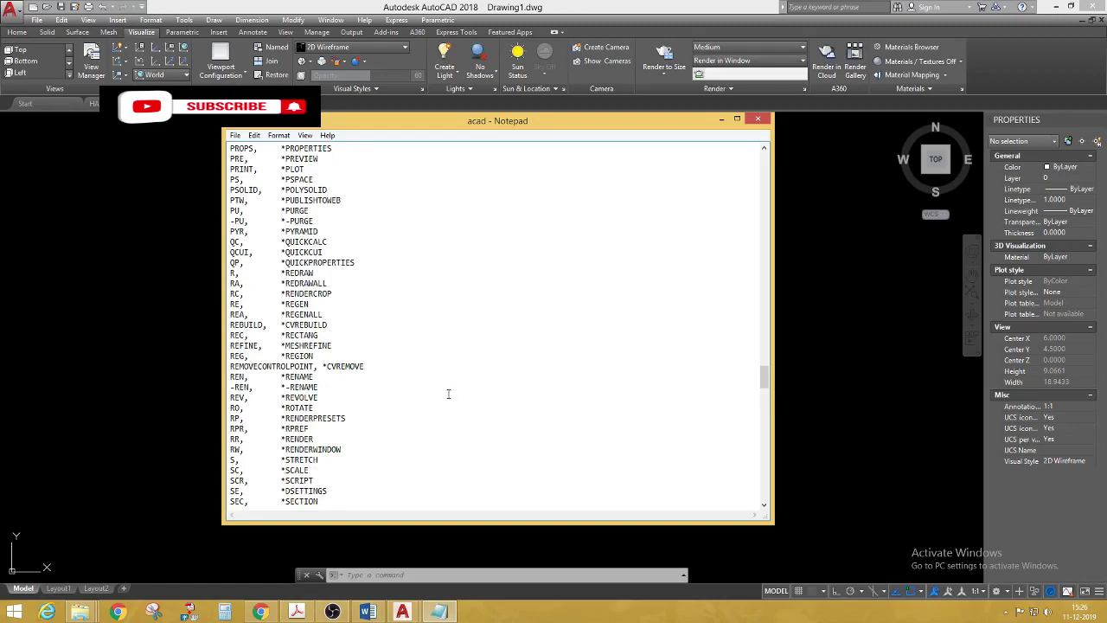
{"action": "scroll", "coordinate": [447, 391], "scroll_direction": "up", "scroll_amount": 2}
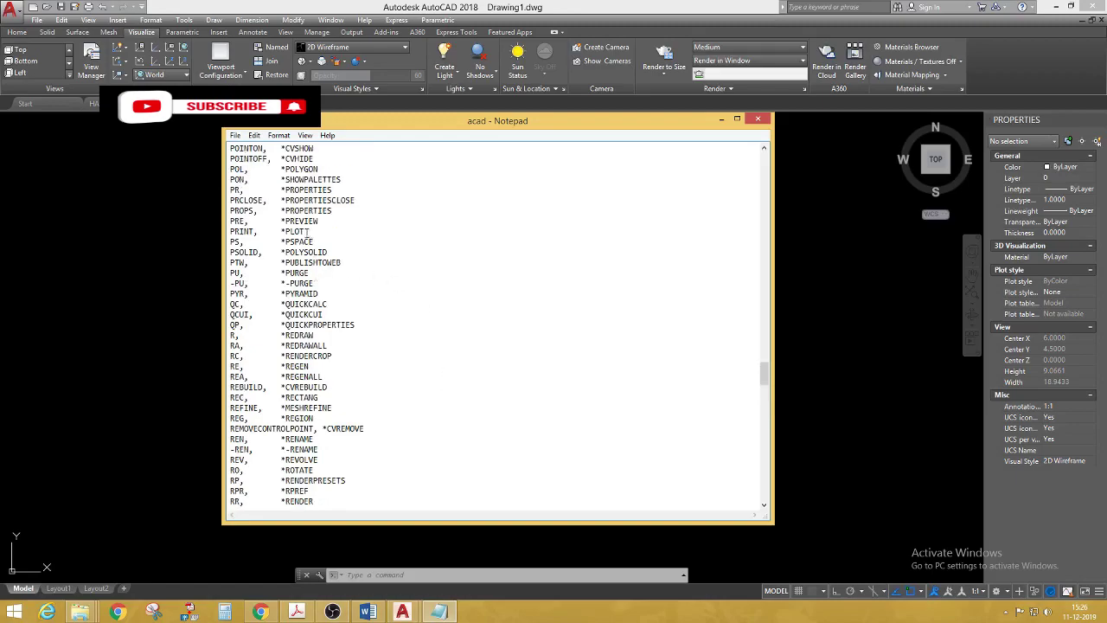
{"action": "scroll", "coordinate": [346, 311], "scroll_direction": "up", "scroll_amount": 2}
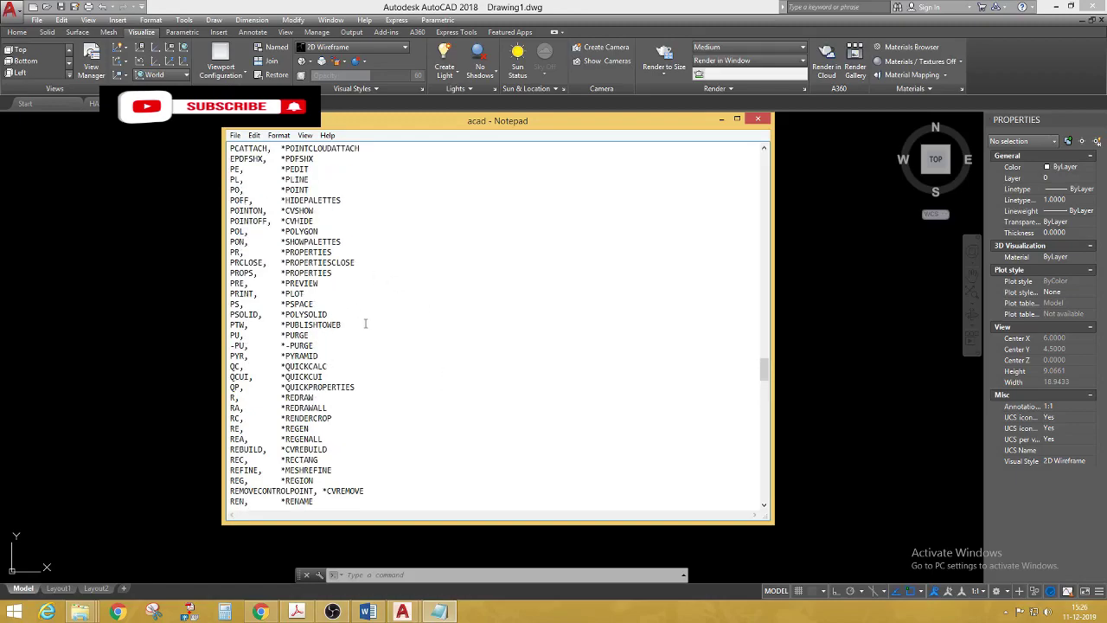
{"action": "scroll", "coordinate": [372, 318], "scroll_direction": "up", "scroll_amount": 1}
{"action": "left_click", "coordinate": [253, 210]}
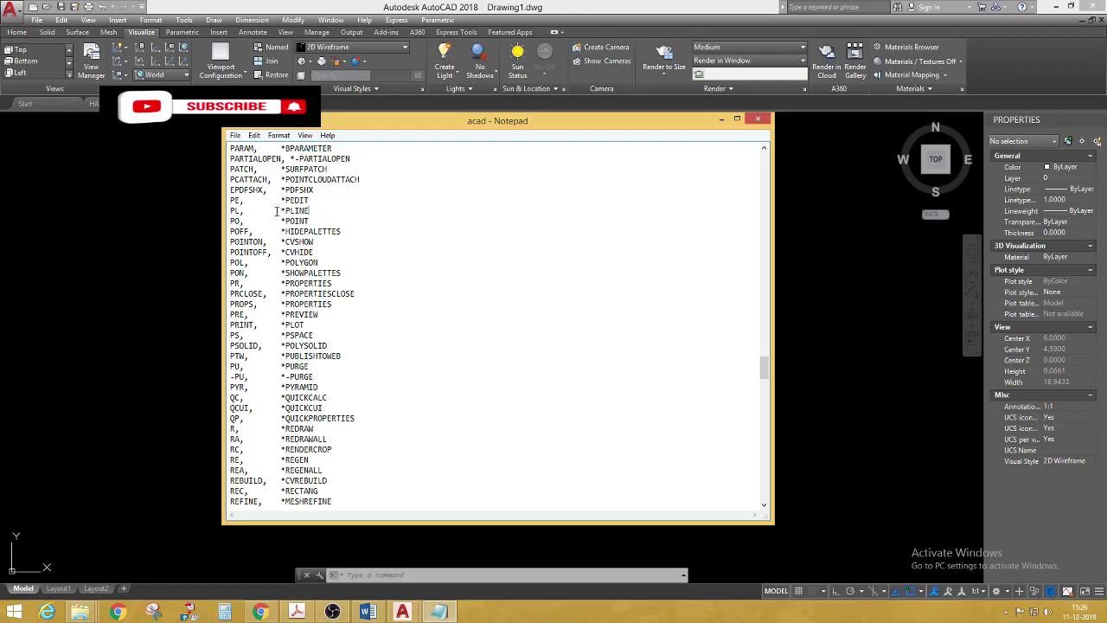
{"action": "left_click_drag", "start_coordinate": [314, 214], "coordinate": [281, 212]}
{"action": "scroll", "coordinate": [505, 282], "scroll_direction": "down", "scroll_amount": 7}
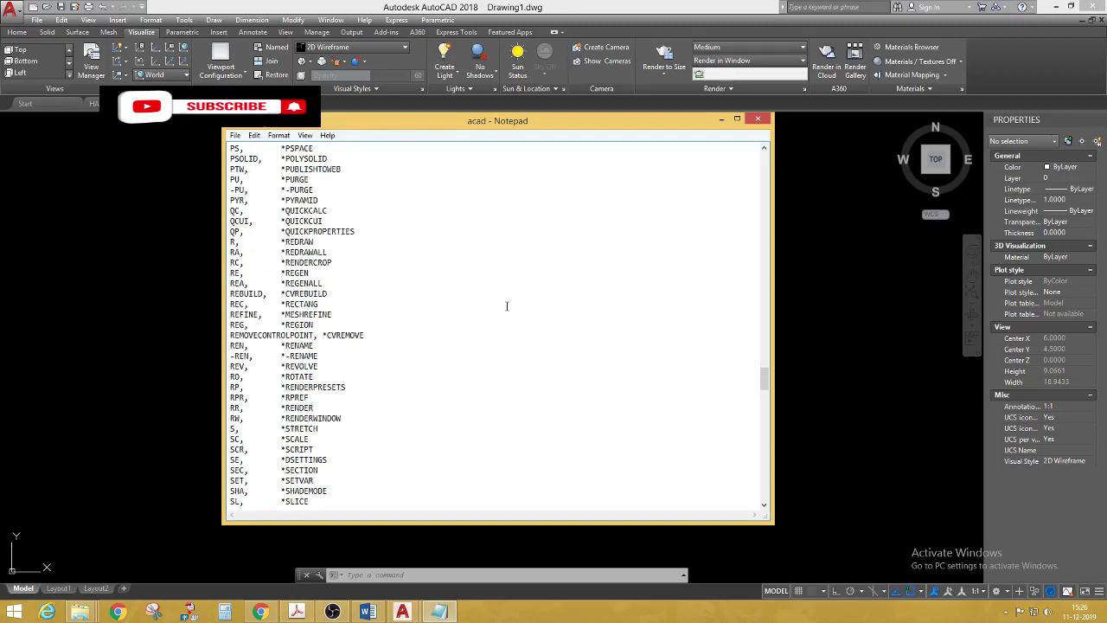
{"action": "scroll", "coordinate": [502, 302], "scroll_direction": "down", "scroll_amount": 8}
{"action": "scroll", "coordinate": [490, 342], "scroll_direction": "down", "scroll_amount": 8}
{"action": "scroll", "coordinate": [489, 351], "scroll_direction": "down", "scroll_amount": 8}
{"action": "scroll", "coordinate": [507, 371], "scroll_direction": "down", "scroll_amount": 4}
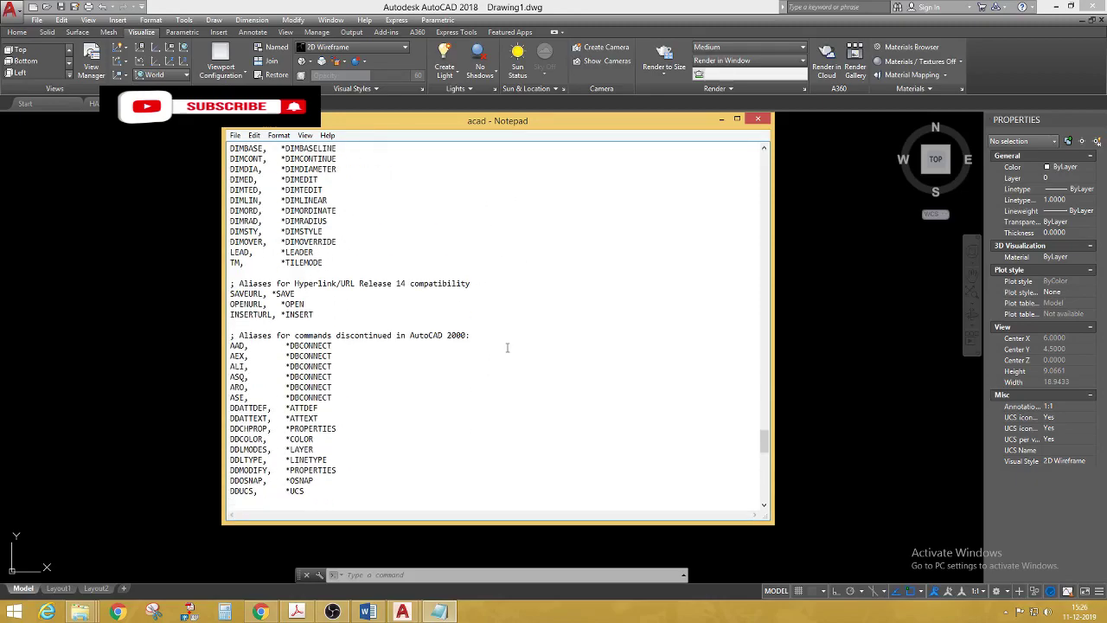
{"action": "scroll", "coordinate": [511, 345], "scroll_direction": "down", "scroll_amount": 6}
{"action": "scroll", "coordinate": [504, 371], "scroll_direction": "down", "scroll_amount": 6}
{"action": "scroll", "coordinate": [511, 384], "scroll_direction": "down", "scroll_amount": 1}
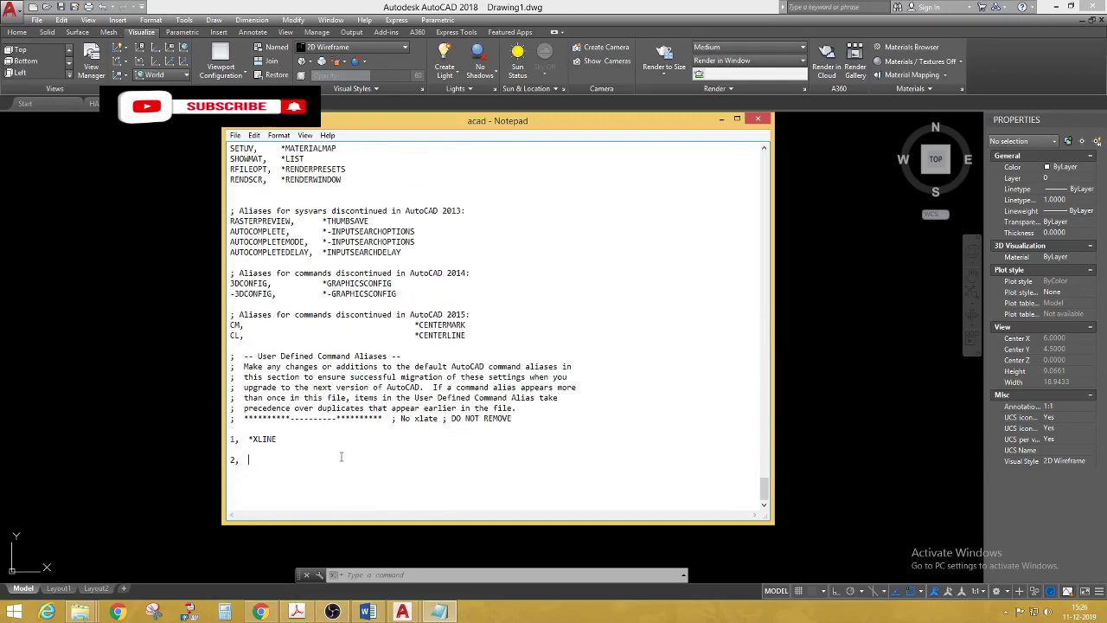
Step: Complete the alias line '2, *PLINE' and start a third entry '3,' below it
{"action": "type", "text": "*PLINE"}
{"action": "key", "text": "Return"}
{"action": "type", "text": "3,"}
{"action": "left_click_drag", "start_coordinate": [253, 438], "coordinate": [277, 460]}
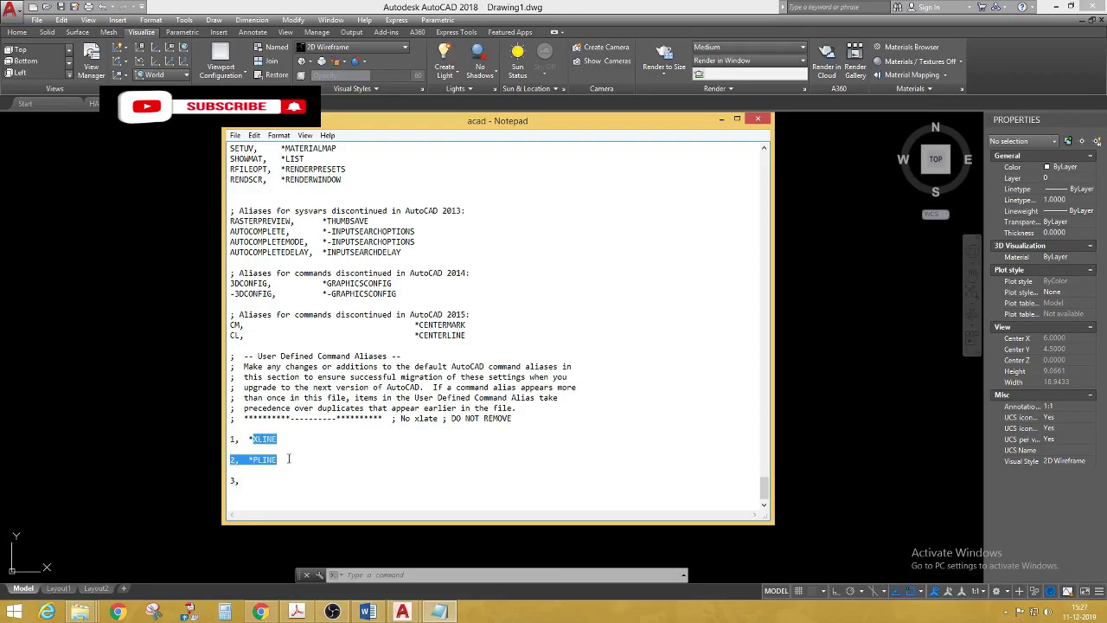
{"action": "left_click", "coordinate": [284, 488]}
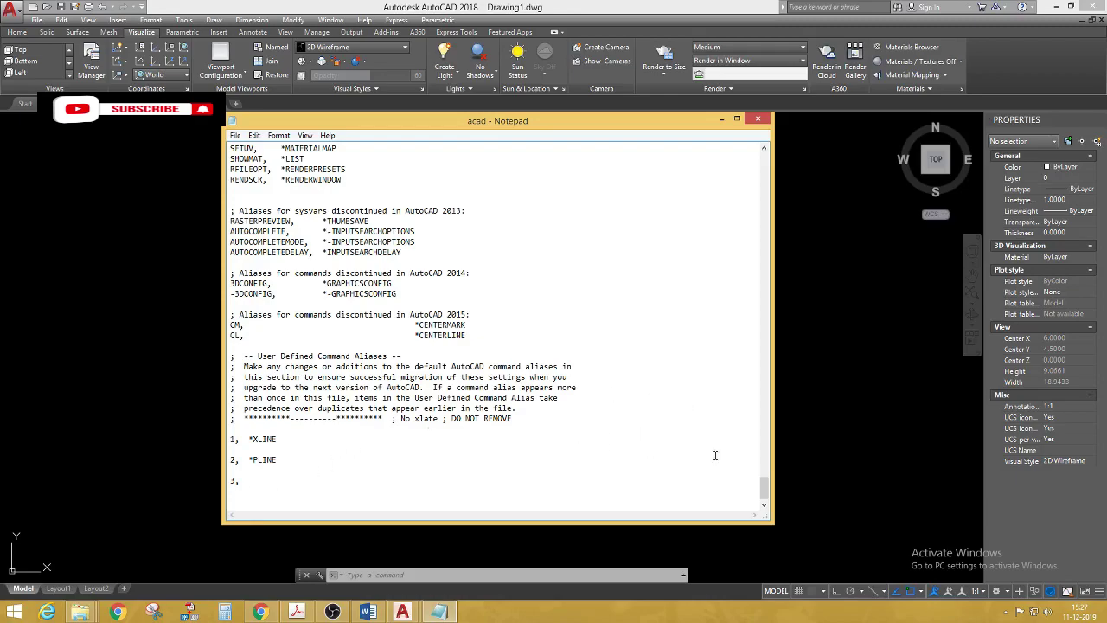
Step: Locate and select the *DIMLINEAR command name in the acad.pgp alias list
{"action": "scroll", "coordinate": [602, 467], "scroll_direction": "up", "scroll_amount": 3}
{"action": "scroll", "coordinate": [597, 463], "scroll_direction": "up", "scroll_amount": 3}
{"action": "scroll", "coordinate": [588, 452], "scroll_direction": "up", "scroll_amount": 1}
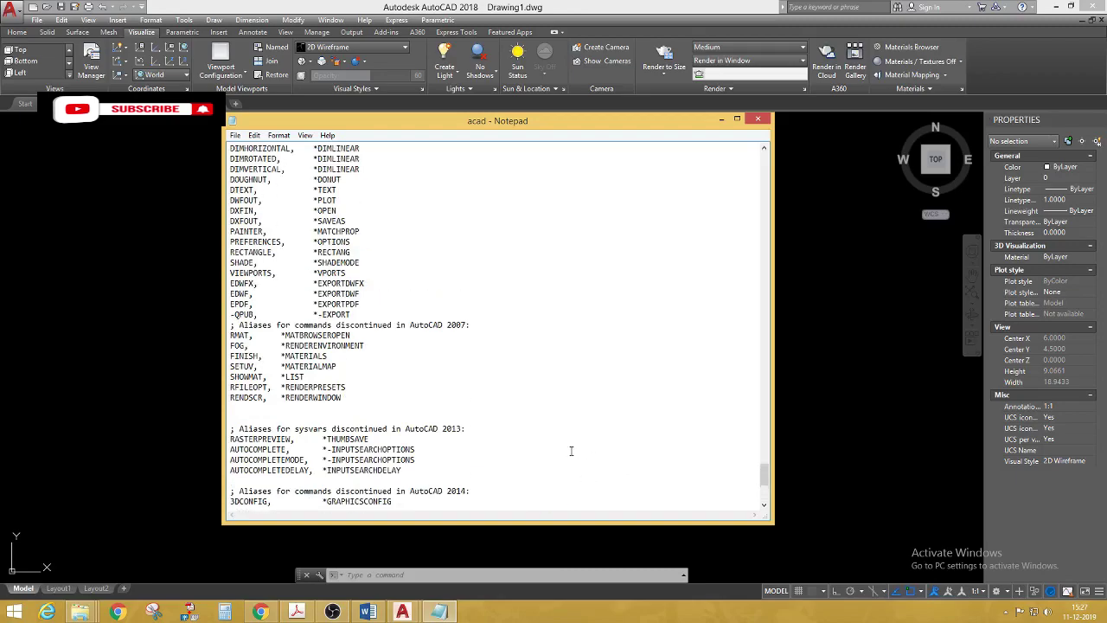
{"action": "scroll", "coordinate": [591, 457], "scroll_direction": "up", "scroll_amount": 3}
{"action": "scroll", "coordinate": [591, 457], "scroll_direction": "up", "scroll_amount": 1}
{"action": "scroll", "coordinate": [643, 455], "scroll_direction": "up", "scroll_amount": 2}
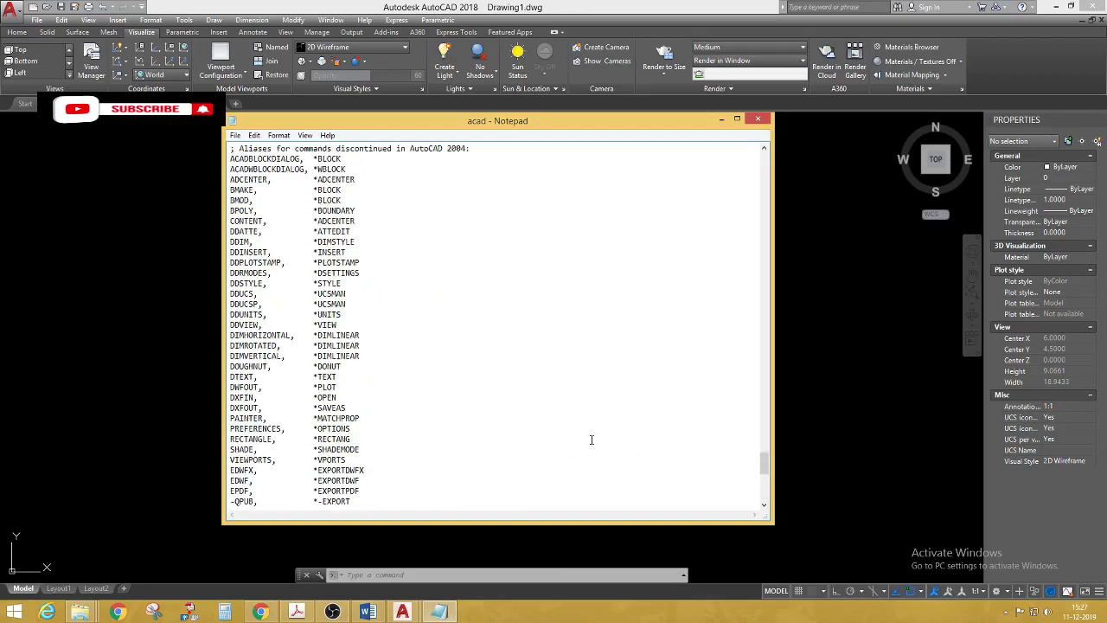
{"action": "scroll", "coordinate": [591, 439], "scroll_direction": "up", "scroll_amount": 3}
{"action": "scroll", "coordinate": [537, 430], "scroll_direction": "up", "scroll_amount": 2}
{"action": "scroll", "coordinate": [519, 423], "scroll_direction": "up", "scroll_amount": 3}
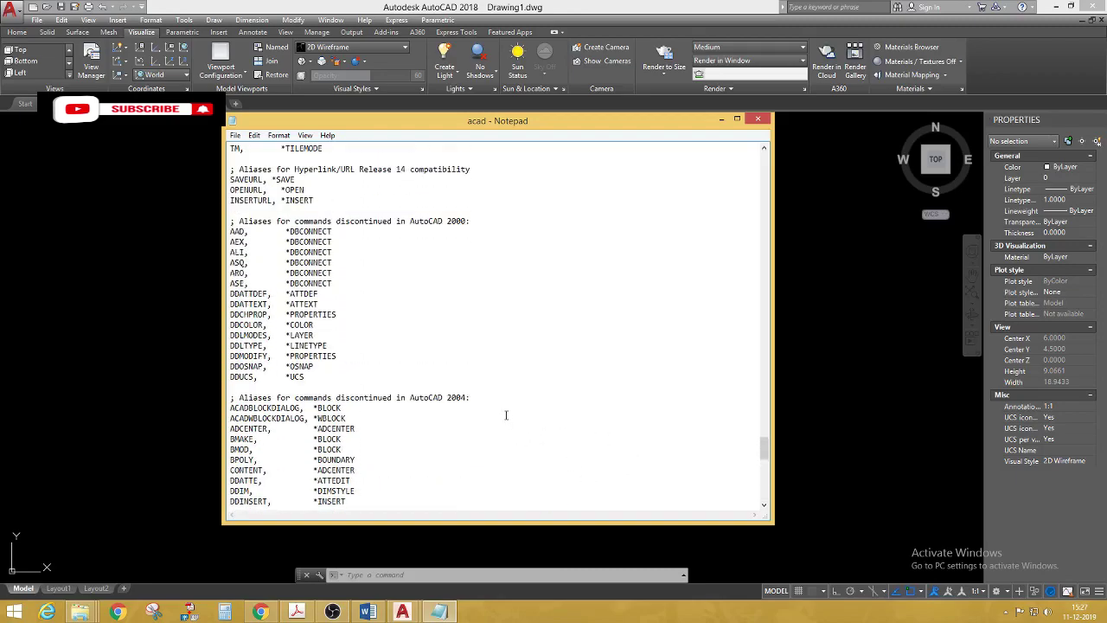
{"action": "scroll", "coordinate": [519, 419], "scroll_direction": "up", "scroll_amount": 2}
{"action": "scroll", "coordinate": [528, 398], "scroll_direction": "up", "scroll_amount": 1}
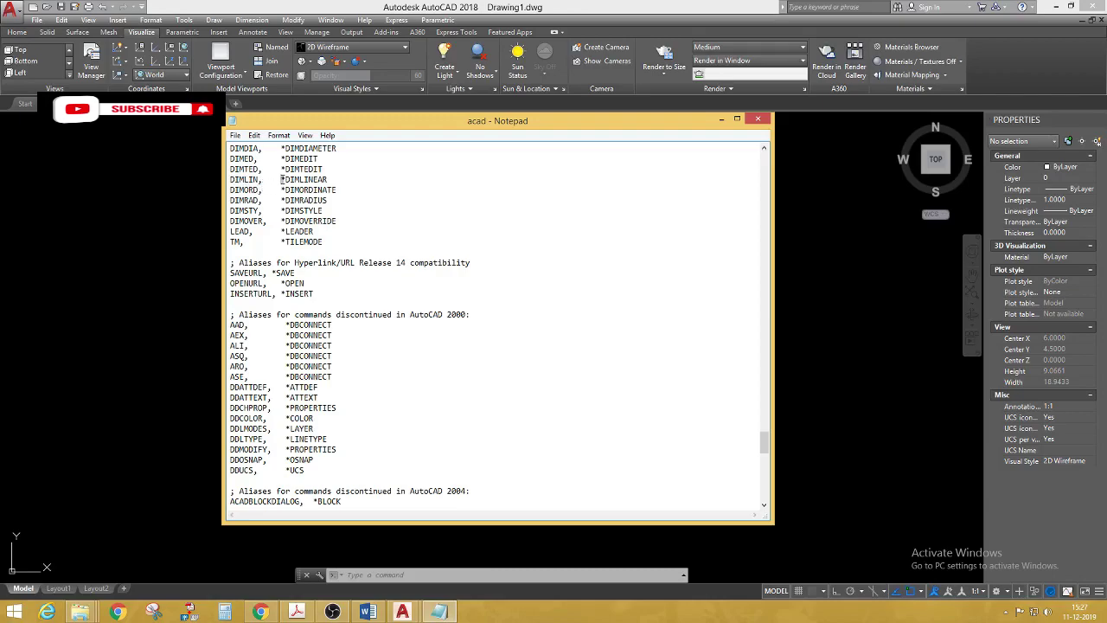
{"action": "left_click_drag", "start_coordinate": [282, 179], "coordinate": [328, 179]}
{"action": "key", "text": "ctrl+c"}
Step: Paste *DIMLINEAR as the command for alias 3 and begin the '4,' entry
{"action": "scroll", "coordinate": [484, 268], "scroll_direction": "down", "scroll_amount": 6}
{"action": "scroll", "coordinate": [505, 302], "scroll_direction": "down", "scroll_amount": 7}
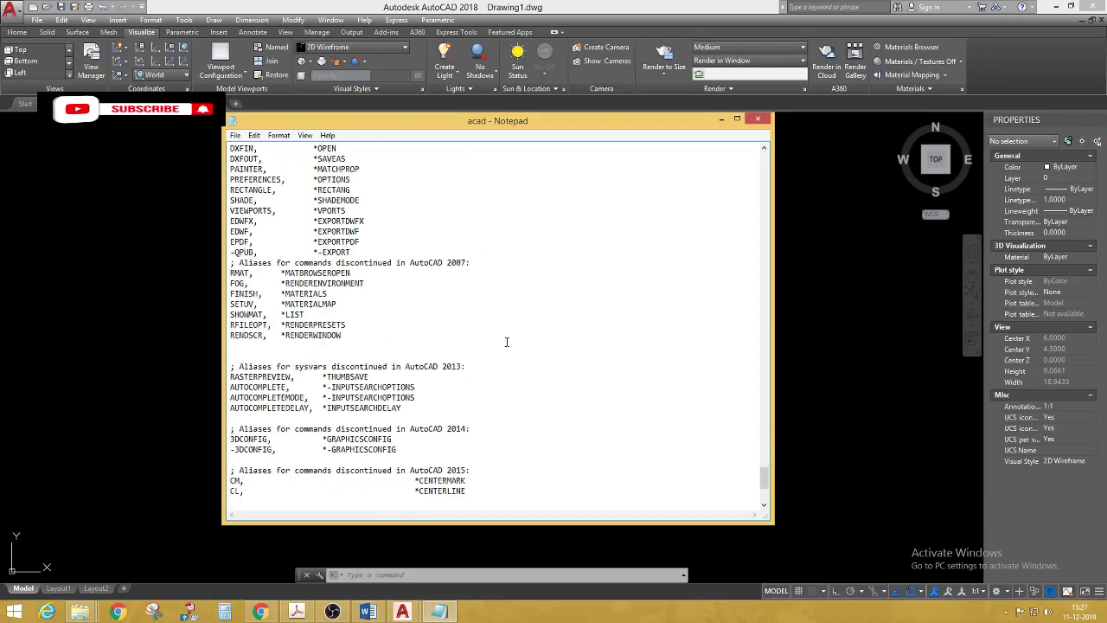
{"action": "scroll", "coordinate": [489, 361], "scroll_direction": "down", "scroll_amount": 6}
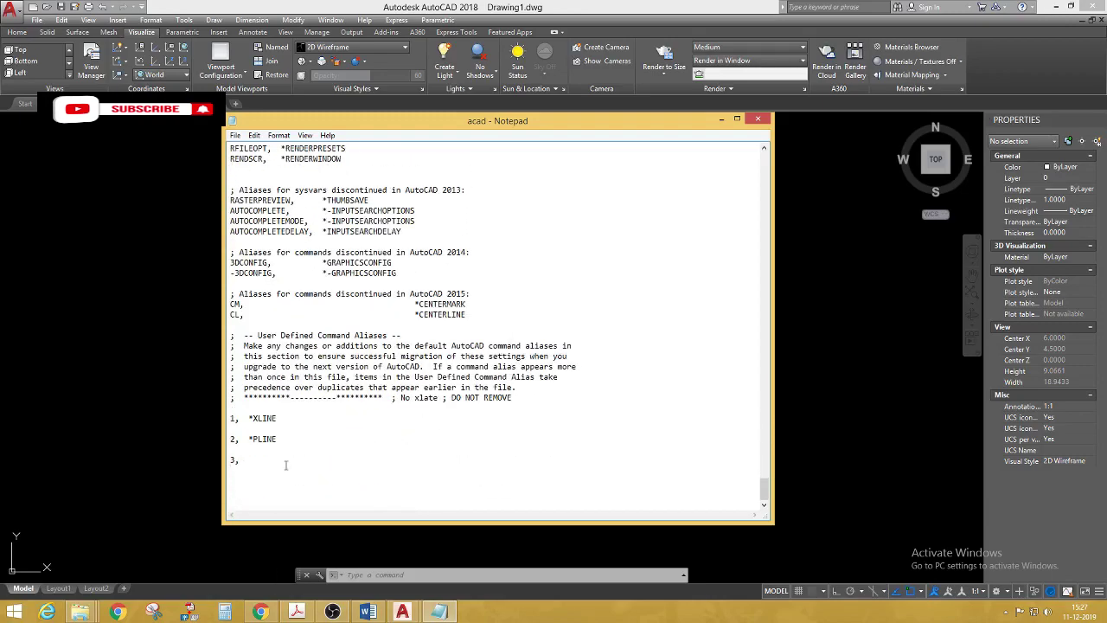
{"action": "key", "text": "ctrl+v"}
{"action": "type", "text": "4"}
{"action": "type", "text": ","}
Step: Find and select the *COPY command name in the acad.pgp alias list
{"action": "scroll", "coordinate": [433, 415], "scroll_direction": "up", "scroll_amount": 2}
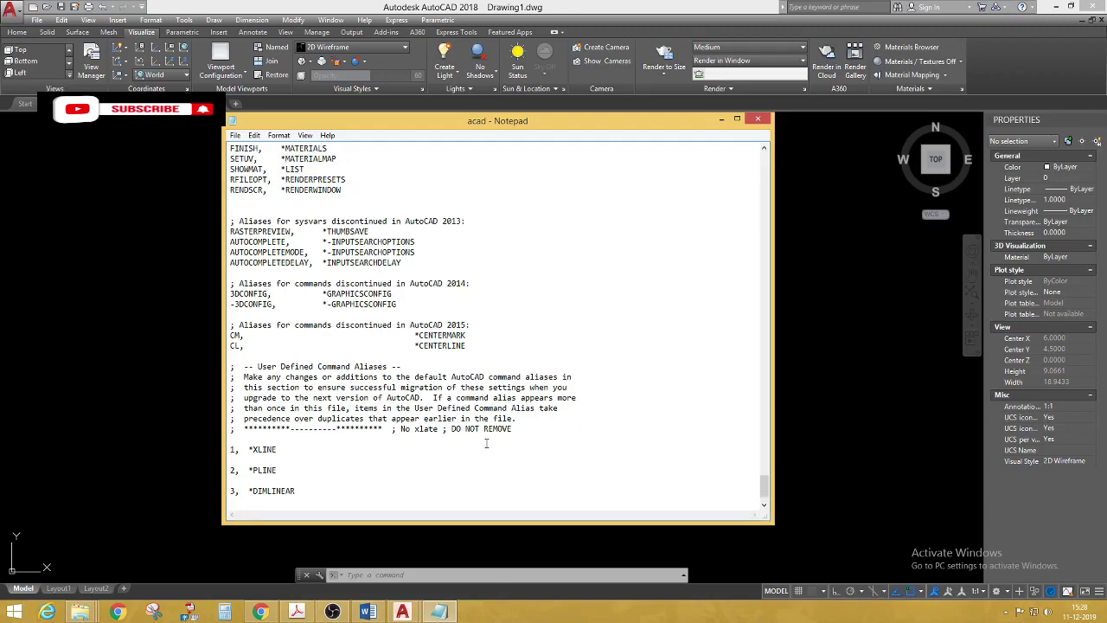
{"action": "scroll", "coordinate": [606, 370], "scroll_direction": "up", "scroll_amount": 5}
{"action": "scroll", "coordinate": [553, 358], "scroll_direction": "up", "scroll_amount": 3}
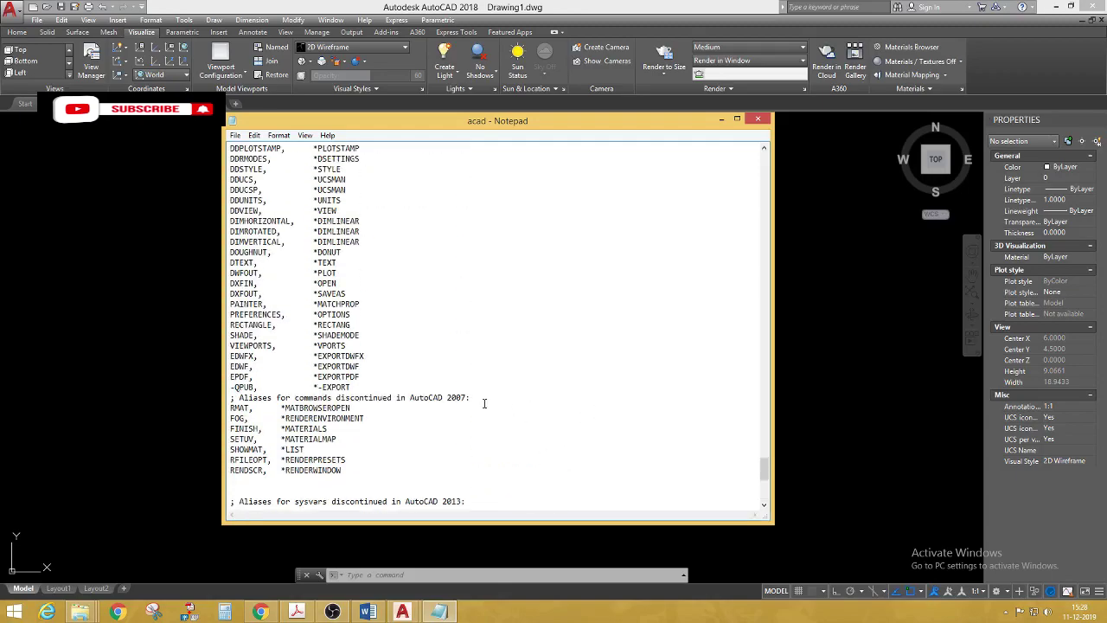
{"action": "scroll", "coordinate": [484, 403], "scroll_direction": "up", "scroll_amount": 1}
{"action": "scroll", "coordinate": [510, 406], "scroll_direction": "up", "scroll_amount": 3}
{"action": "scroll", "coordinate": [519, 402], "scroll_direction": "up", "scroll_amount": 3}
{"action": "scroll", "coordinate": [537, 395], "scroll_direction": "up", "scroll_amount": 3}
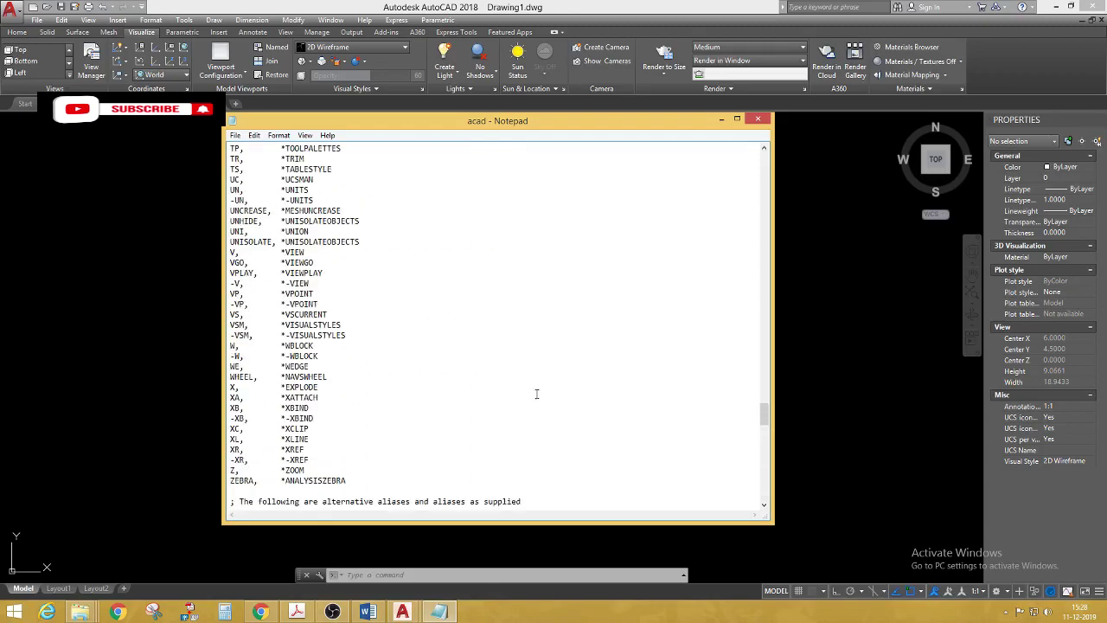
{"action": "scroll", "coordinate": [536, 394], "scroll_direction": "up", "scroll_amount": 9}
{"action": "scroll", "coordinate": [541, 381], "scroll_direction": "up", "scroll_amount": 9}
{"action": "scroll", "coordinate": [542, 373], "scroll_direction": "up", "scroll_amount": 9}
{"action": "scroll", "coordinate": [543, 371], "scroll_direction": "up", "scroll_amount": 9}
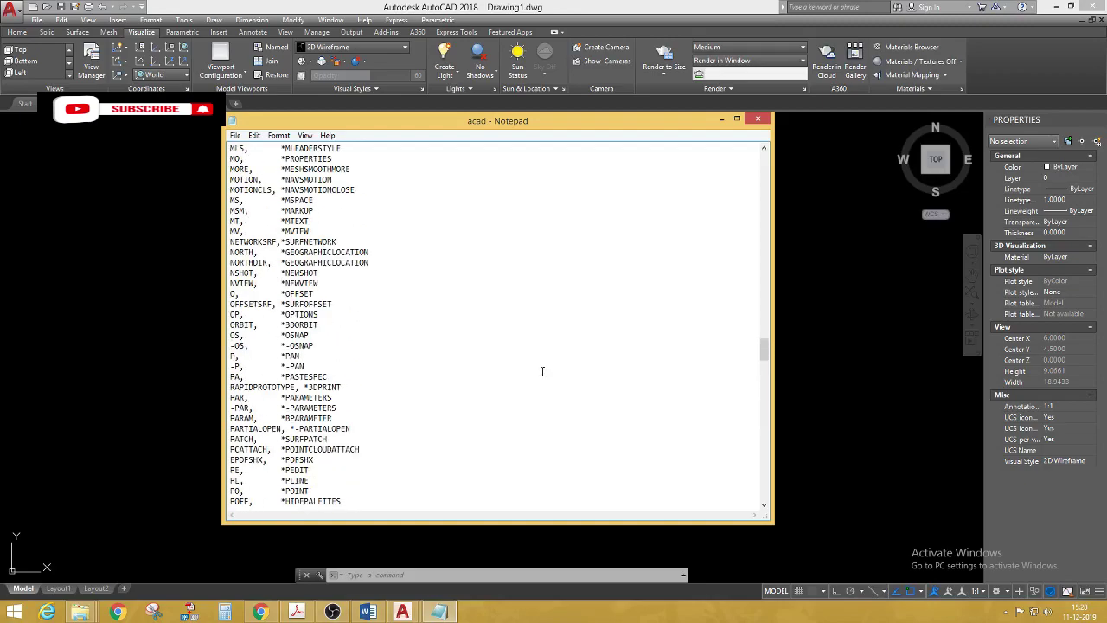
{"action": "scroll", "coordinate": [543, 371], "scroll_direction": "up", "scroll_amount": 10}
{"action": "scroll", "coordinate": [542, 371], "scroll_direction": "up", "scroll_amount": 10}
{"action": "scroll", "coordinate": [542, 371], "scroll_direction": "up", "scroll_amount": 10}
{"action": "scroll", "coordinate": [542, 371], "scroll_direction": "up", "scroll_amount": 10}
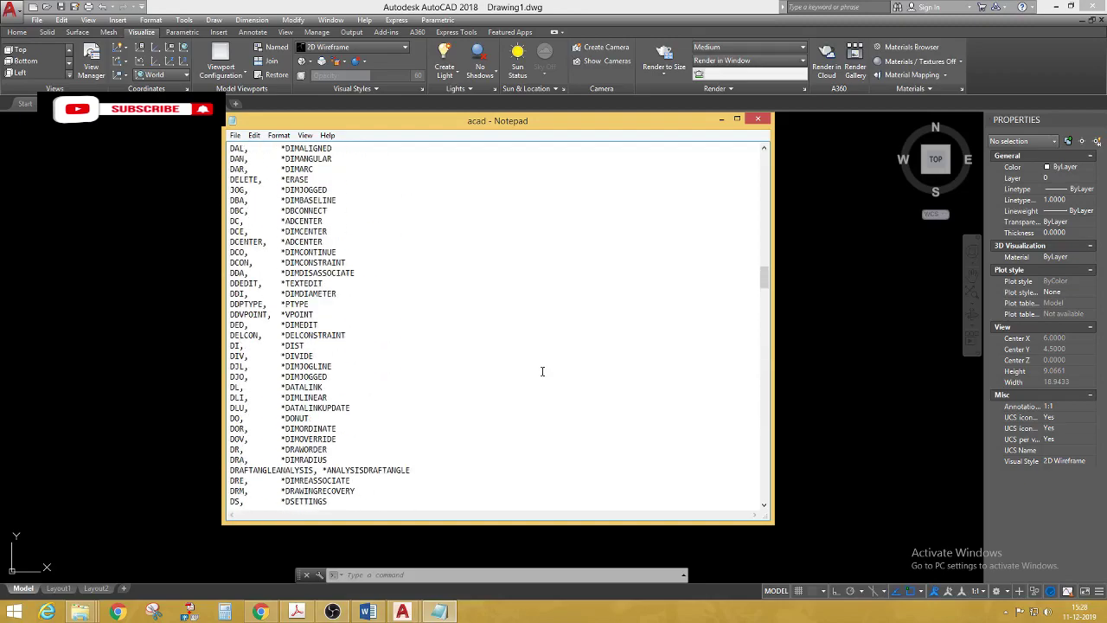
{"action": "scroll", "coordinate": [543, 371], "scroll_direction": "up", "scroll_amount": 5}
{"action": "scroll", "coordinate": [541, 370], "scroll_direction": "up", "scroll_amount": 5}
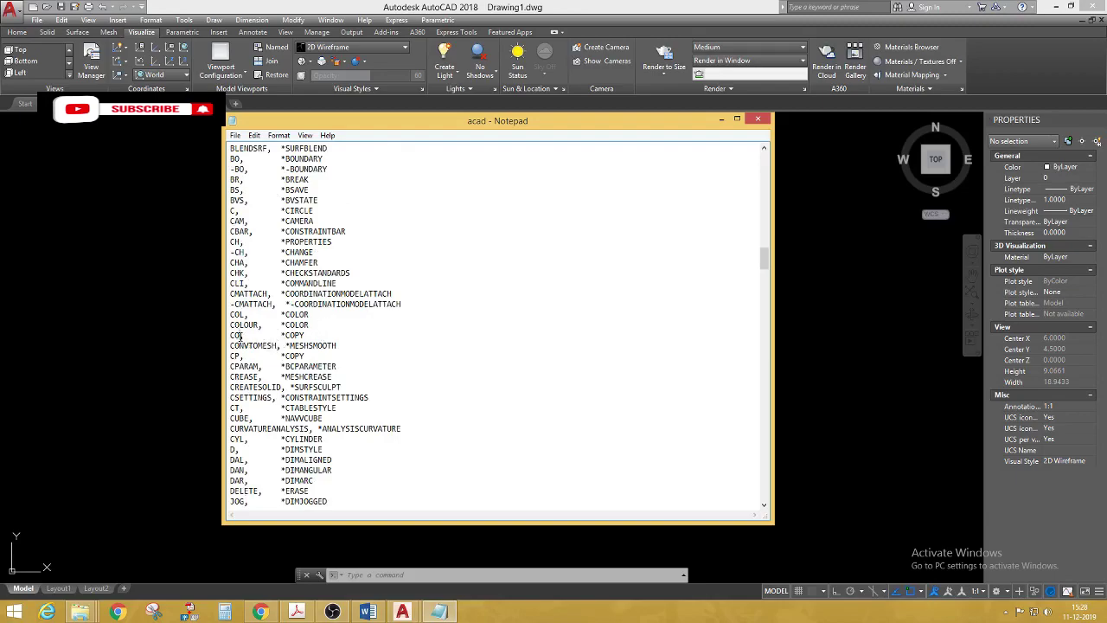
{"action": "left_click_drag", "start_coordinate": [241, 335], "coordinate": [230, 335]}
{"action": "left_click_drag", "start_coordinate": [281, 334], "coordinate": [307, 335]}
{"action": "key", "text": "ctrl+c"}
Step: Paste *COPY after '4,' and start the alias 5 entry on a new line
{"action": "left_click", "coordinate": [766, 299]}
{"action": "left_click_drag", "start_coordinate": [765, 281], "coordinate": [764, 488]}
{"action": "left_click", "coordinate": [343, 470]}
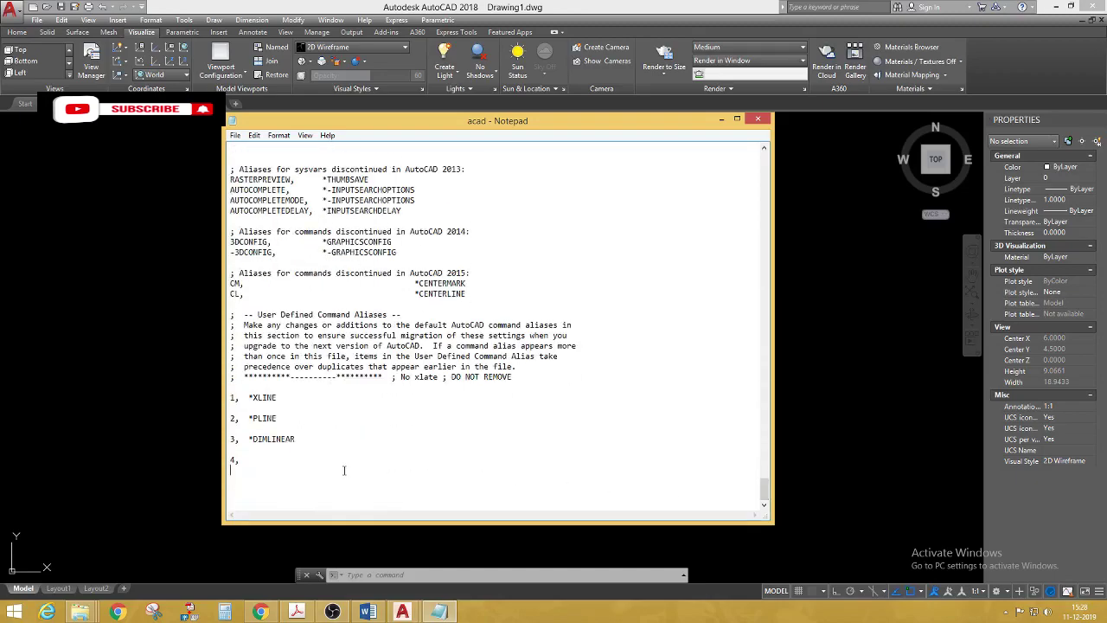
{"action": "key", "text": "ctrl+v"}
{"action": "key", "text": "Return"}
{"action": "type", "text": "5"}
Step: Find and select the *DIMCONTINUE command name in the acad.pgp alias list
{"action": "scroll", "coordinate": [549, 456], "scroll_direction": "up", "scroll_amount": 3}
{"action": "scroll", "coordinate": [557, 448], "scroll_direction": "up", "scroll_amount": 1}
{"action": "scroll", "coordinate": [571, 445], "scroll_direction": "up", "scroll_amount": 3}
{"action": "scroll", "coordinate": [572, 437], "scroll_direction": "up", "scroll_amount": 1}
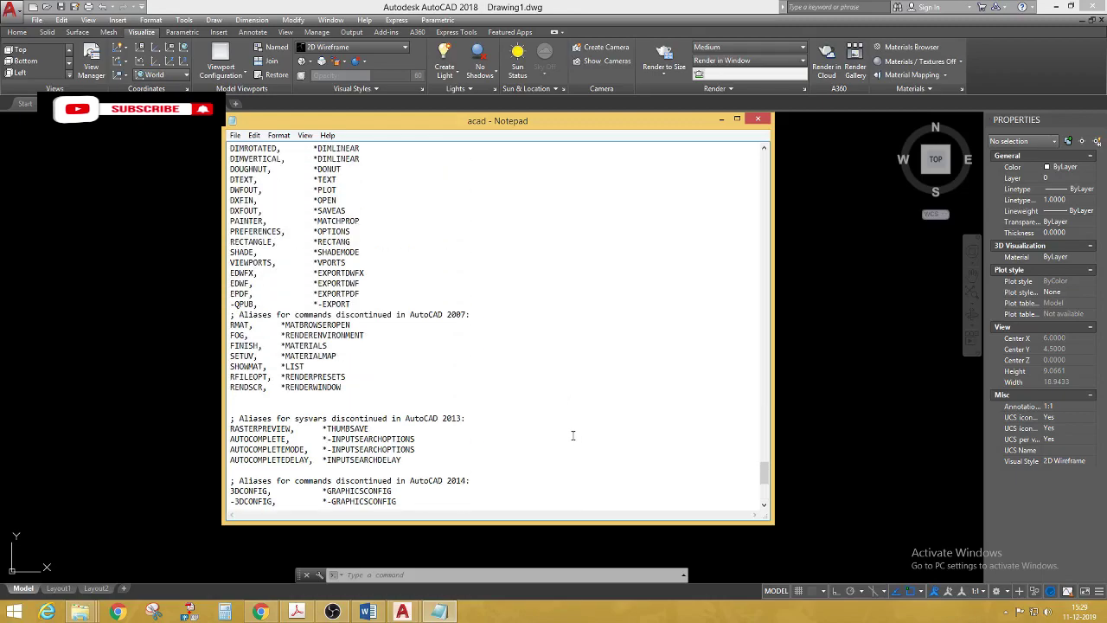
{"action": "scroll", "coordinate": [554, 398], "scroll_direction": "up", "scroll_amount": 4}
{"action": "scroll", "coordinate": [450, 369], "scroll_direction": "up", "scroll_amount": 2}
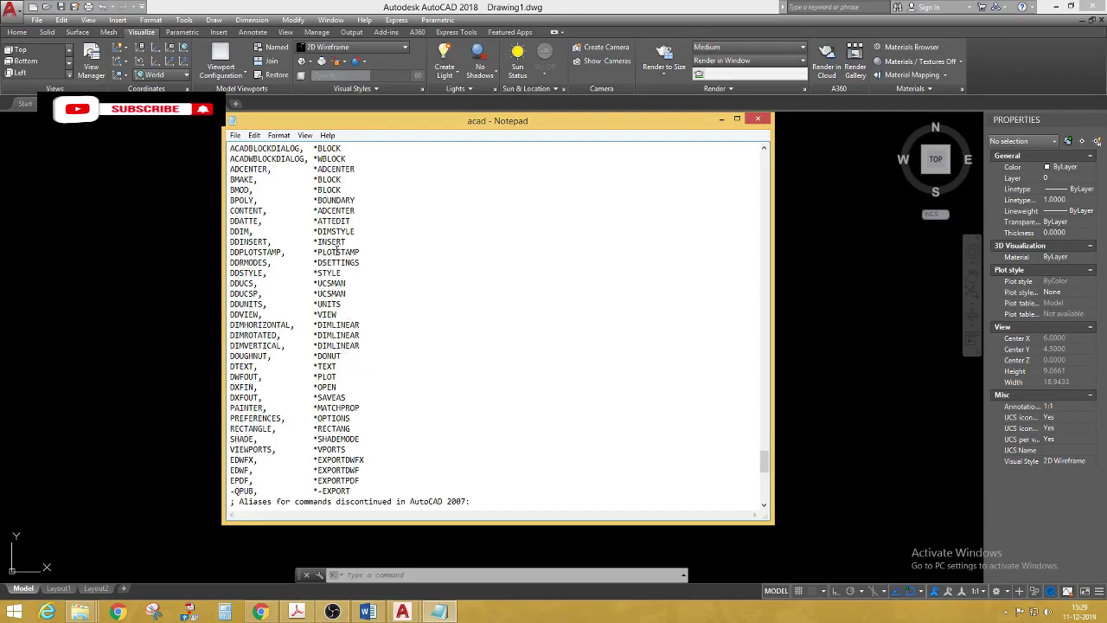
{"action": "scroll", "coordinate": [356, 313], "scroll_direction": "up", "scroll_amount": 1}
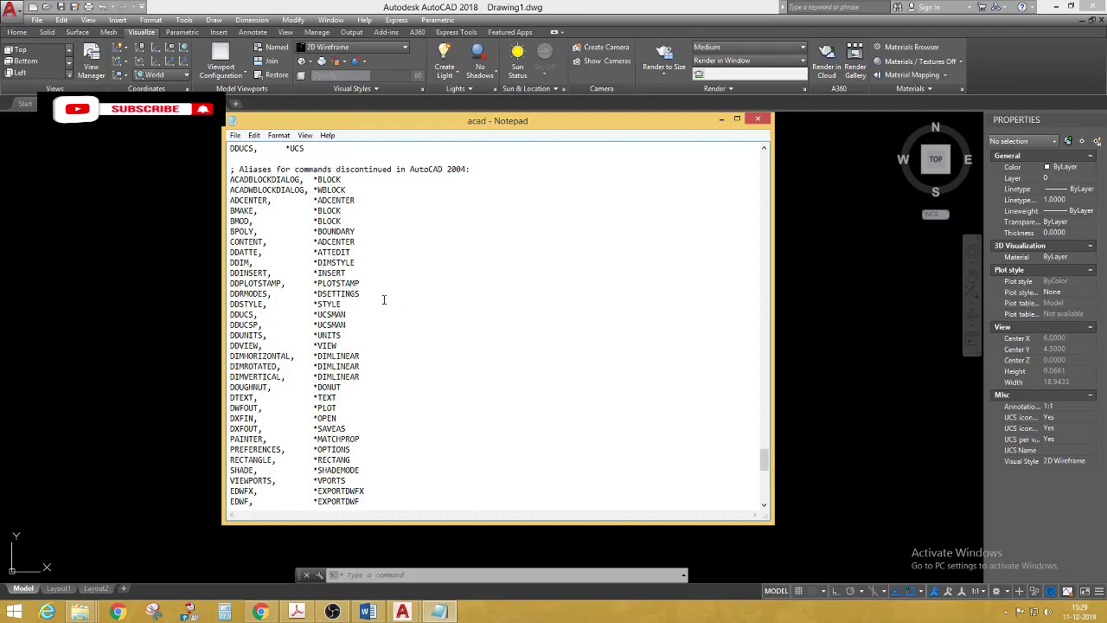
{"action": "scroll", "coordinate": [365, 315], "scroll_direction": "up", "scroll_amount": 3}
{"action": "scroll", "coordinate": [408, 298], "scroll_direction": "up", "scroll_amount": 2}
{"action": "scroll", "coordinate": [407, 294], "scroll_direction": "up", "scroll_amount": 6}
{"action": "scroll", "coordinate": [400, 292], "scroll_direction": "up", "scroll_amount": 1}
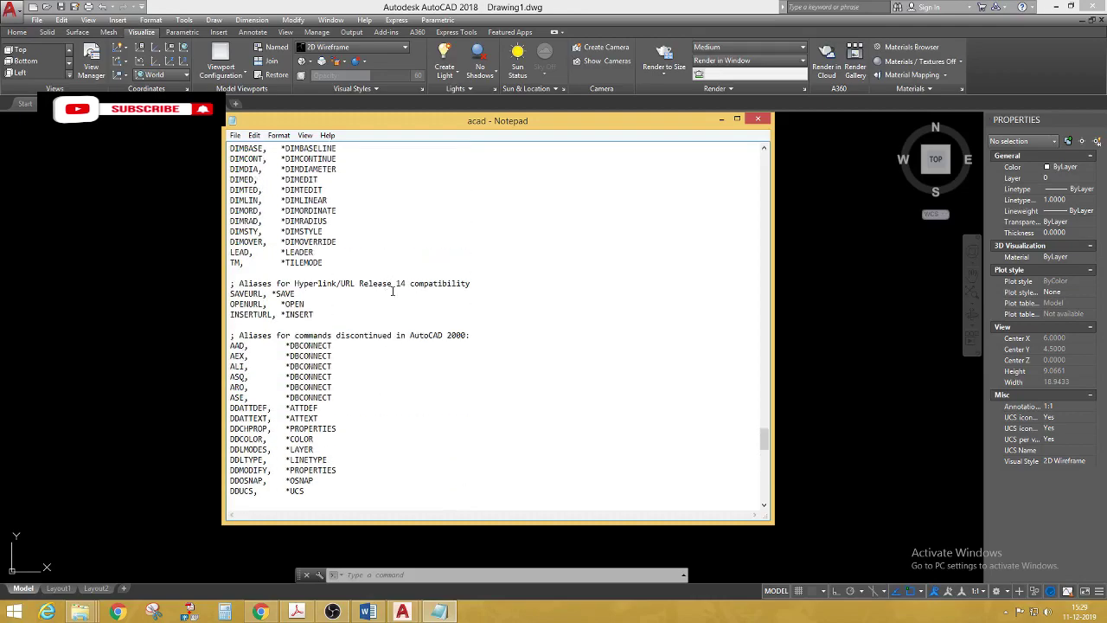
{"action": "scroll", "coordinate": [393, 289], "scroll_direction": "up", "scroll_amount": 1}
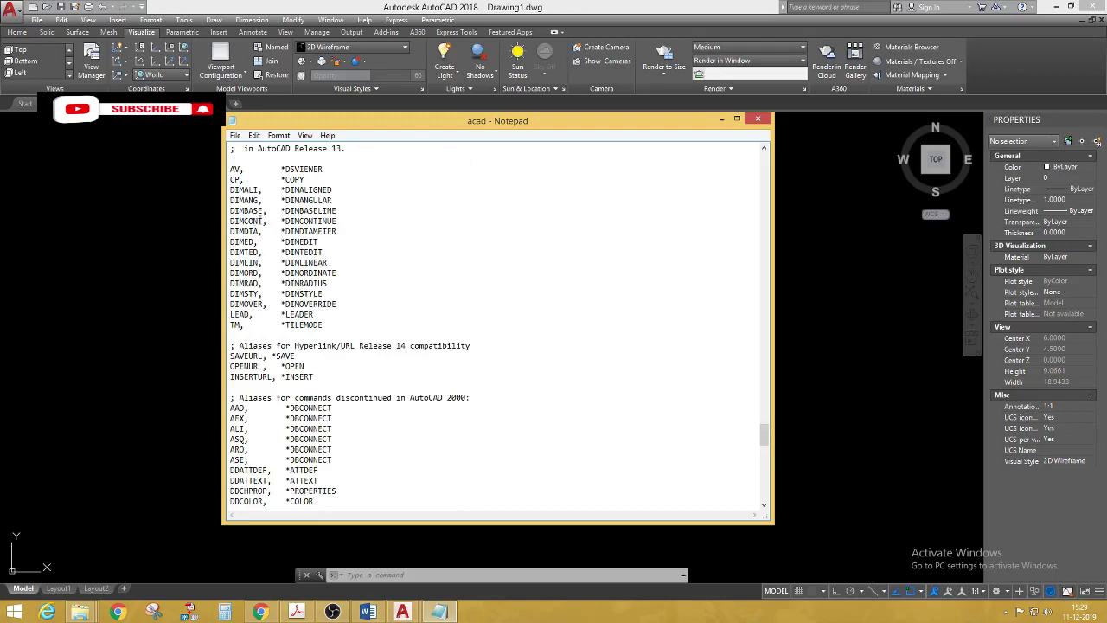
{"action": "left_click", "coordinate": [265, 222]}
{"action": "left_click_drag", "start_coordinate": [281, 221], "coordinate": [339, 223]}
{"action": "key", "text": "ctrl+c"}
Step: Paste *DIMCONTINUE after '5,' and start the alias 6 entry below it
{"action": "scroll", "coordinate": [416, 247], "scroll_direction": "down", "scroll_amount": 7}
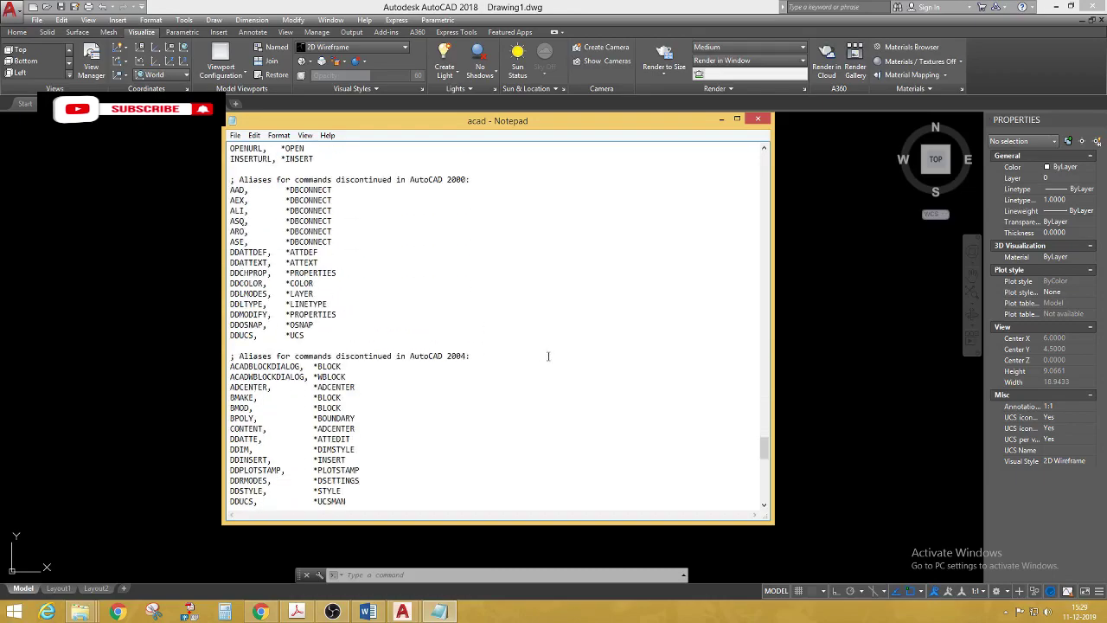
{"action": "scroll", "coordinate": [519, 381], "scroll_direction": "down", "scroll_amount": 10}
{"action": "scroll", "coordinate": [522, 388], "scroll_direction": "down", "scroll_amount": 8}
{"action": "left_click", "coordinate": [336, 459]}
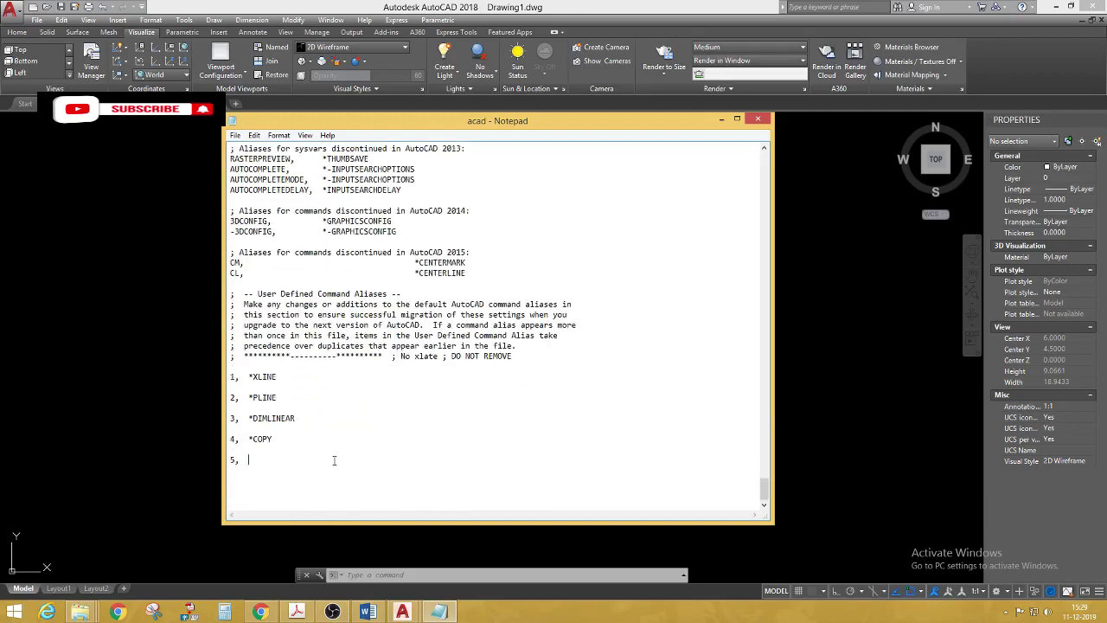
{"action": "key", "text": "ctrl+v"}
{"action": "type", "text": "6"}
Step: Find and select the *ROTATE command name in the acad.pgp alias list
{"action": "scroll", "coordinate": [553, 381], "scroll_direction": "up", "scroll_amount": 2}
{"action": "scroll", "coordinate": [546, 432], "scroll_direction": "up", "scroll_amount": 6}
{"action": "scroll", "coordinate": [545, 433], "scroll_direction": "up", "scroll_amount": 1}
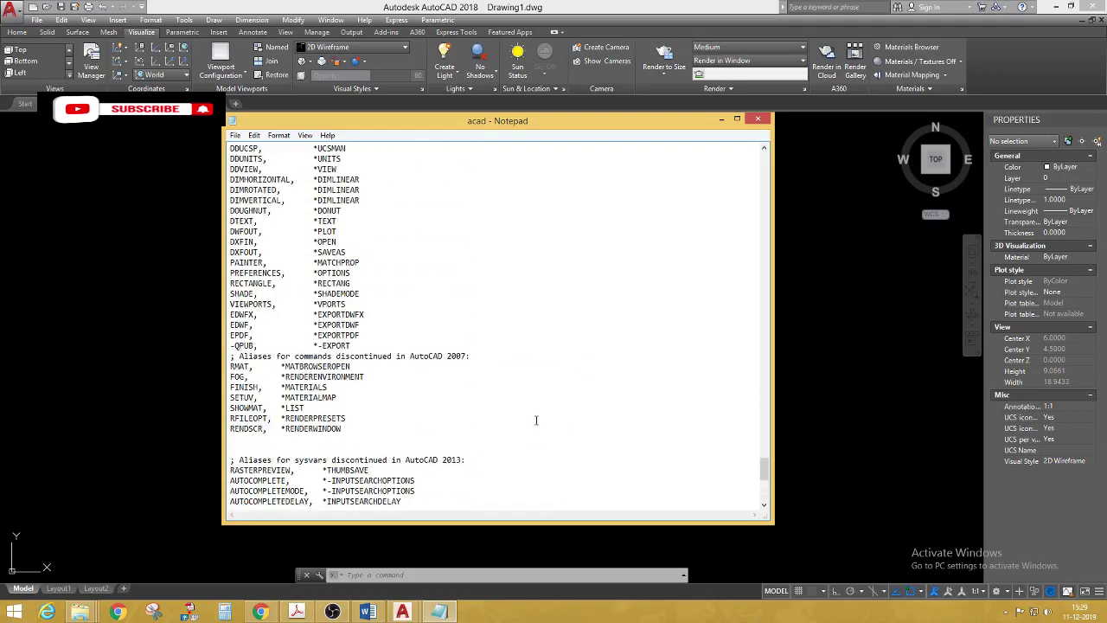
{"action": "scroll", "coordinate": [536, 424], "scroll_direction": "up", "scroll_amount": 4}
{"action": "scroll", "coordinate": [519, 420], "scroll_direction": "up", "scroll_amount": 3}
{"action": "scroll", "coordinate": [484, 416], "scroll_direction": "up", "scroll_amount": 4}
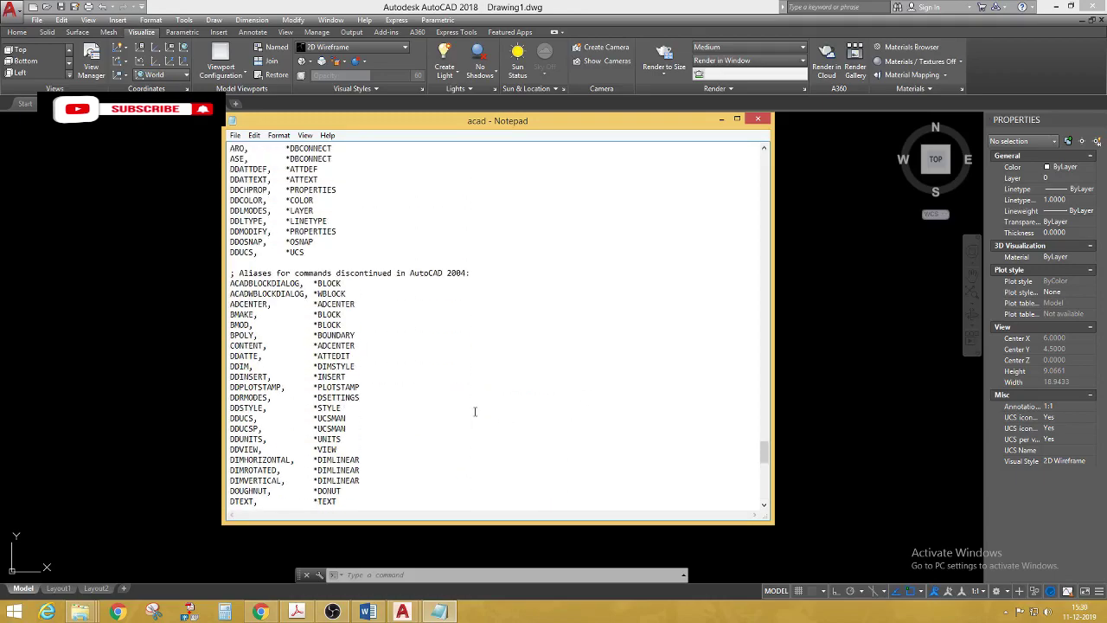
{"action": "scroll", "coordinate": [467, 398], "scroll_direction": "up", "scroll_amount": 1}
{"action": "scroll", "coordinate": [432, 372], "scroll_direction": "up", "scroll_amount": 1}
{"action": "scroll", "coordinate": [417, 361], "scroll_direction": "up", "scroll_amount": 6}
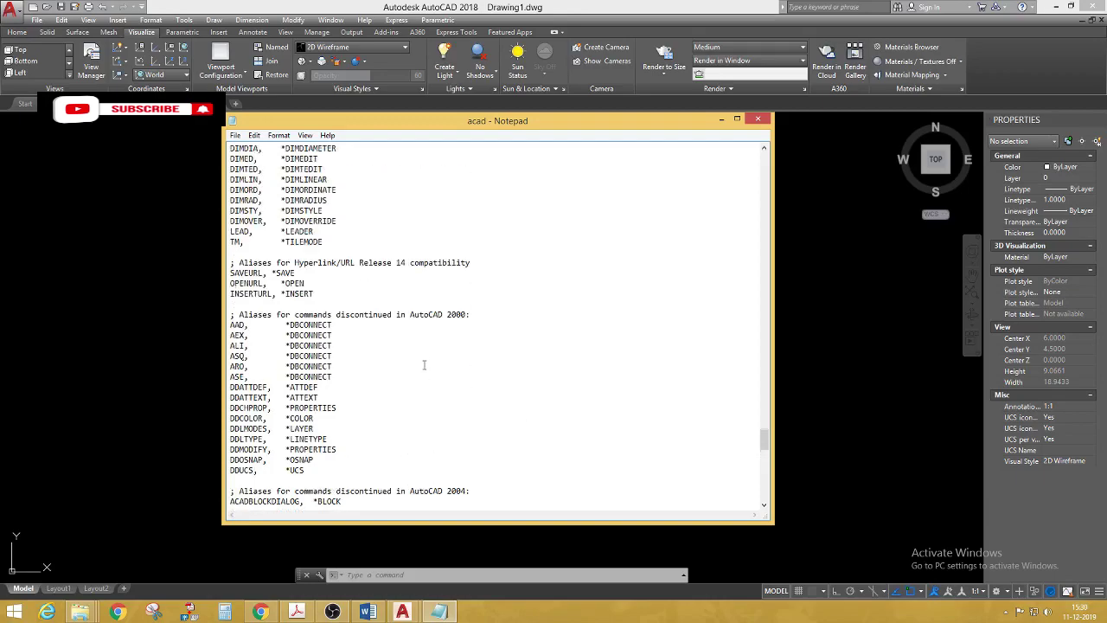
{"action": "scroll", "coordinate": [422, 361], "scroll_direction": "up", "scroll_amount": 2}
{"action": "scroll", "coordinate": [425, 361], "scroll_direction": "up", "scroll_amount": 2}
{"action": "scroll", "coordinate": [427, 357], "scroll_direction": "up", "scroll_amount": 4}
{"action": "scroll", "coordinate": [437, 363], "scroll_direction": "up", "scroll_amount": 5}
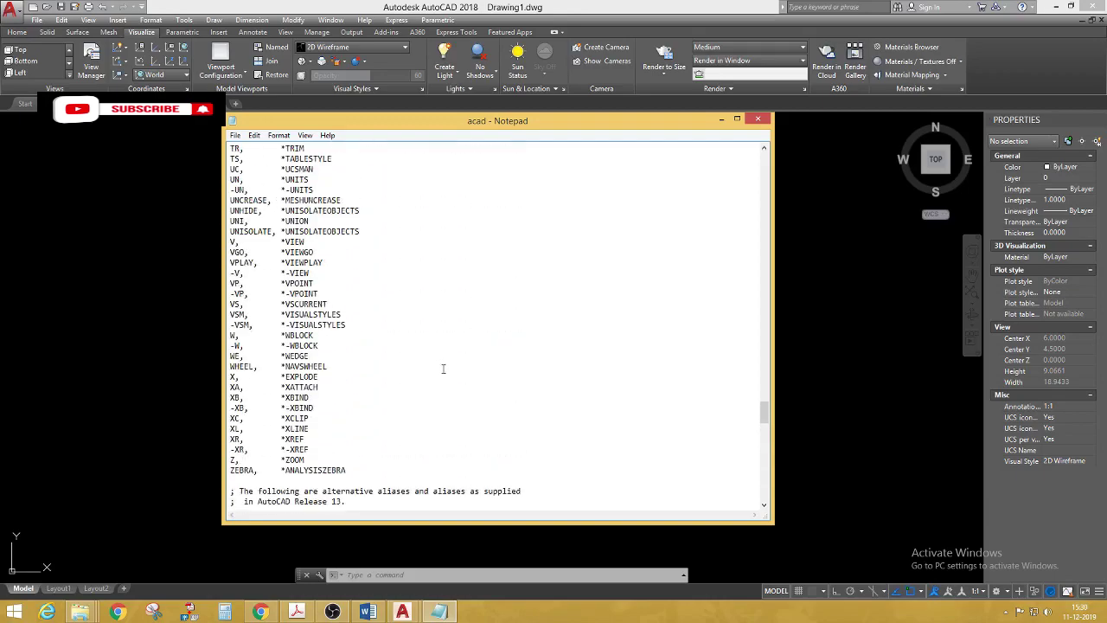
{"action": "scroll", "coordinate": [444, 368], "scroll_direction": "up", "scroll_amount": 3}
{"action": "scroll", "coordinate": [439, 359], "scroll_direction": "up", "scroll_amount": 3}
{"action": "scroll", "coordinate": [435, 364], "scroll_direction": "up", "scroll_amount": 1}
{"action": "scroll", "coordinate": [436, 367], "scroll_direction": "up", "scroll_amount": 4}
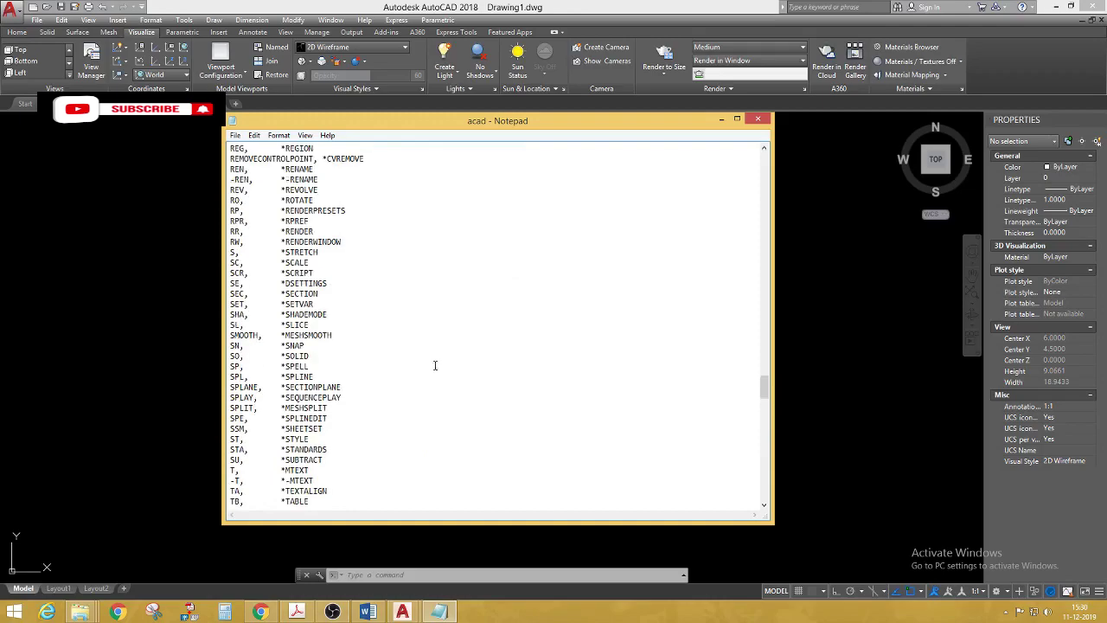
{"action": "scroll", "coordinate": [432, 363], "scroll_direction": "up", "scroll_amount": 2}
{"action": "scroll", "coordinate": [431, 359], "scroll_direction": "up", "scroll_amount": 3}
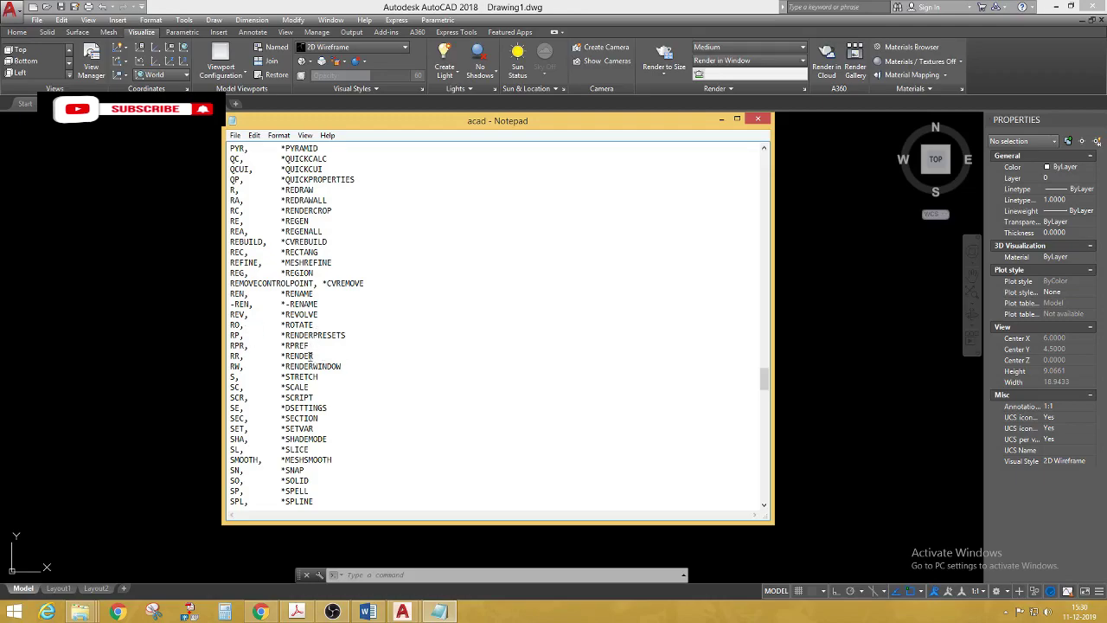
{"action": "left_click_drag", "start_coordinate": [314, 325], "coordinate": [276, 324]}
{"action": "key", "text": "ctrl+c"}
Step: Paste *ROTATE after '6,' and start the '7,' entry below it
{"action": "scroll", "coordinate": [563, 363], "scroll_direction": "down", "scroll_amount": 10}
{"action": "scroll", "coordinate": [554, 393], "scroll_direction": "down", "scroll_amount": 10}
{"action": "scroll", "coordinate": [536, 393], "scroll_direction": "down", "scroll_amount": 10}
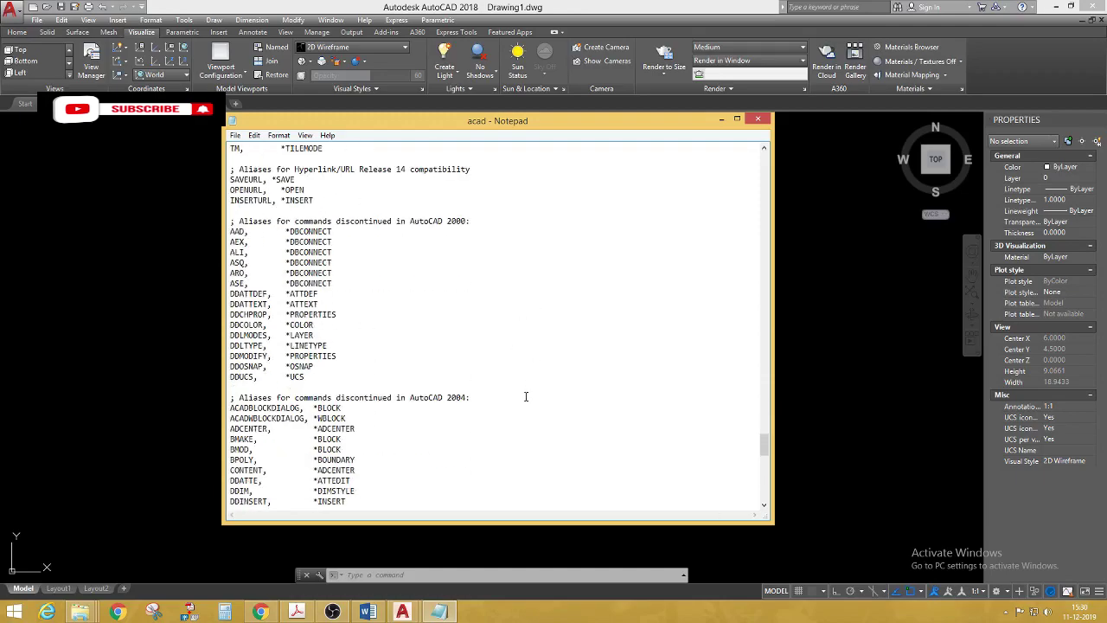
{"action": "scroll", "coordinate": [523, 398], "scroll_direction": "down", "scroll_amount": 10}
{"action": "scroll", "coordinate": [519, 400], "scroll_direction": "down", "scroll_amount": 9}
{"action": "left_click", "coordinate": [356, 465]}
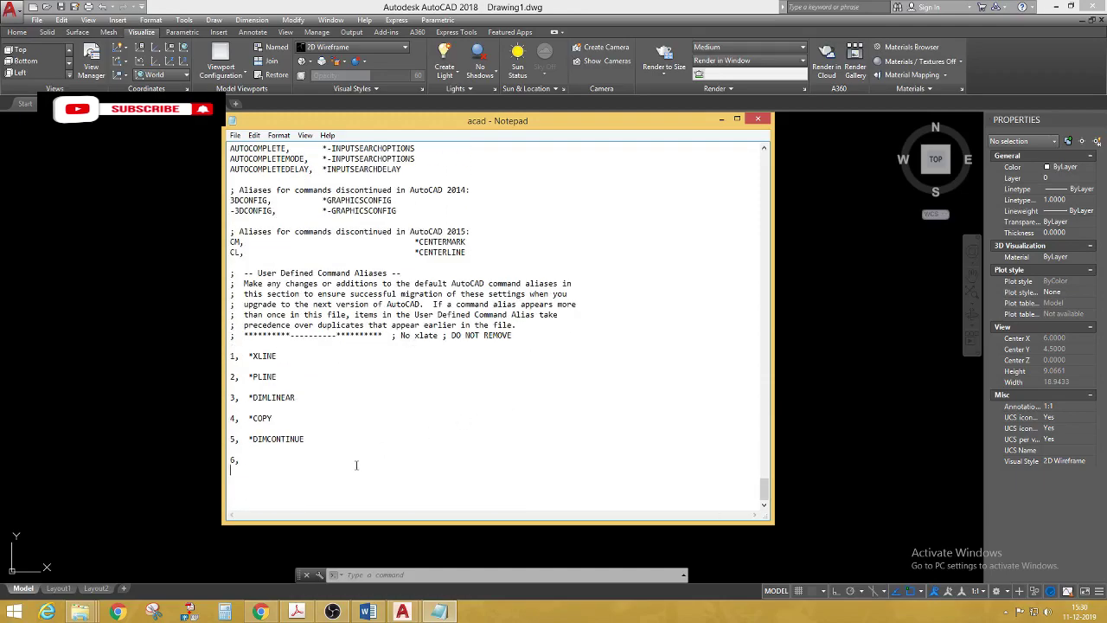
{"action": "key", "text": "ctrl+v"}
{"action": "type", "text": "7"}
{"action": "type", "text": ","}
Step: Select *MIRROR on the MI line of the acad.pgp alias list
{"action": "scroll", "coordinate": [699, 309], "scroll_direction": "up", "scroll_amount": 2}
{"action": "scroll", "coordinate": [648, 378], "scroll_direction": "up", "scroll_amount": 10}
{"action": "scroll", "coordinate": [646, 381], "scroll_direction": "up", "scroll_amount": 10}
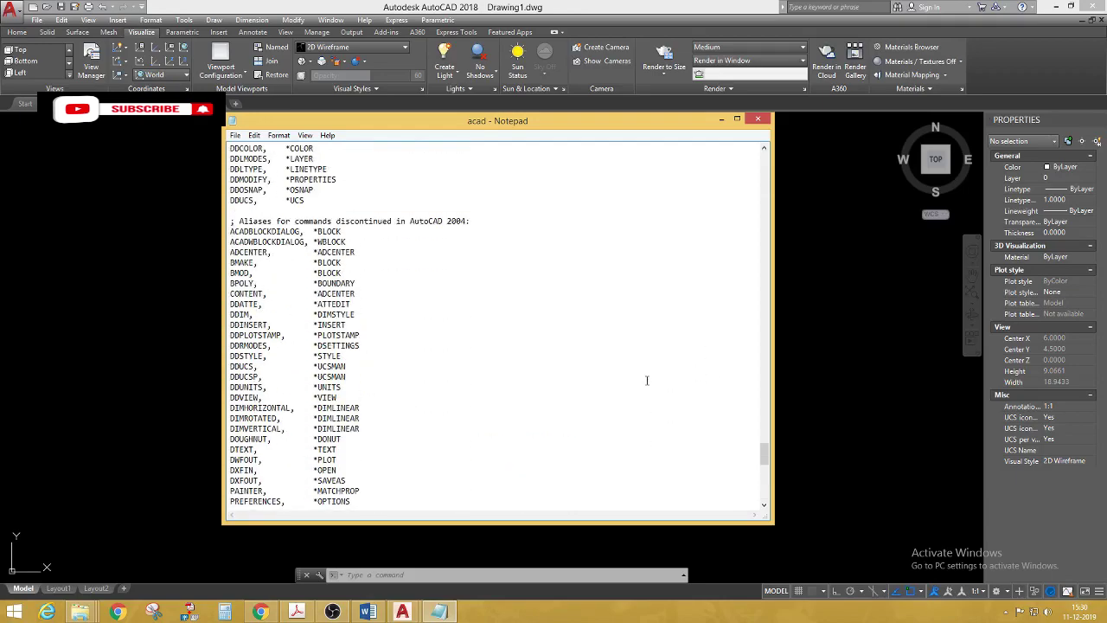
{"action": "scroll", "coordinate": [640, 384], "scroll_direction": "up", "scroll_amount": 9}
{"action": "scroll", "coordinate": [644, 398], "scroll_direction": "up", "scroll_amount": 7}
{"action": "scroll", "coordinate": [644, 406], "scroll_direction": "up", "scroll_amount": 4}
{"action": "scroll", "coordinate": [605, 406], "scroll_direction": "up", "scroll_amount": 6}
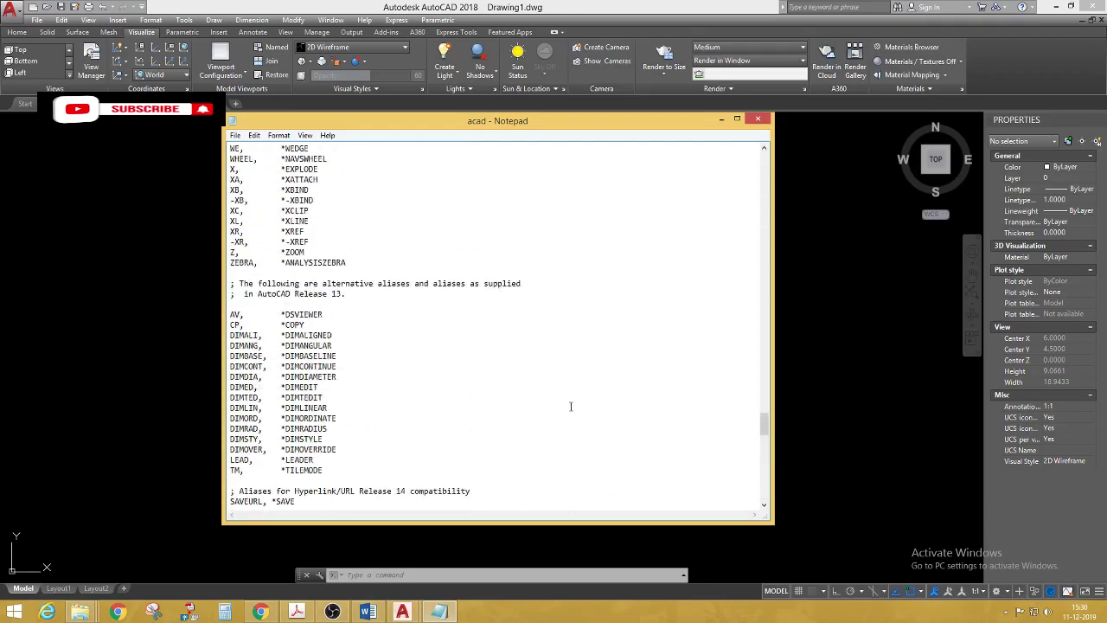
{"action": "scroll", "coordinate": [571, 406], "scroll_direction": "up", "scroll_amount": 6}
{"action": "scroll", "coordinate": [554, 415], "scroll_direction": "up", "scroll_amount": 6}
{"action": "scroll", "coordinate": [533, 424], "scroll_direction": "up", "scroll_amount": 5}
{"action": "scroll", "coordinate": [519, 432], "scroll_direction": "up", "scroll_amount": 5}
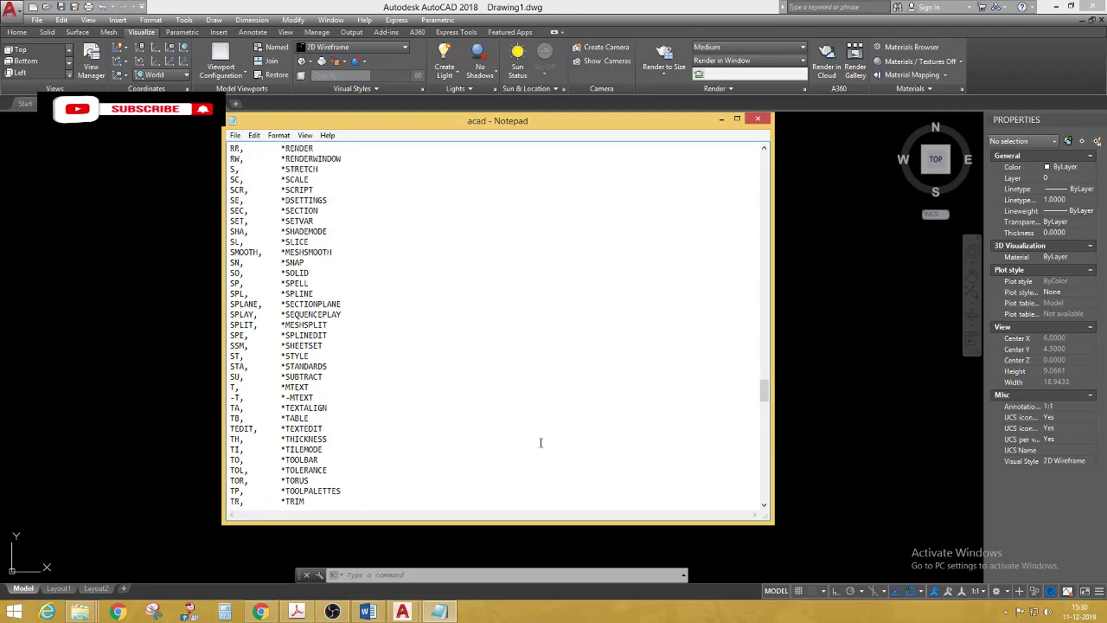
{"action": "scroll", "coordinate": [540, 443], "scroll_direction": "up", "scroll_amount": 3}
{"action": "scroll", "coordinate": [562, 418], "scroll_direction": "up", "scroll_amount": 3}
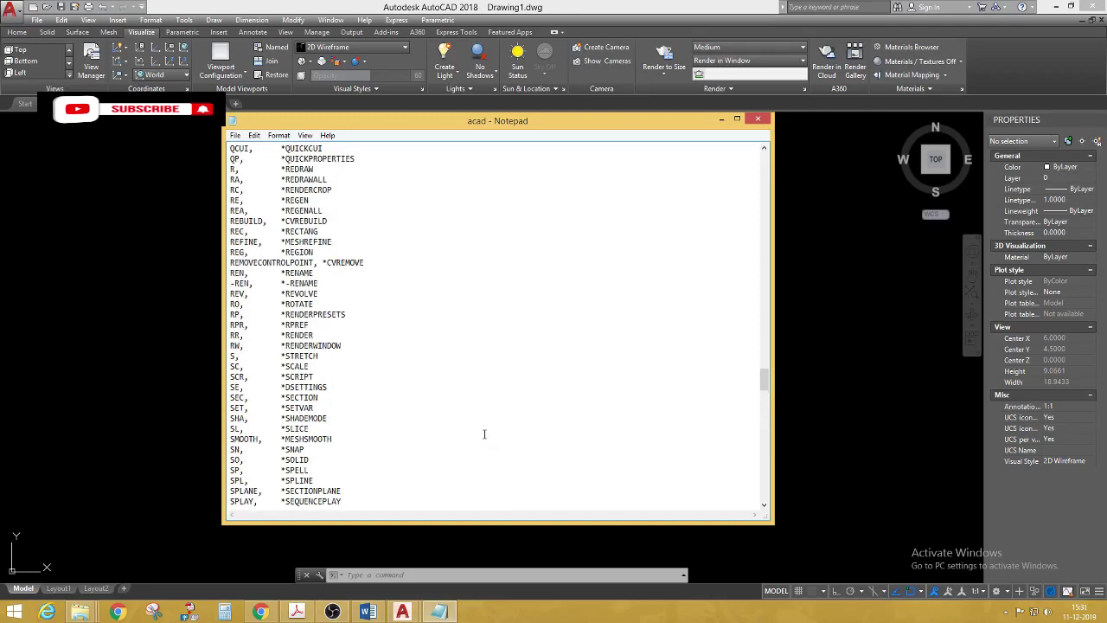
{"action": "scroll", "coordinate": [457, 427], "scroll_direction": "up", "scroll_amount": 2}
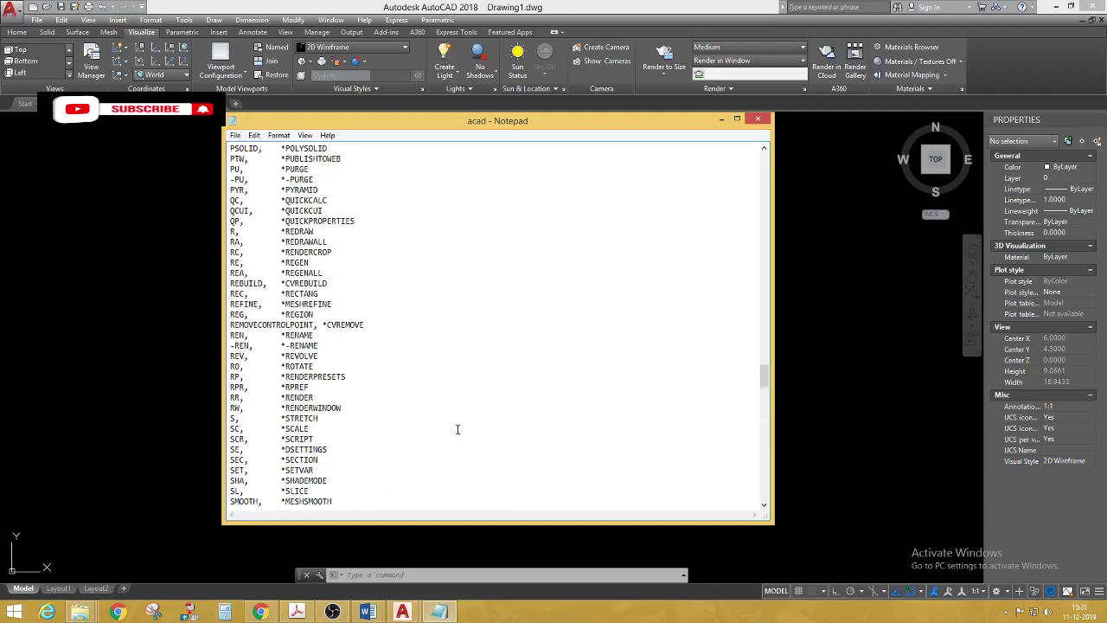
{"action": "scroll", "coordinate": [499, 462], "scroll_direction": "up", "scroll_amount": 4}
{"action": "scroll", "coordinate": [498, 462], "scroll_direction": "up", "scroll_amount": 4}
{"action": "scroll", "coordinate": [498, 462], "scroll_direction": "up", "scroll_amount": 2}
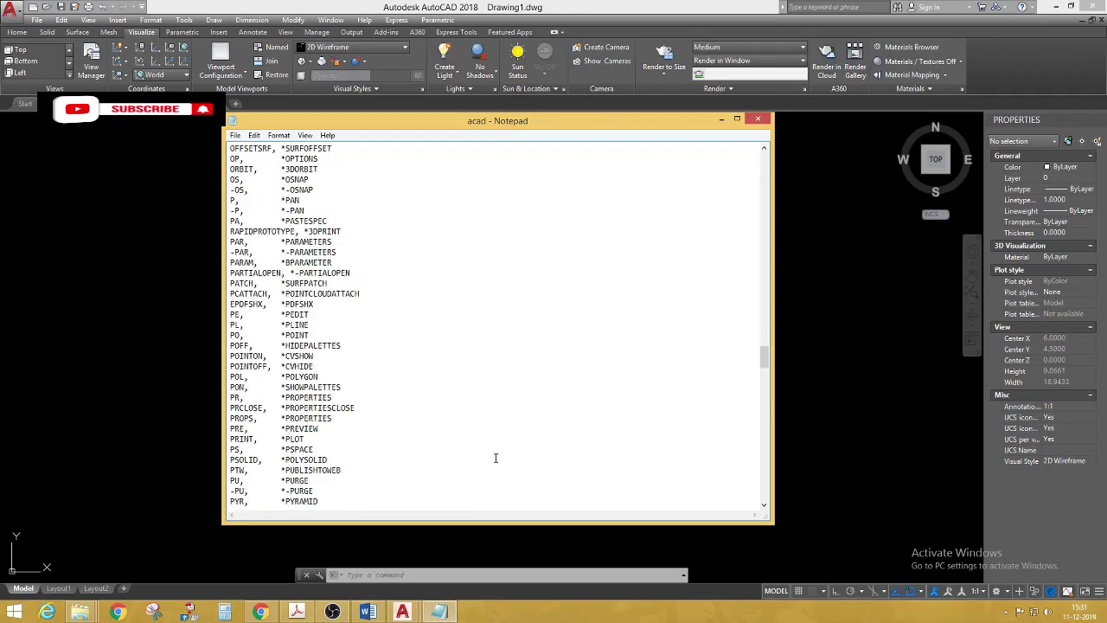
{"action": "scroll", "coordinate": [497, 454], "scroll_direction": "up", "scroll_amount": 3}
{"action": "scroll", "coordinate": [496, 441], "scroll_direction": "up", "scroll_amount": 2}
{"action": "scroll", "coordinate": [494, 424], "scroll_direction": "up", "scroll_amount": 2}
{"action": "scroll", "coordinate": [493, 424], "scroll_direction": "up", "scroll_amount": 2}
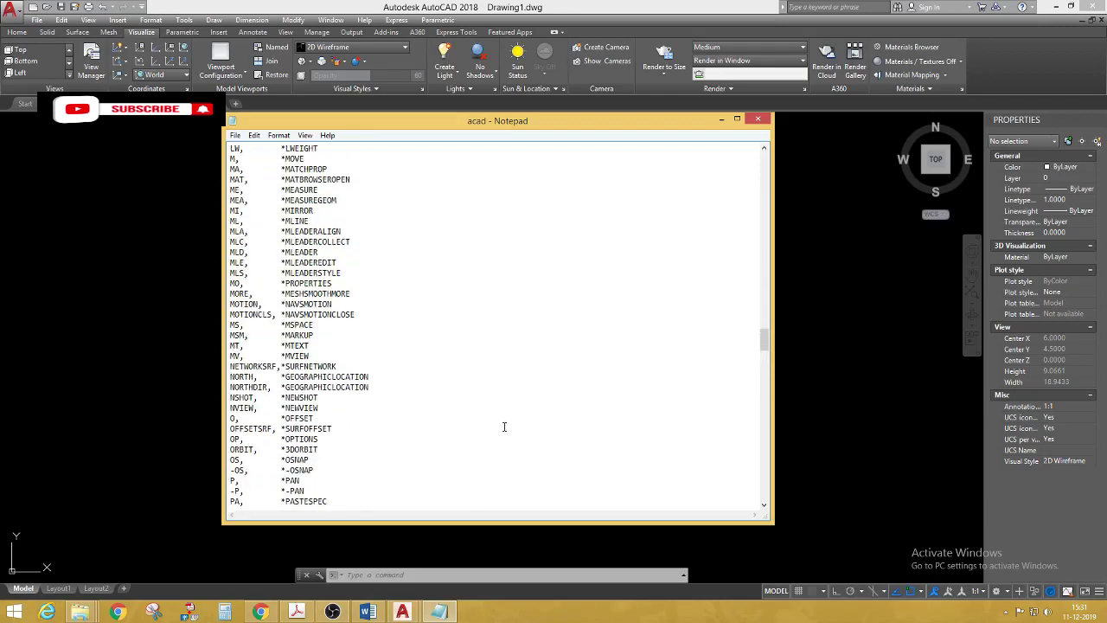
{"action": "scroll", "coordinate": [502, 426], "scroll_direction": "up", "scroll_amount": 2}
{"action": "scroll", "coordinate": [395, 260], "scroll_direction": "up", "scroll_amount": 3}
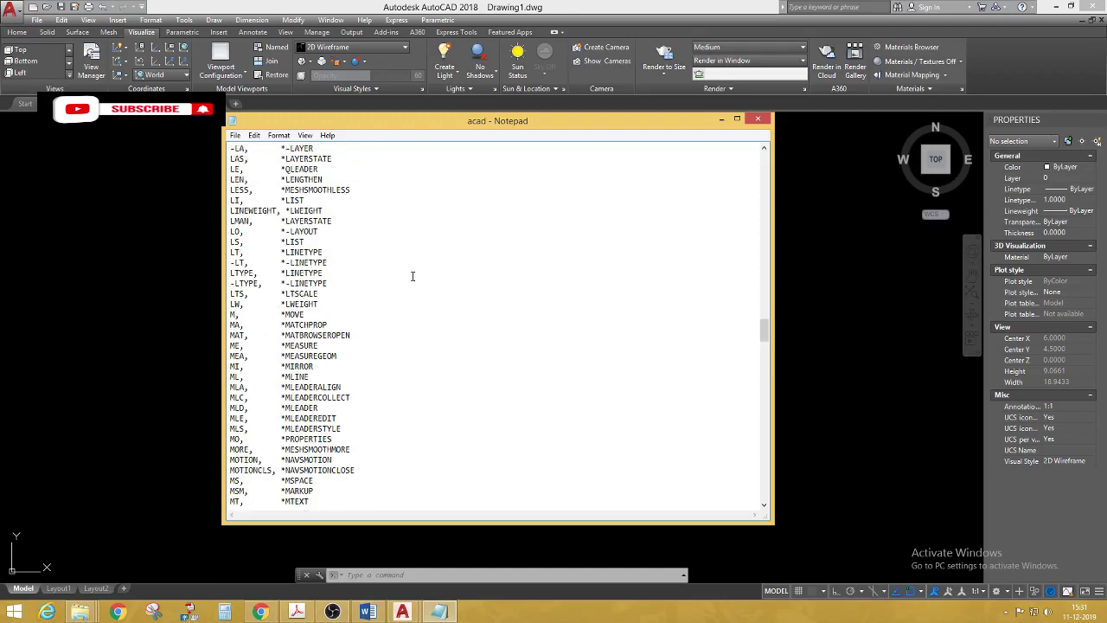
{"action": "scroll", "coordinate": [413, 274], "scroll_direction": "up", "scroll_amount": 1}
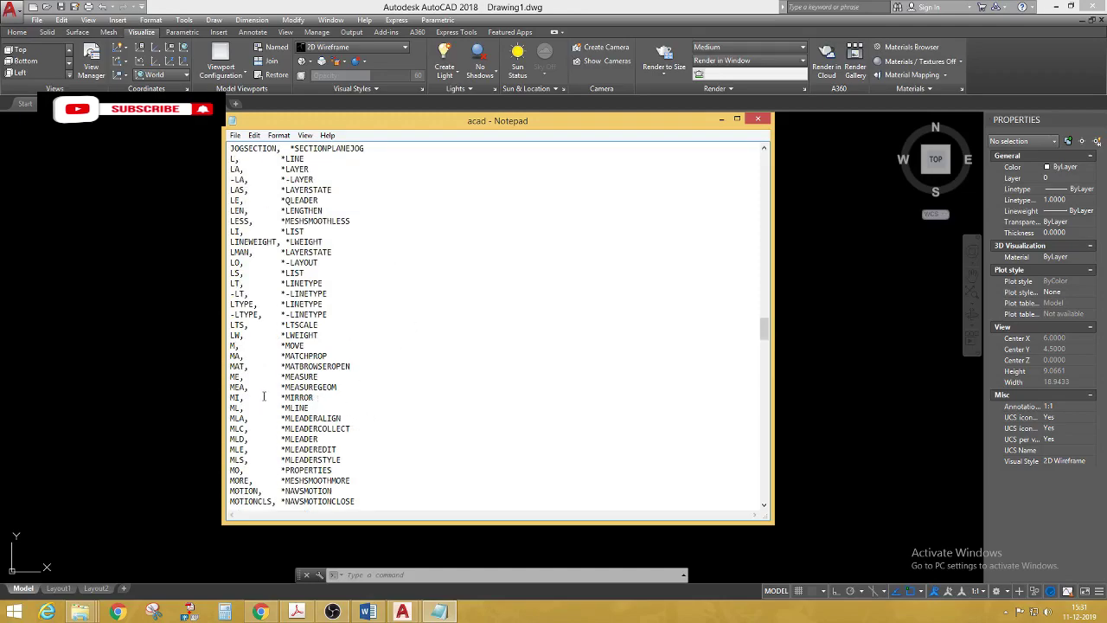
{"action": "left_click_drag", "start_coordinate": [283, 397], "coordinate": [280, 397]}
{"action": "scroll", "coordinate": [495, 302], "scroll_direction": "down", "scroll_amount": 15}
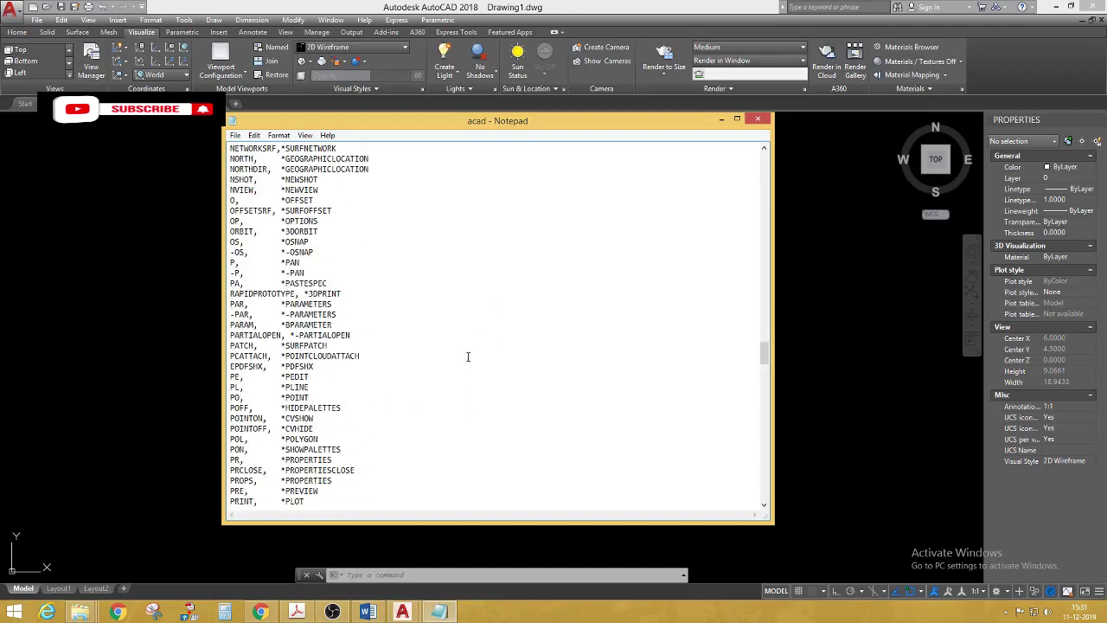
{"action": "scroll", "coordinate": [467, 356], "scroll_direction": "down", "scroll_amount": 15}
{"action": "scroll", "coordinate": [485, 381], "scroll_direction": "down", "scroll_amount": 15}
{"action": "scroll", "coordinate": [487, 415], "scroll_direction": "down", "scroll_amount": 15}
Step: Enter *MIRROR after '7,' and start an '8,' entry on the next line
{"action": "scroll", "coordinate": [460, 430], "scroll_direction": "down", "scroll_amount": 10}
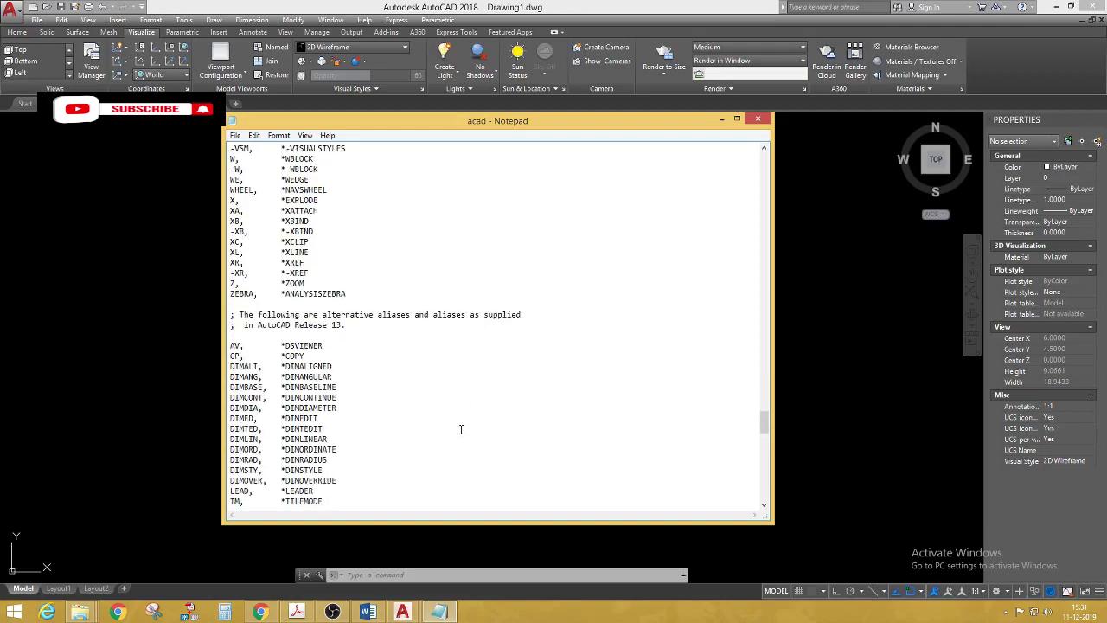
{"action": "scroll", "coordinate": [449, 425], "scroll_direction": "down", "scroll_amount": 10}
{"action": "scroll", "coordinate": [440, 425], "scroll_direction": "down", "scroll_amount": 10}
{"action": "scroll", "coordinate": [448, 418], "scroll_direction": "down", "scroll_amount": 10}
{"action": "scroll", "coordinate": [446, 422], "scroll_direction": "down", "scroll_amount": 10}
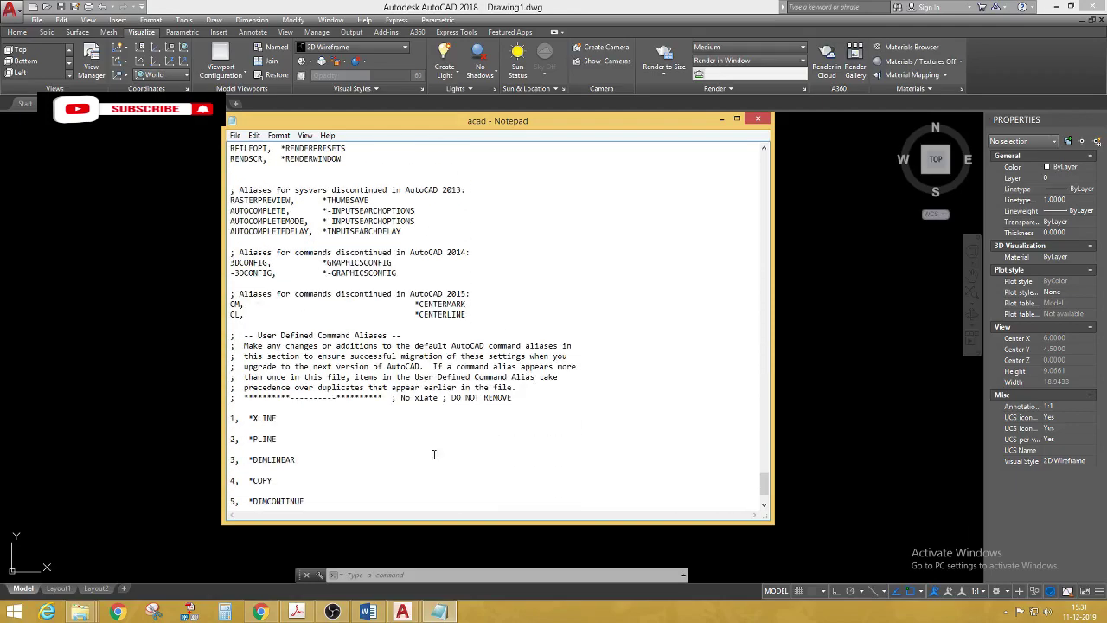
{"action": "scroll", "coordinate": [443, 428], "scroll_direction": "down", "scroll_amount": 2}
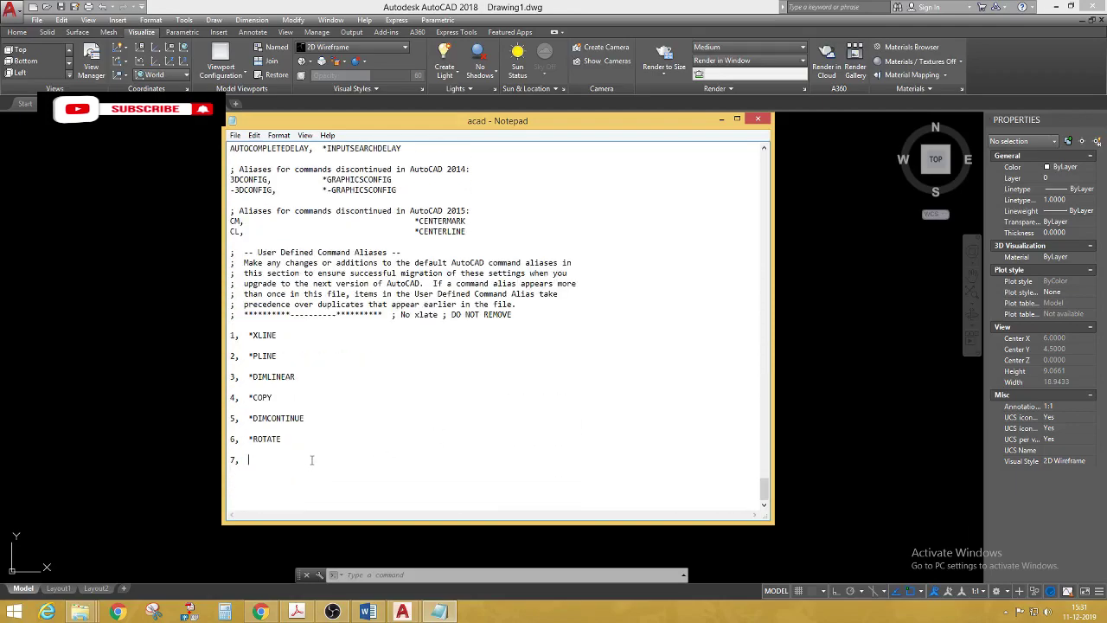
{"action": "type", "text": "*MIRROR"}
{"action": "key", "text": "Return"}
{"action": "type", "text": "8,"}
Step: Find the PU alias line in acad.pgp and copy the *PURGE command name
{"action": "scroll", "coordinate": [290, 459], "scroll_direction": "up", "scroll_amount": 2}
{"action": "scroll", "coordinate": [346, 458], "scroll_direction": "up", "scroll_amount": 7}
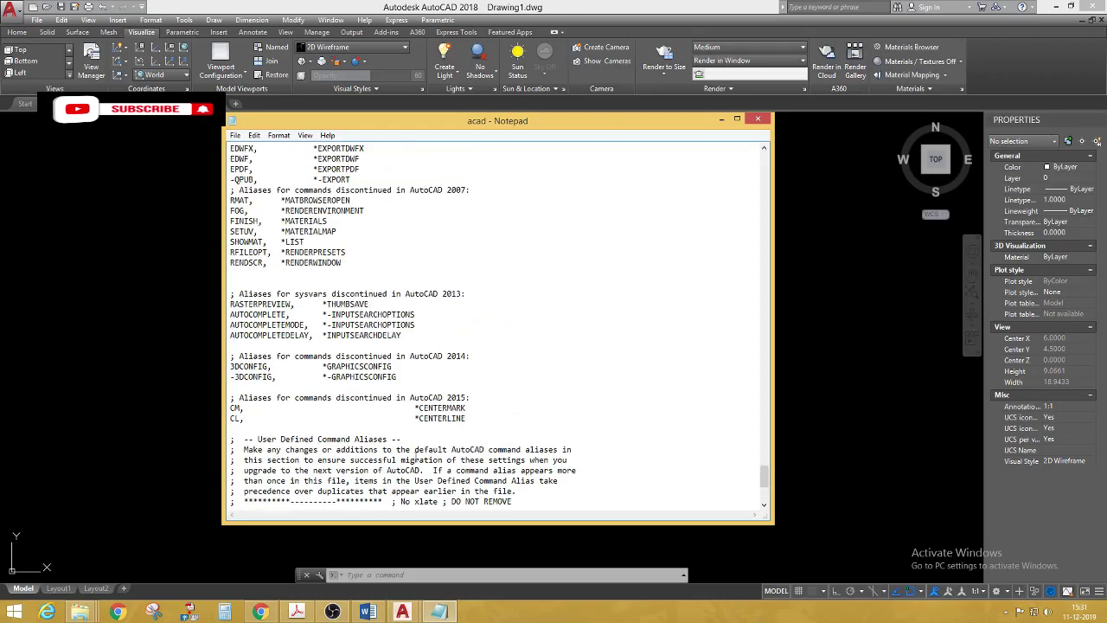
{"action": "scroll", "coordinate": [389, 456], "scroll_direction": "up", "scroll_amount": 2}
{"action": "scroll", "coordinate": [424, 456], "scroll_direction": "up", "scroll_amount": 1}
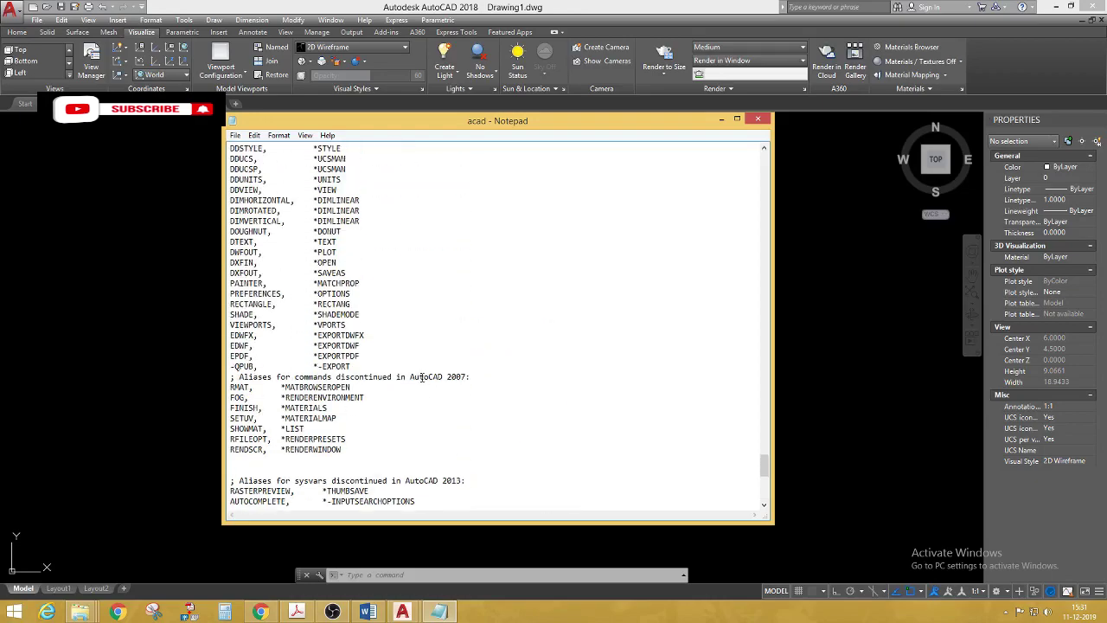
{"action": "scroll", "coordinate": [424, 374], "scroll_direction": "up", "scroll_amount": 2}
{"action": "scroll", "coordinate": [432, 377], "scroll_direction": "up", "scroll_amount": 1}
{"action": "scroll", "coordinate": [441, 378], "scroll_direction": "up", "scroll_amount": 1}
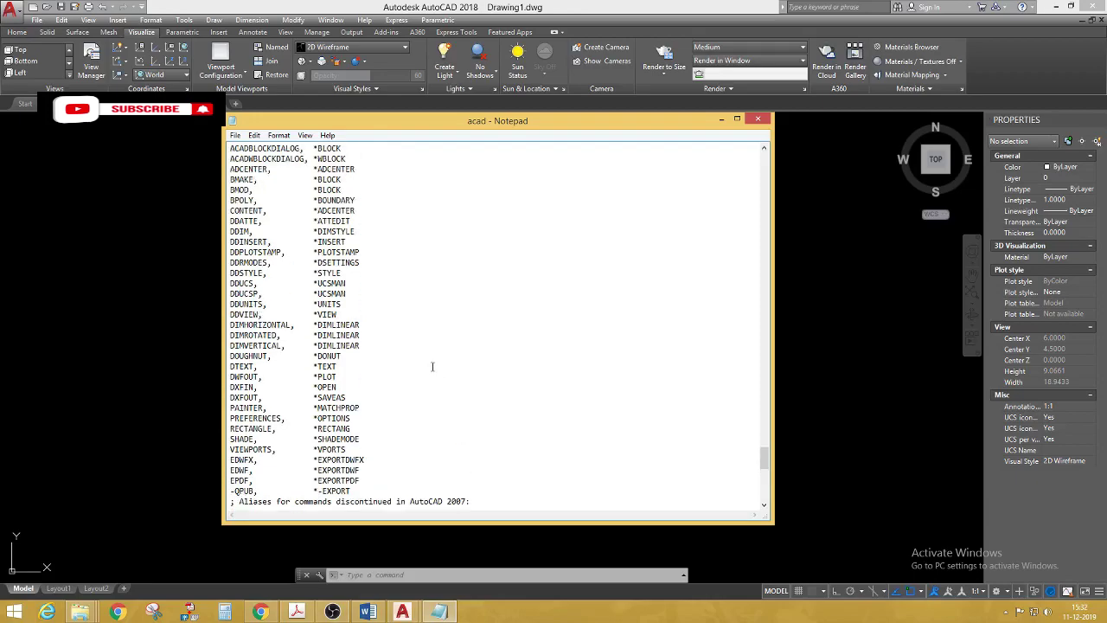
{"action": "scroll", "coordinate": [420, 361], "scroll_direction": "up", "scroll_amount": 2}
{"action": "scroll", "coordinate": [372, 352], "scroll_direction": "up", "scroll_amount": 5}
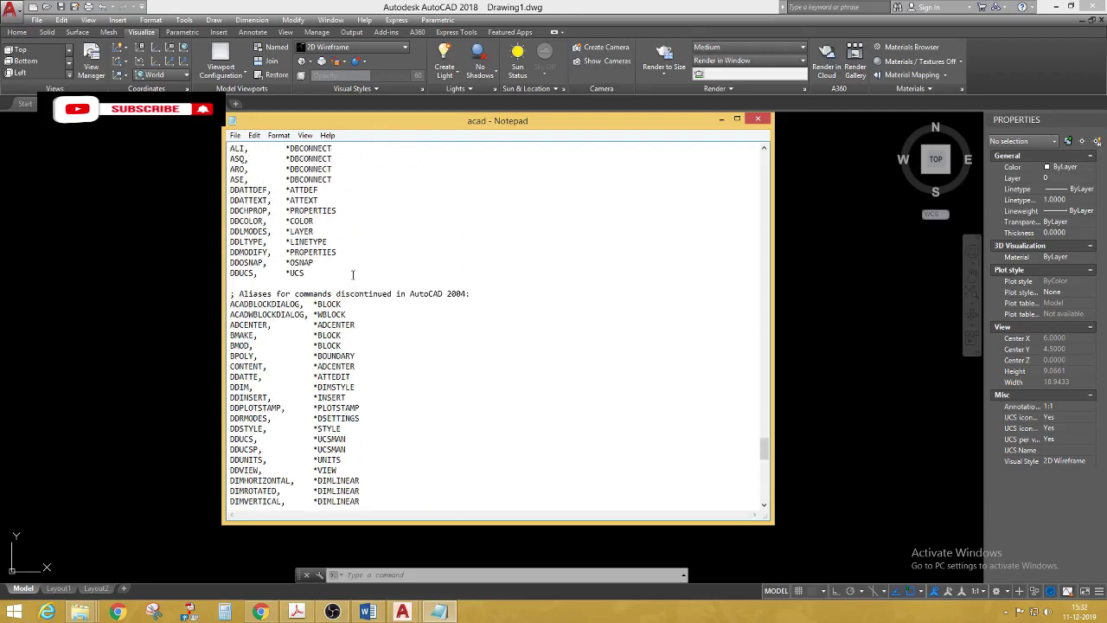
{"action": "scroll", "coordinate": [381, 346], "scroll_direction": "up", "scroll_amount": 4}
{"action": "scroll", "coordinate": [394, 333], "scroll_direction": "up", "scroll_amount": 6}
{"action": "scroll", "coordinate": [404, 323], "scroll_direction": "up", "scroll_amount": 3}
{"action": "scroll", "coordinate": [403, 324], "scroll_direction": "up", "scroll_amount": 1}
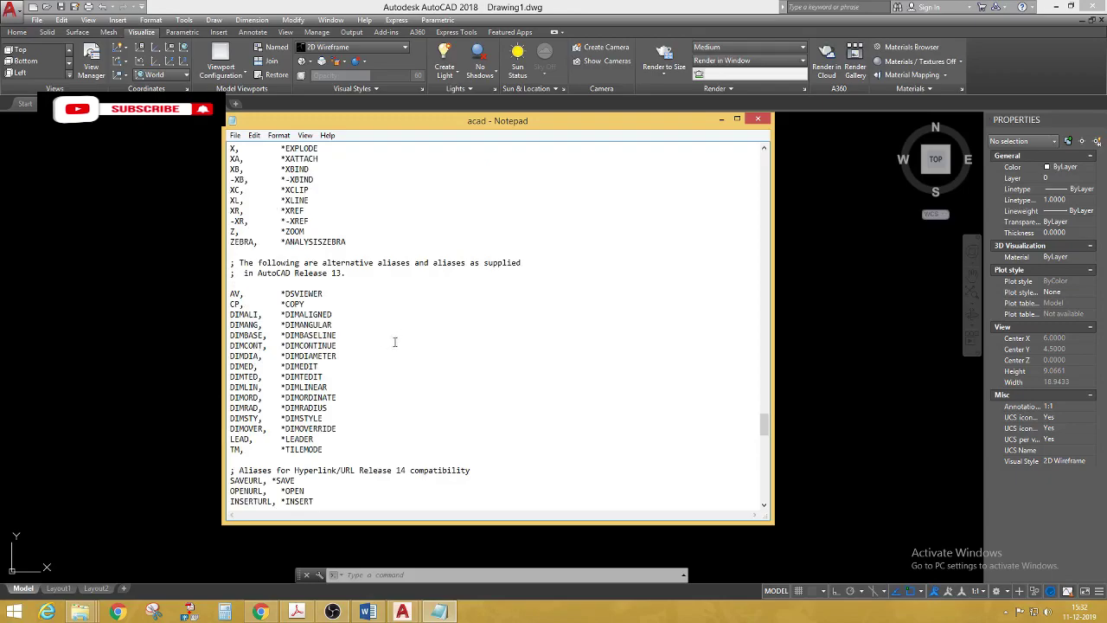
{"action": "scroll", "coordinate": [398, 327], "scroll_direction": "up", "scroll_amount": 1}
{"action": "scroll", "coordinate": [395, 329], "scroll_direction": "up", "scroll_amount": 3}
{"action": "scroll", "coordinate": [392, 329], "scroll_direction": "up", "scroll_amount": 2}
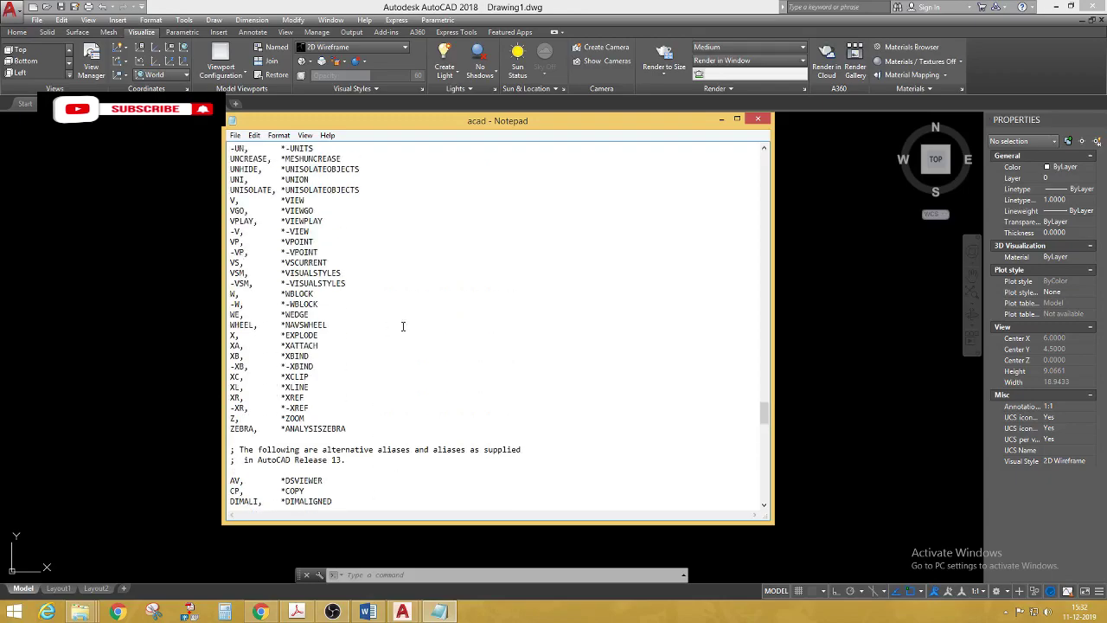
{"action": "scroll", "coordinate": [394, 327], "scroll_direction": "up", "scroll_amount": 1}
{"action": "scroll", "coordinate": [396, 318], "scroll_direction": "up", "scroll_amount": 2}
{"action": "scroll", "coordinate": [399, 307], "scroll_direction": "up", "scroll_amount": 2}
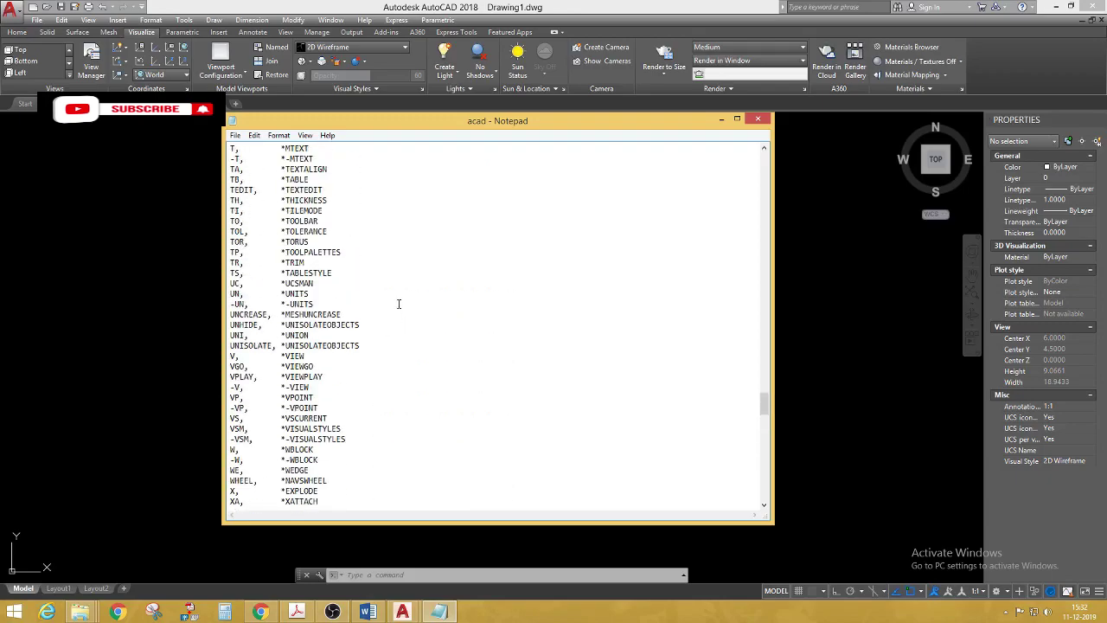
{"action": "scroll", "coordinate": [385, 307], "scroll_direction": "up", "scroll_amount": 3}
{"action": "scroll", "coordinate": [385, 305], "scroll_direction": "up", "scroll_amount": 1}
{"action": "scroll", "coordinate": [387, 306], "scroll_direction": "up", "scroll_amount": 4}
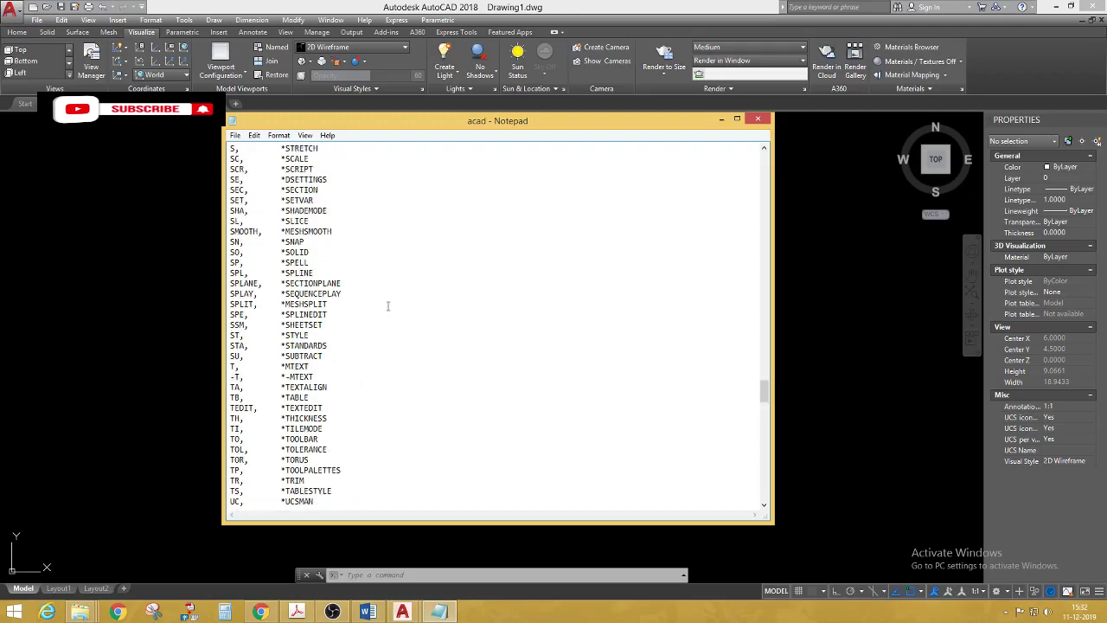
{"action": "scroll", "coordinate": [389, 307], "scroll_direction": "up", "scroll_amount": 2}
{"action": "scroll", "coordinate": [393, 305], "scroll_direction": "up", "scroll_amount": 2}
{"action": "scroll", "coordinate": [398, 304], "scroll_direction": "up", "scroll_amount": 2}
{"action": "scroll", "coordinate": [398, 304], "scroll_direction": "up", "scroll_amount": 3}
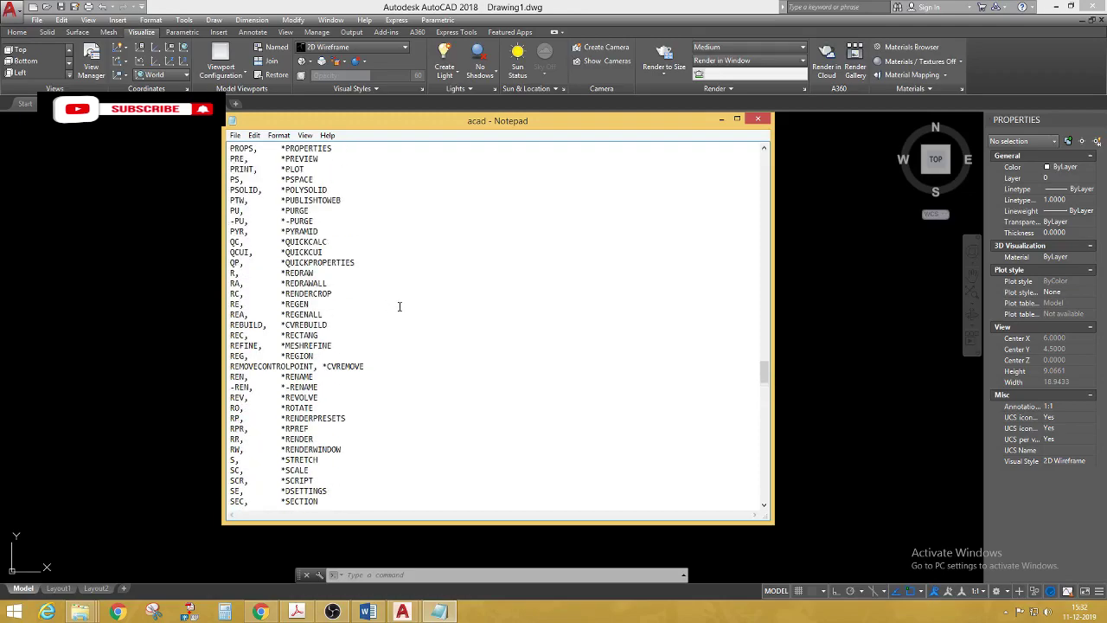
{"action": "scroll", "coordinate": [399, 302], "scroll_direction": "up", "scroll_amount": 2}
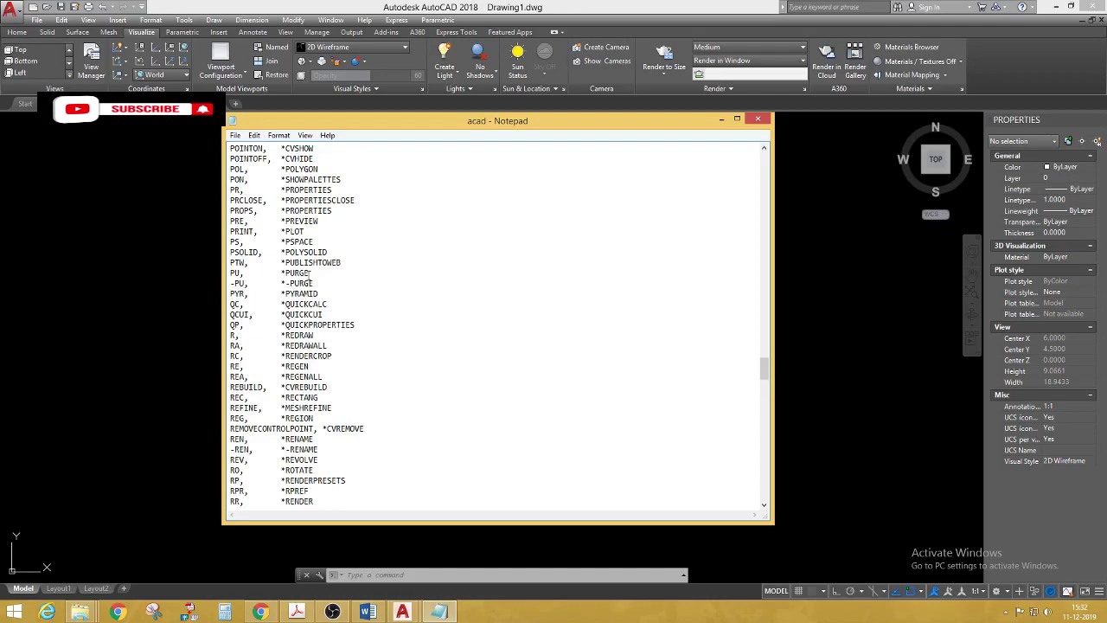
{"action": "left_click_drag", "start_coordinate": [316, 273], "coordinate": [282, 273]}
{"action": "key", "text": "ctrl+c"}
Step: Scroll back down to the unfinished '8,' entry at the end of the file
{"action": "scroll", "coordinate": [449, 314], "scroll_direction": "down", "scroll_amount": 10}
{"action": "scroll", "coordinate": [449, 370], "scroll_direction": "down", "scroll_amount": 10}
{"action": "scroll", "coordinate": [445, 346], "scroll_direction": "down", "scroll_amount": 10}
{"action": "scroll", "coordinate": [443, 346], "scroll_direction": "down", "scroll_amount": 7}
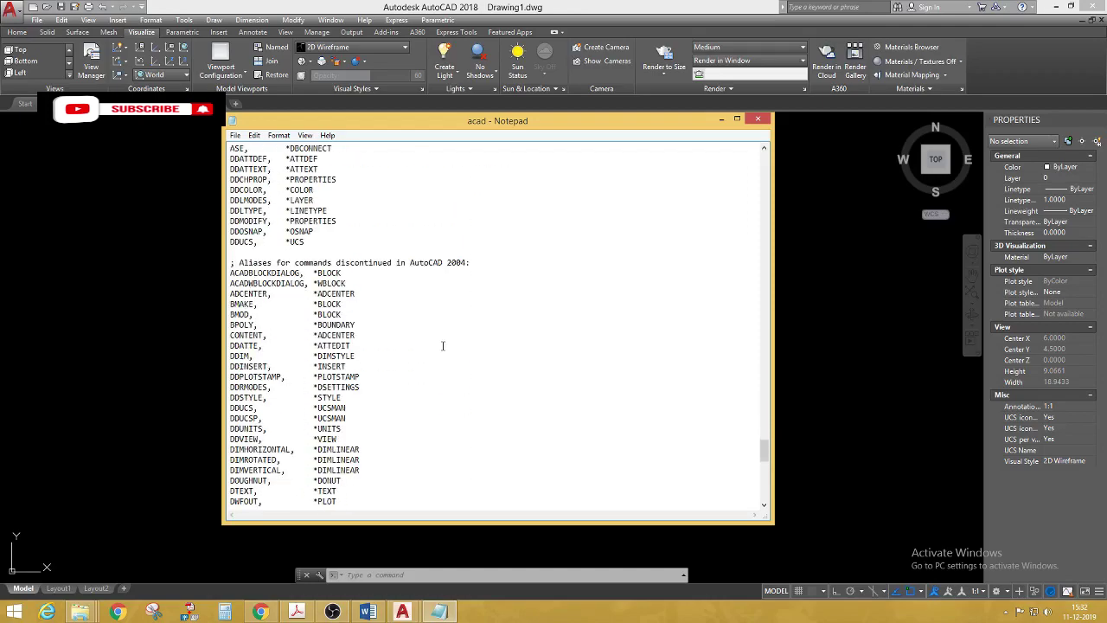
{"action": "scroll", "coordinate": [440, 346], "scroll_direction": "down", "scroll_amount": 5}
{"action": "scroll", "coordinate": [435, 364], "scroll_direction": "down", "scroll_amount": 5}
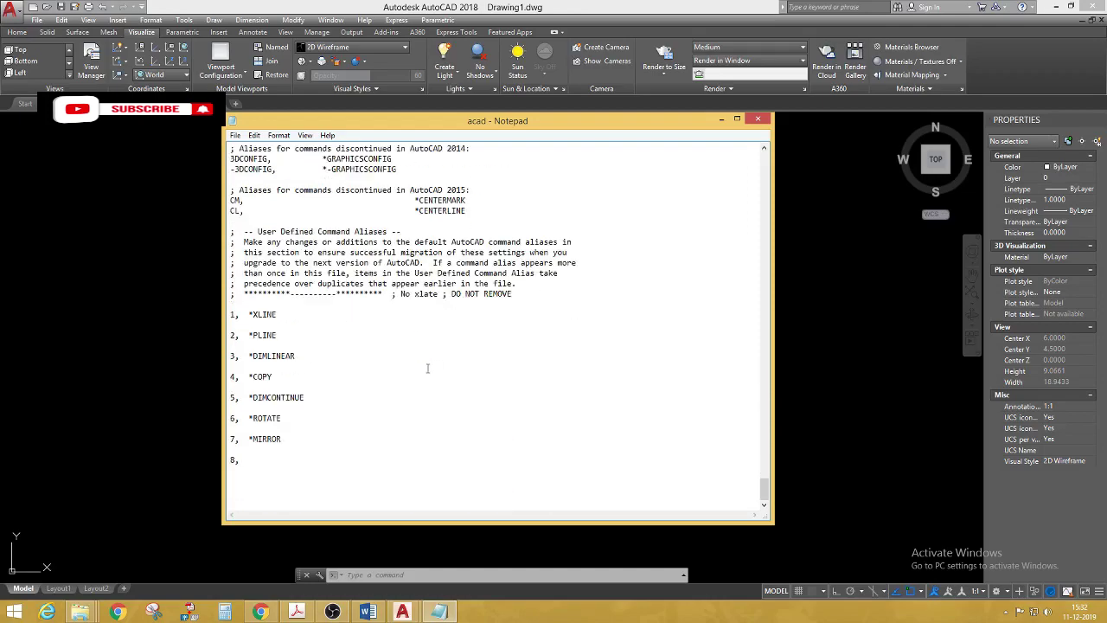
Step: Paste *PURGE after '8,' and start a '9,' entry on the line below
{"action": "left_click", "coordinate": [270, 460]}
{"action": "key", "text": "ctrl+v"}
{"action": "left_click", "coordinate": [374, 483]}
{"action": "left_click", "coordinate": [331, 458]}
{"action": "key", "text": "Return"}
{"action": "type", "text": "9"}
{"action": "type", "text": ","}
{"action": "scroll", "coordinate": [333, 448], "scroll_direction": "down", "scroll_amount": 1}
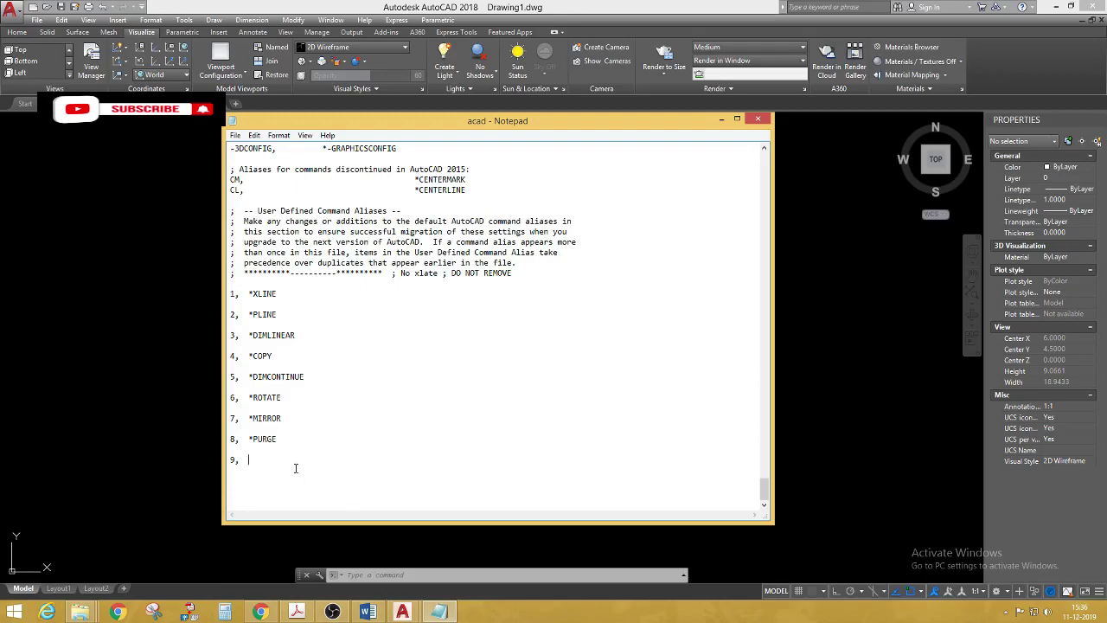
Step: Scroll up the alias list and select the *REGEN command name
{"action": "scroll", "coordinate": [464, 450], "scroll_direction": "up", "scroll_amount": 1}
{"action": "scroll", "coordinate": [472, 428], "scroll_direction": "up", "scroll_amount": 4}
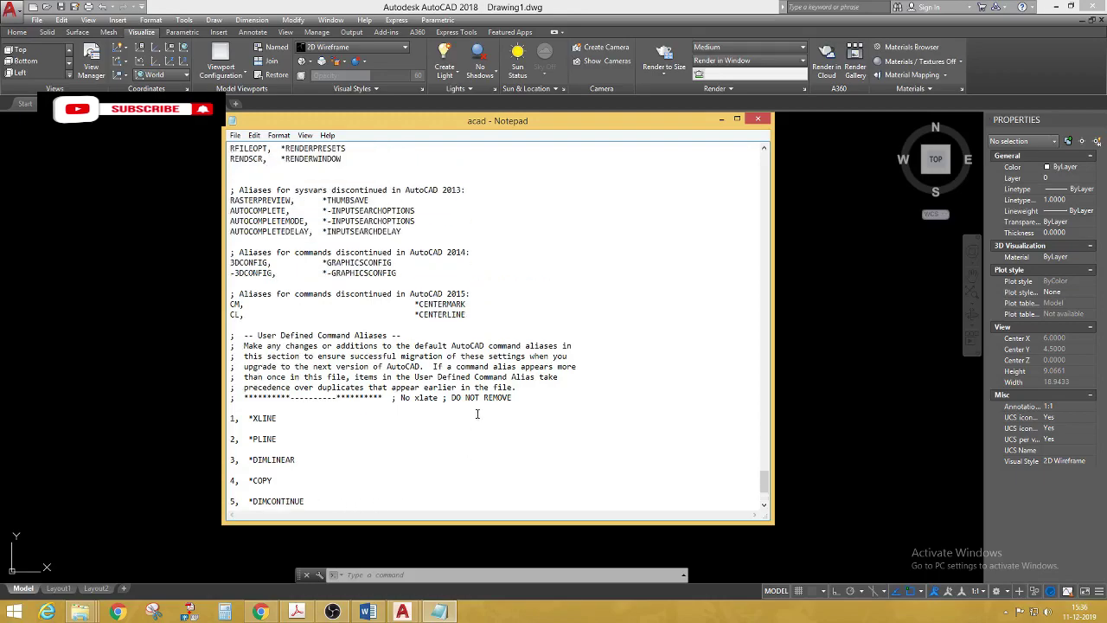
{"action": "scroll", "coordinate": [476, 414], "scroll_direction": "up", "scroll_amount": 10}
{"action": "scroll", "coordinate": [471, 416], "scroll_direction": "up", "scroll_amount": 2}
{"action": "scroll", "coordinate": [441, 424], "scroll_direction": "up", "scroll_amount": 3}
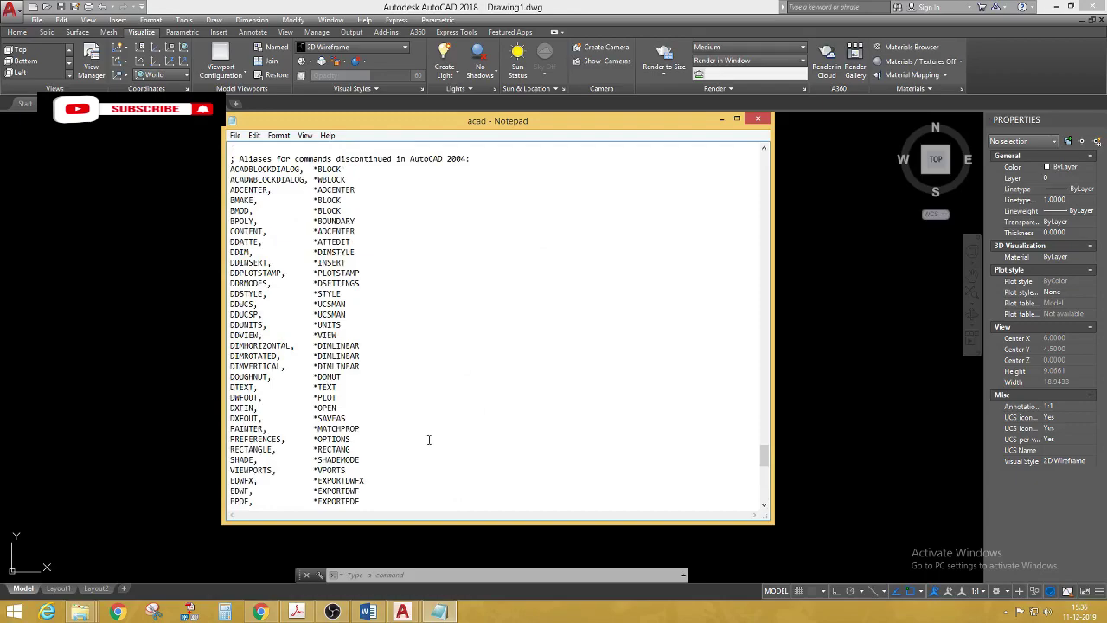
{"action": "scroll", "coordinate": [426, 422], "scroll_direction": "up", "scroll_amount": 2}
{"action": "scroll", "coordinate": [420, 412], "scroll_direction": "up", "scroll_amount": 3}
{"action": "scroll", "coordinate": [420, 403], "scroll_direction": "up", "scroll_amount": 5}
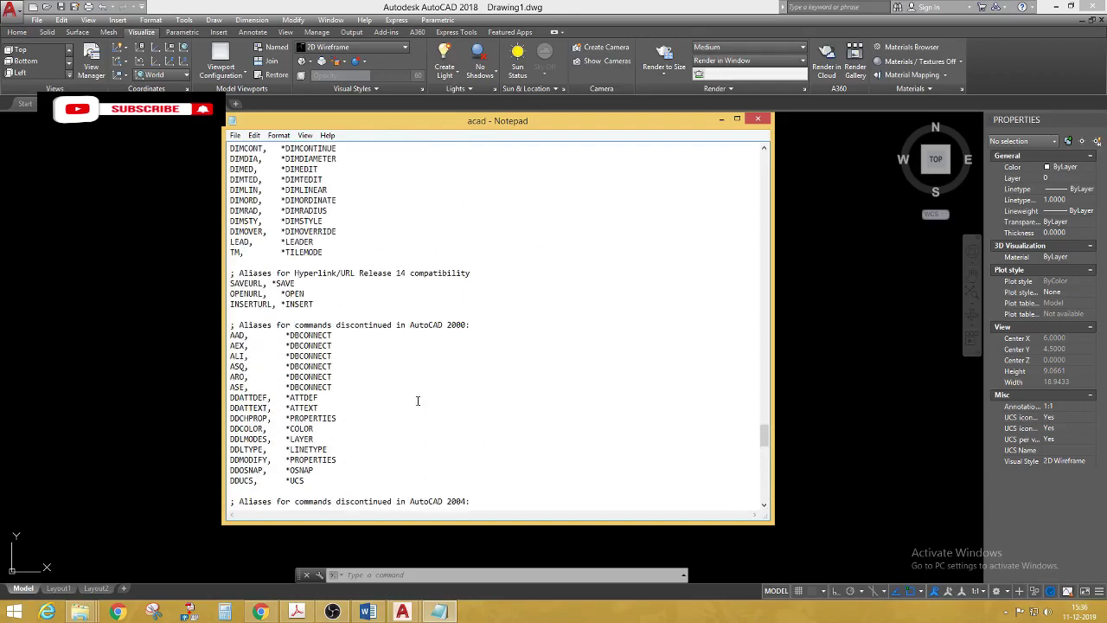
{"action": "scroll", "coordinate": [406, 394], "scroll_direction": "up", "scroll_amount": 2}
{"action": "scroll", "coordinate": [388, 376], "scroll_direction": "up", "scroll_amount": 2}
{"action": "scroll", "coordinate": [385, 362], "scroll_direction": "up", "scroll_amount": 1}
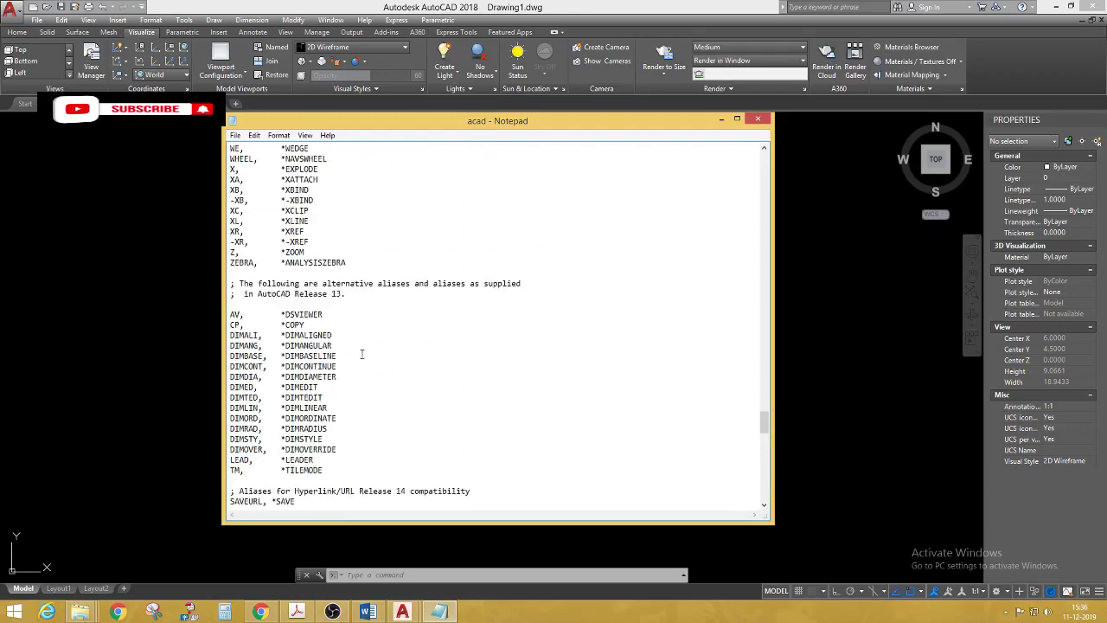
{"action": "scroll", "coordinate": [365, 351], "scroll_direction": "up", "scroll_amount": 4}
{"action": "scroll", "coordinate": [370, 349], "scroll_direction": "up", "scroll_amount": 4}
{"action": "scroll", "coordinate": [373, 342], "scroll_direction": "up", "scroll_amount": 2}
{"action": "scroll", "coordinate": [377, 333], "scroll_direction": "up", "scroll_amount": 4}
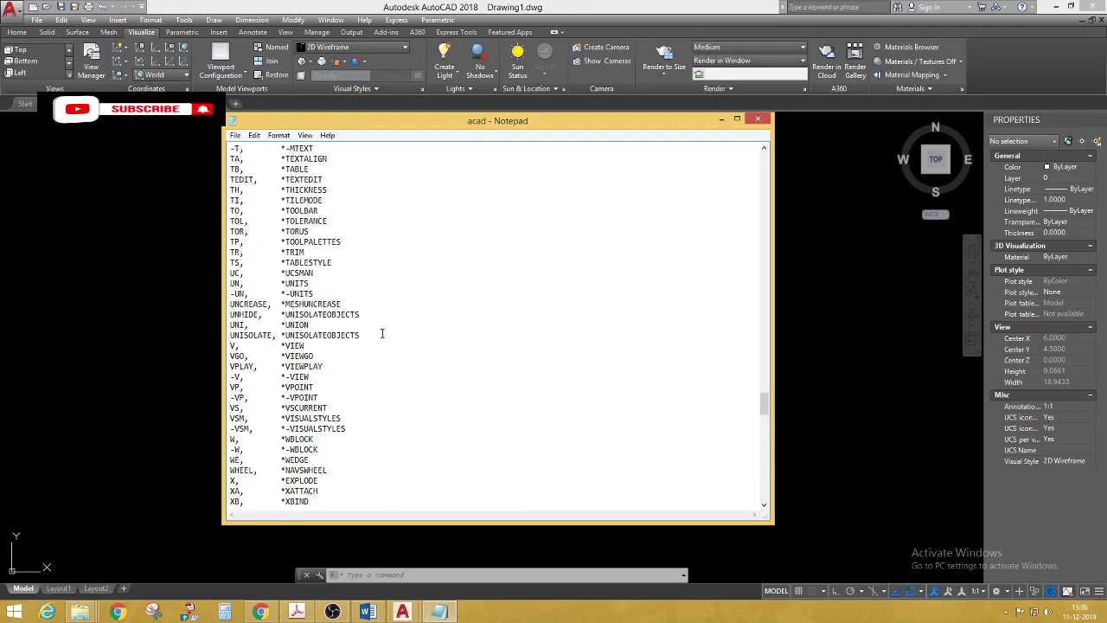
{"action": "scroll", "coordinate": [380, 329], "scroll_direction": "up", "scroll_amount": 3}
{"action": "scroll", "coordinate": [380, 328], "scroll_direction": "up", "scroll_amount": 5}
{"action": "scroll", "coordinate": [380, 329], "scroll_direction": "up", "scroll_amount": 5}
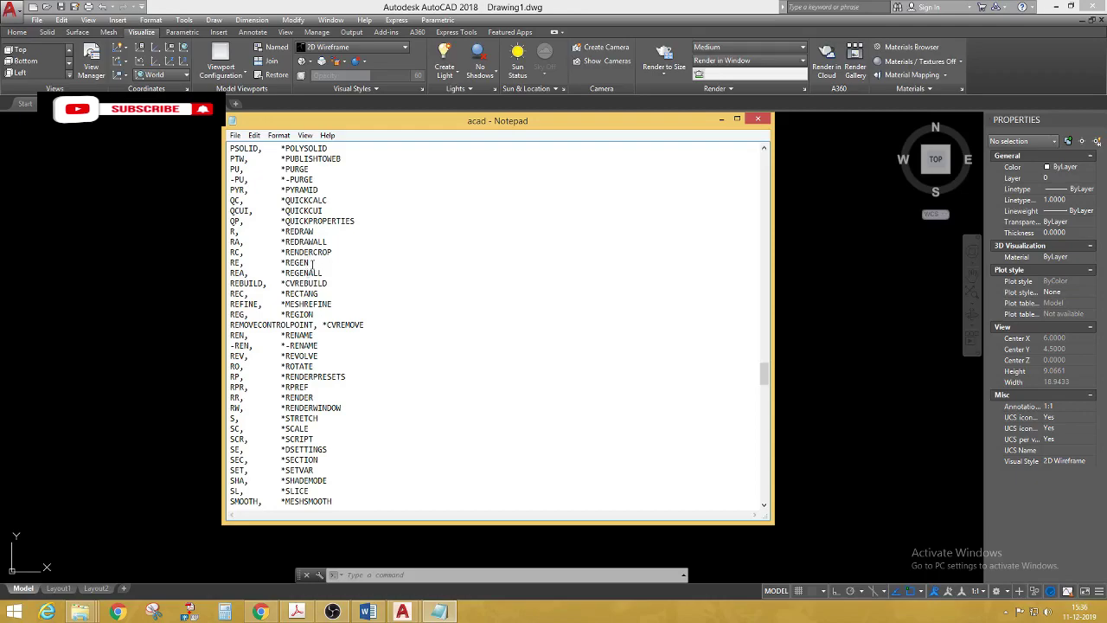
{"action": "left_click_drag", "start_coordinate": [314, 262], "coordinate": [281, 263]}
Step: Scroll back down to the empty '9,' entry at the end of acad.pgp
{"action": "scroll", "coordinate": [445, 372], "scroll_direction": "down", "scroll_amount": 5}
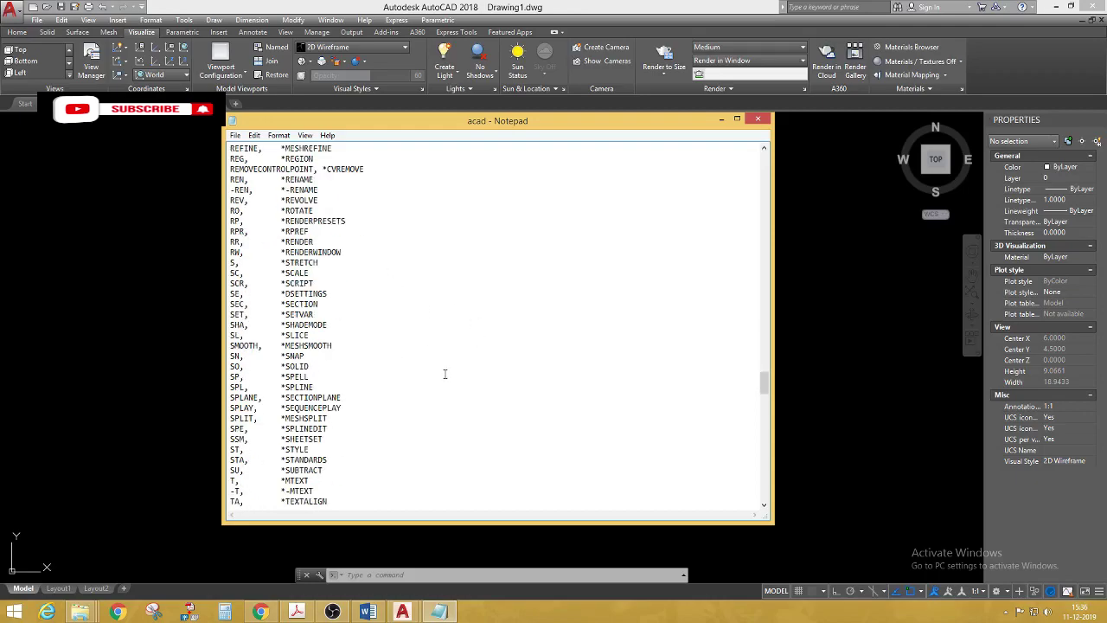
{"action": "scroll", "coordinate": [445, 373], "scroll_direction": "down", "scroll_amount": 5}
{"action": "scroll", "coordinate": [447, 383], "scroll_direction": "down", "scroll_amount": 5}
{"action": "scroll", "coordinate": [445, 380], "scroll_direction": "down", "scroll_amount": 5}
{"action": "scroll", "coordinate": [435, 407], "scroll_direction": "down", "scroll_amount": 5}
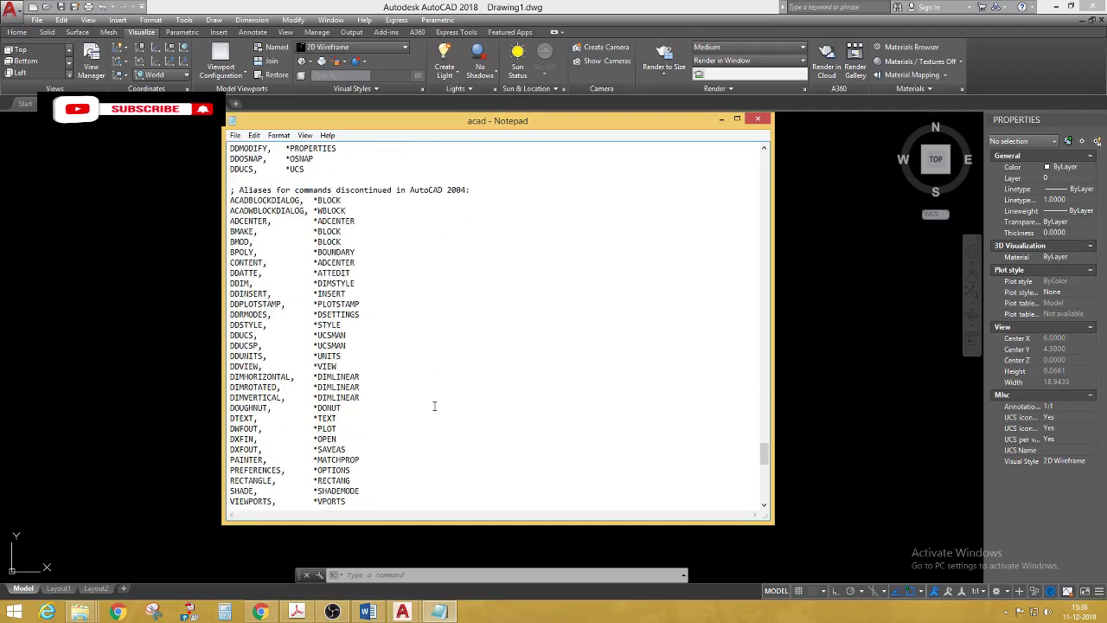
{"action": "scroll", "coordinate": [435, 407], "scroll_direction": "down", "scroll_amount": 5}
{"action": "scroll", "coordinate": [439, 414], "scroll_direction": "down", "scroll_amount": 5}
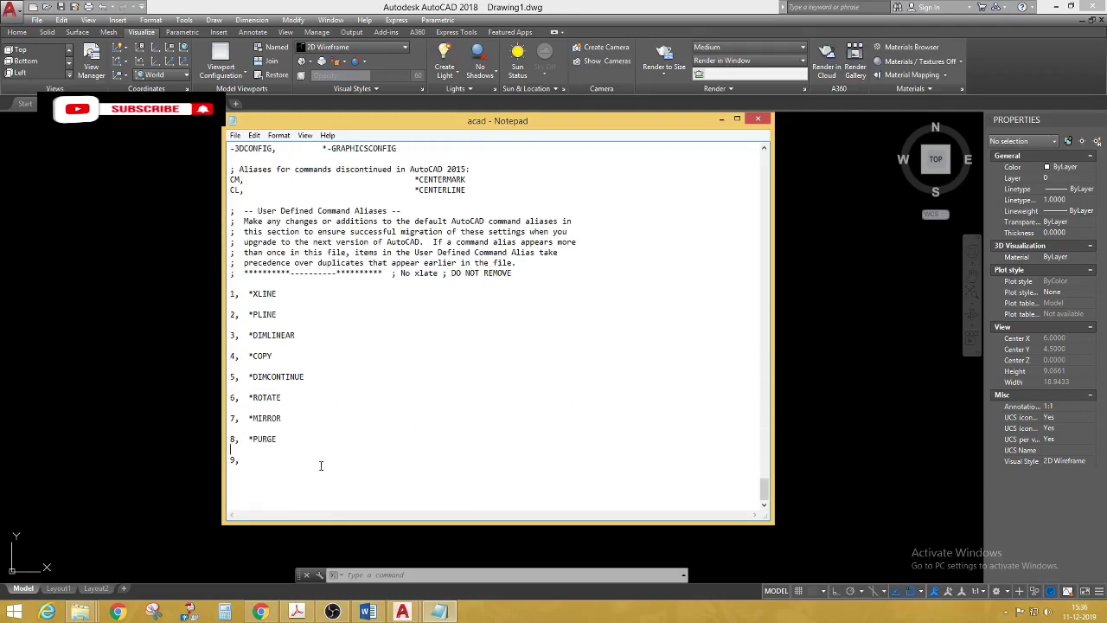
Step: Type *REGEN after '9,' and begin a '0' entry on the next line
{"action": "left_click", "coordinate": [280, 461]}
{"action": "type", "text": "*REGEN"}
{"action": "key", "text": "Return"}
{"action": "type", "text": "0,"}
{"action": "scroll", "coordinate": [485, 423], "scroll_direction": "up", "scroll_amount": 3}
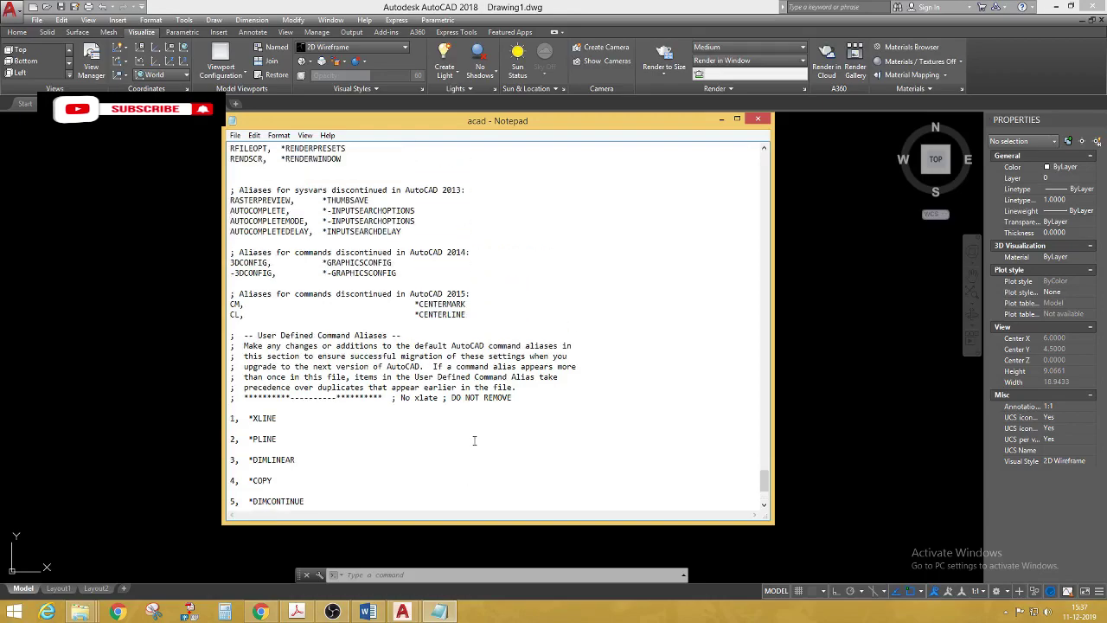
{"action": "scroll", "coordinate": [483, 413], "scroll_direction": "up", "scroll_amount": 3}
{"action": "scroll", "coordinate": [483, 402], "scroll_direction": "up", "scroll_amount": 3}
{"action": "scroll", "coordinate": [481, 390], "scroll_direction": "up", "scroll_amount": 3}
{"action": "scroll", "coordinate": [483, 372], "scroll_direction": "up", "scroll_amount": 3}
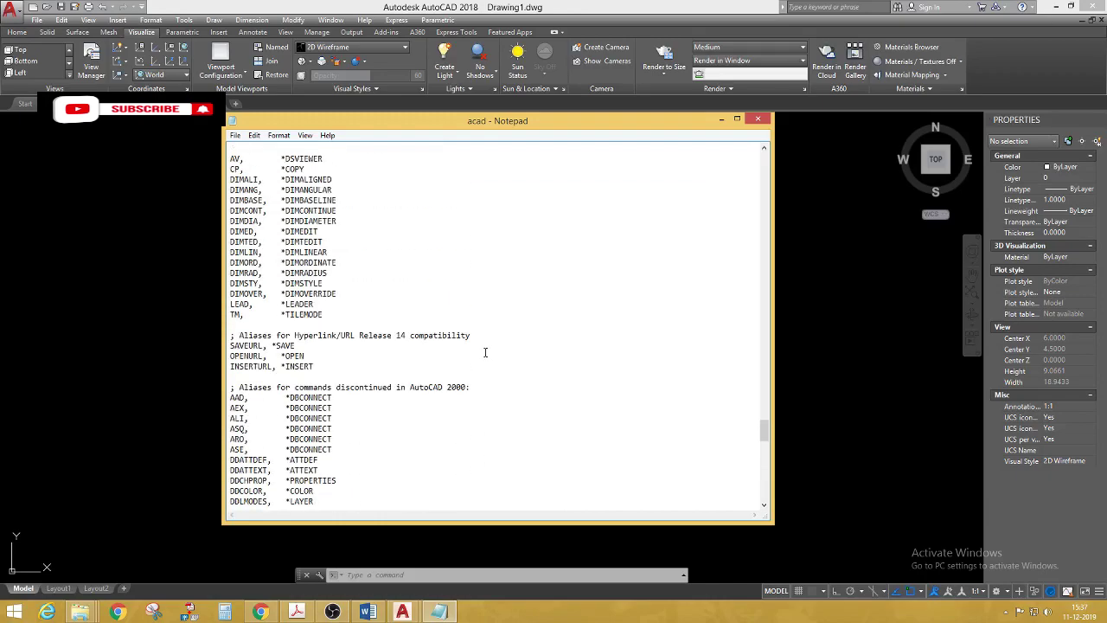
{"action": "scroll", "coordinate": [486, 350], "scroll_direction": "up", "scroll_amount": 3}
{"action": "scroll", "coordinate": [487, 349], "scroll_direction": "up", "scroll_amount": 3}
{"action": "scroll", "coordinate": [488, 351], "scroll_direction": "up", "scroll_amount": 3}
{"action": "scroll", "coordinate": [488, 350], "scroll_direction": "up", "scroll_amount": 4}
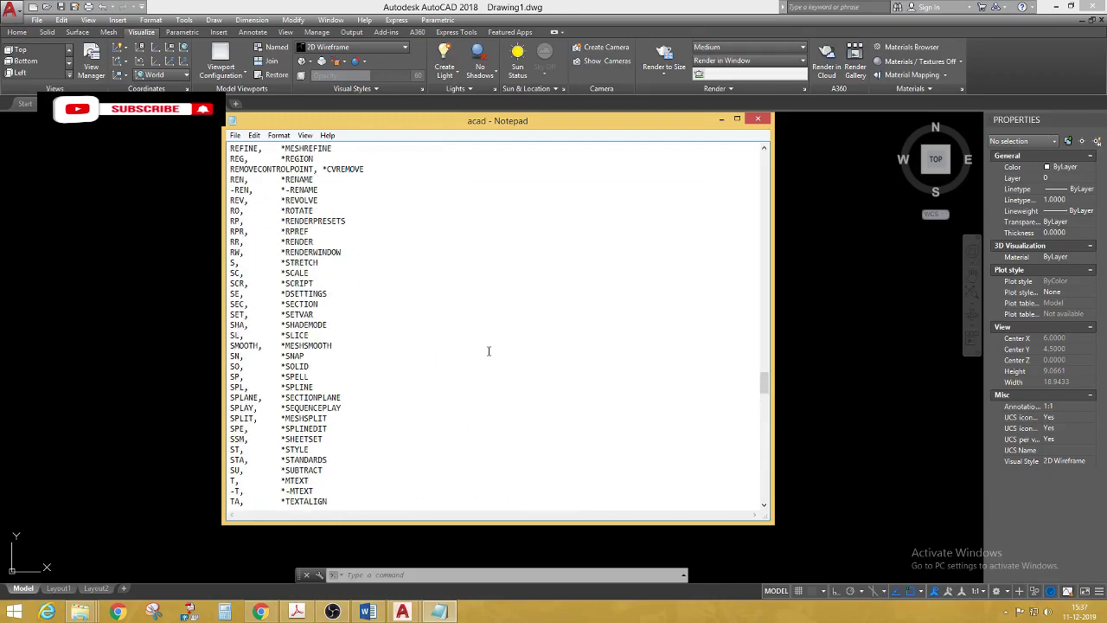
{"action": "scroll", "coordinate": [438, 405], "scroll_direction": "up", "scroll_amount": 2}
{"action": "scroll", "coordinate": [458, 432], "scroll_direction": "up", "scroll_amount": 2}
{"action": "scroll", "coordinate": [458, 426], "scroll_direction": "up", "scroll_amount": 2}
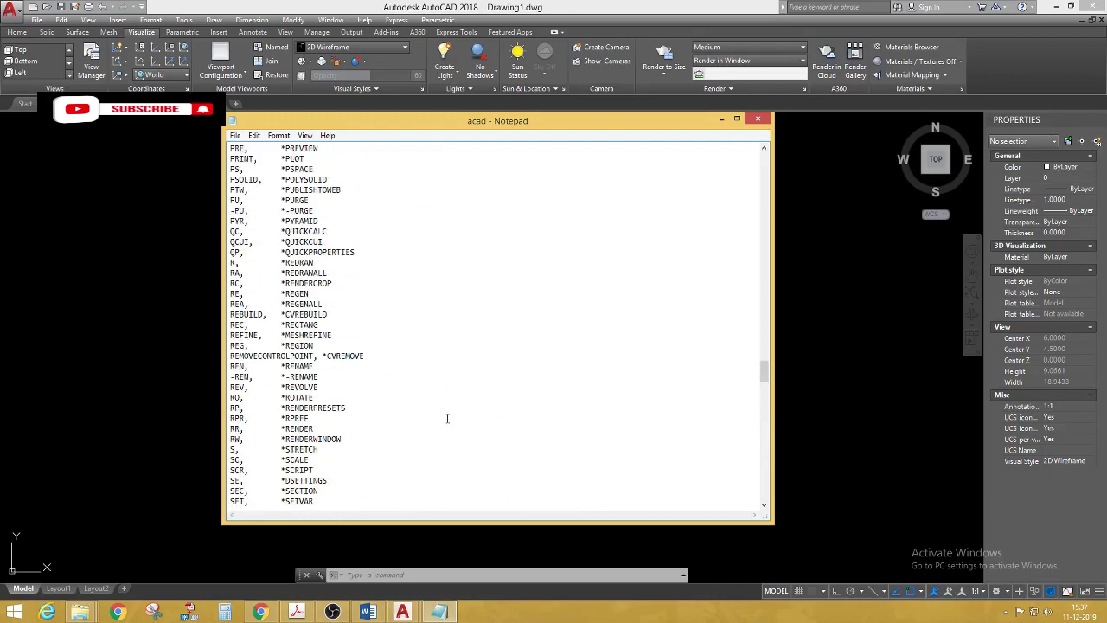
{"action": "scroll", "coordinate": [437, 432], "scroll_direction": "up", "scroll_amount": 3}
{"action": "scroll", "coordinate": [424, 428], "scroll_direction": "up", "scroll_amount": 6}
{"action": "scroll", "coordinate": [410, 417], "scroll_direction": "up", "scroll_amount": 1}
{"action": "scroll", "coordinate": [412, 414], "scroll_direction": "up", "scroll_amount": 10}
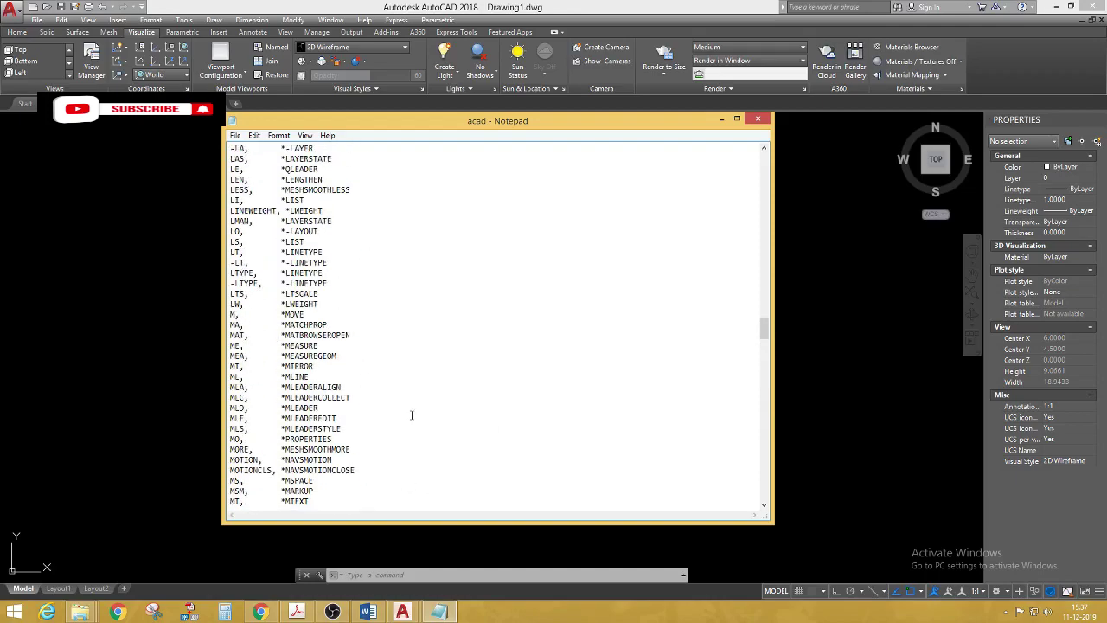
{"action": "scroll", "coordinate": [412, 416], "scroll_direction": "up", "scroll_amount": 6}
{"action": "scroll", "coordinate": [412, 381], "scroll_direction": "up", "scroll_amount": 6}
{"action": "scroll", "coordinate": [413, 375], "scroll_direction": "up", "scroll_amount": 2}
{"action": "scroll", "coordinate": [413, 375], "scroll_direction": "up", "scroll_amount": 2}
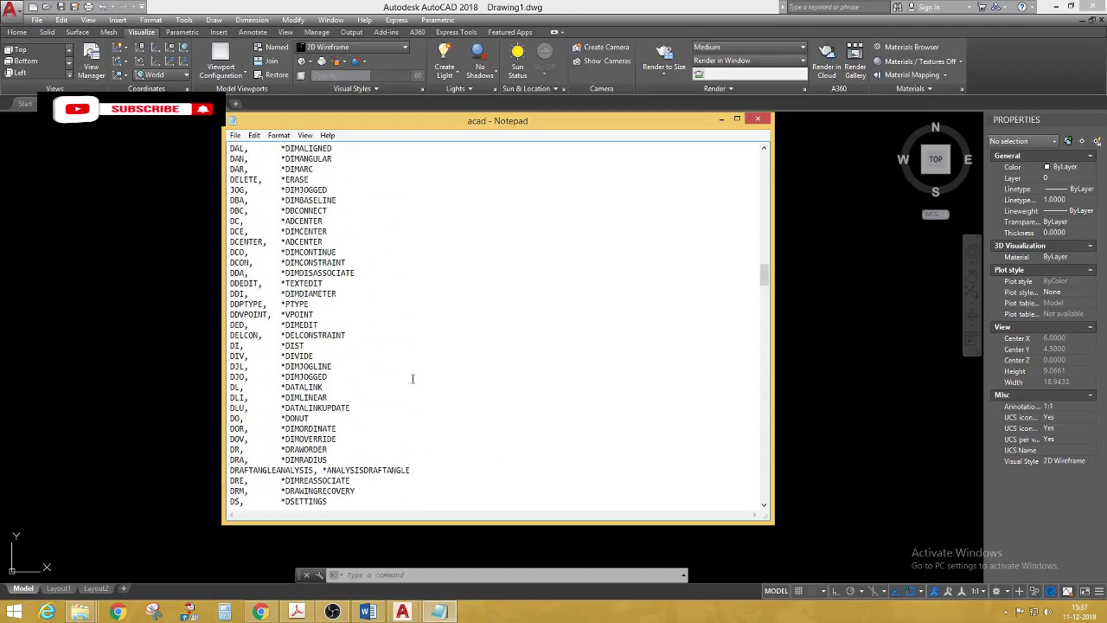
{"action": "scroll", "coordinate": [605, 372], "scroll_direction": "down", "scroll_amount": 15}
{"action": "scroll", "coordinate": [504, 418], "scroll_direction": "down", "scroll_amount": 8}
{"action": "scroll", "coordinate": [504, 424], "scroll_direction": "down", "scroll_amount": 8}
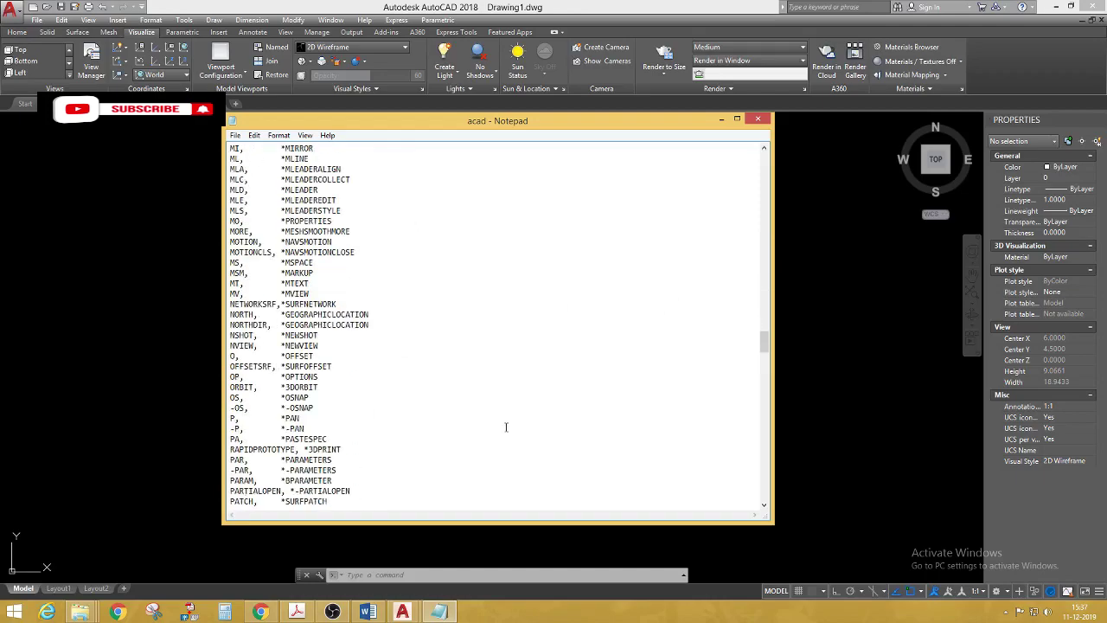
{"action": "scroll", "coordinate": [508, 420], "scroll_direction": "down", "scroll_amount": 5}
{"action": "scroll", "coordinate": [511, 416], "scroll_direction": "down", "scroll_amount": 3}
{"action": "scroll", "coordinate": [494, 388], "scroll_direction": "down", "scroll_amount": 4}
{"action": "scroll", "coordinate": [487, 396], "scroll_direction": "down", "scroll_amount": 1}
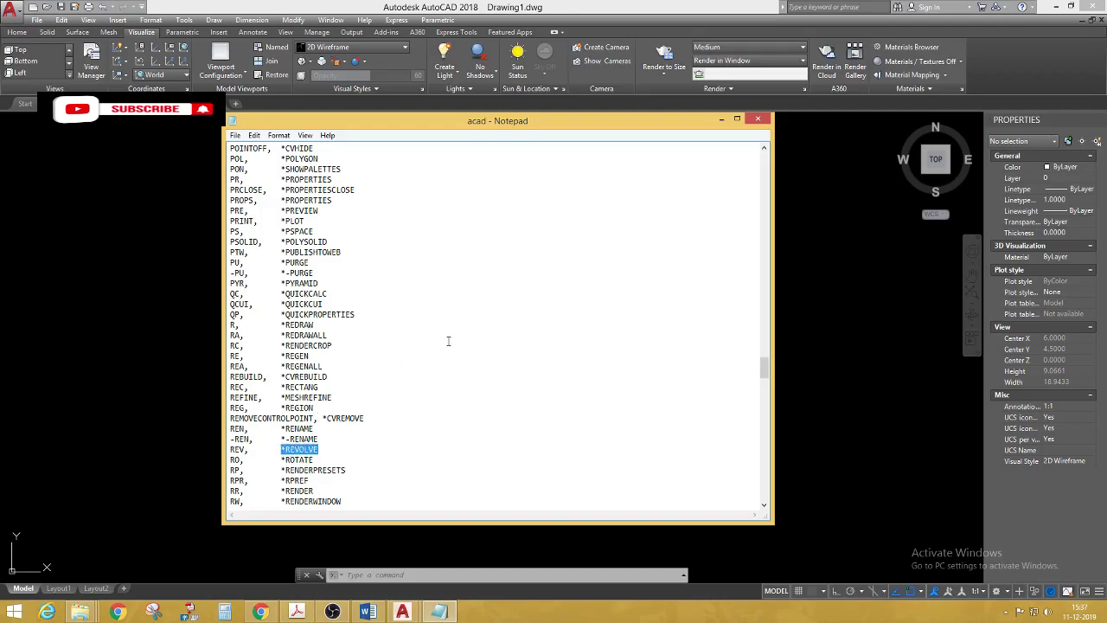
{"action": "scroll", "coordinate": [533, 353], "scroll_direction": "down", "scroll_amount": 10}
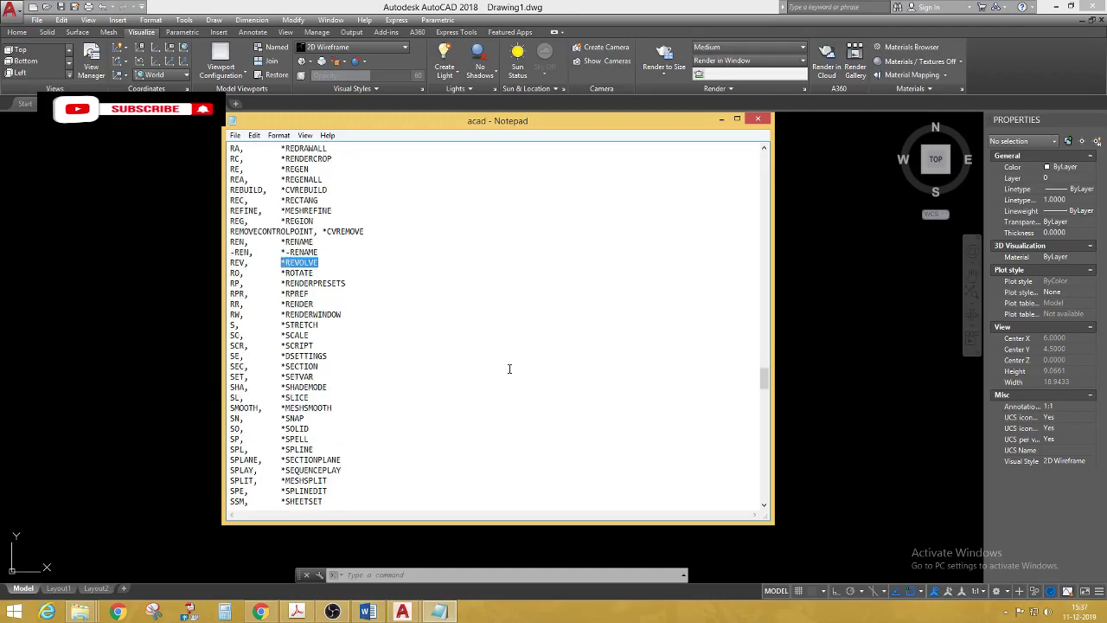
{"action": "scroll", "coordinate": [507, 365], "scroll_direction": "down", "scroll_amount": 8}
{"action": "scroll", "coordinate": [494, 469], "scroll_direction": "down", "scroll_amount": 8}
{"action": "scroll", "coordinate": [463, 435], "scroll_direction": "down", "scroll_amount": 8}
{"action": "scroll", "coordinate": [462, 437], "scroll_direction": "down", "scroll_amount": 8}
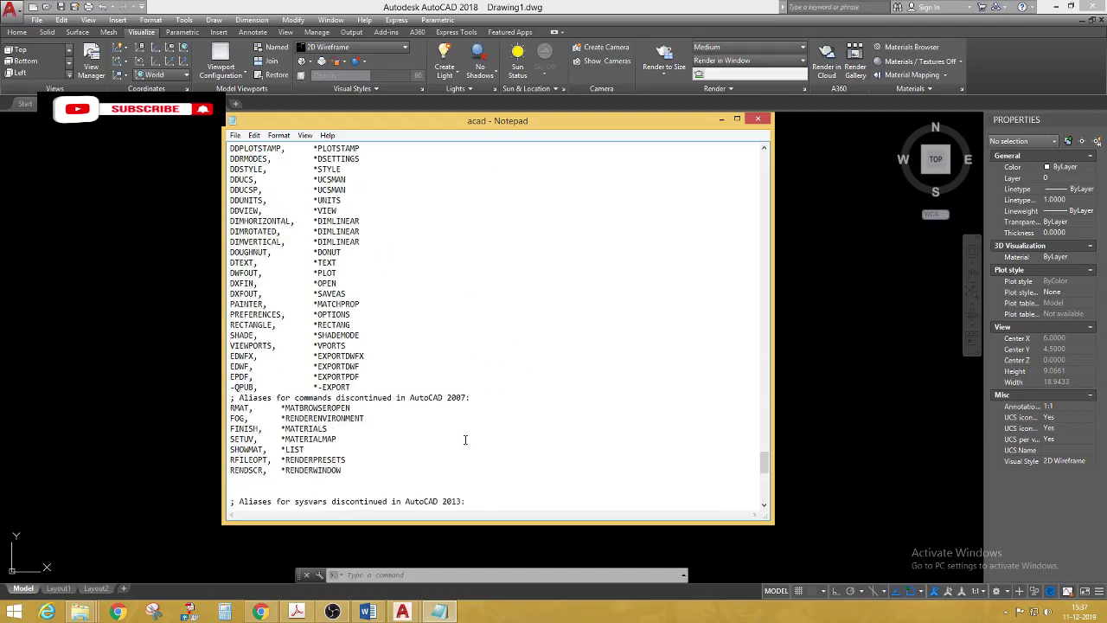
{"action": "scroll", "coordinate": [454, 454], "scroll_direction": "down", "scroll_amount": 6}
{"action": "scroll", "coordinate": [389, 467], "scroll_direction": "down", "scroll_amount": 1}
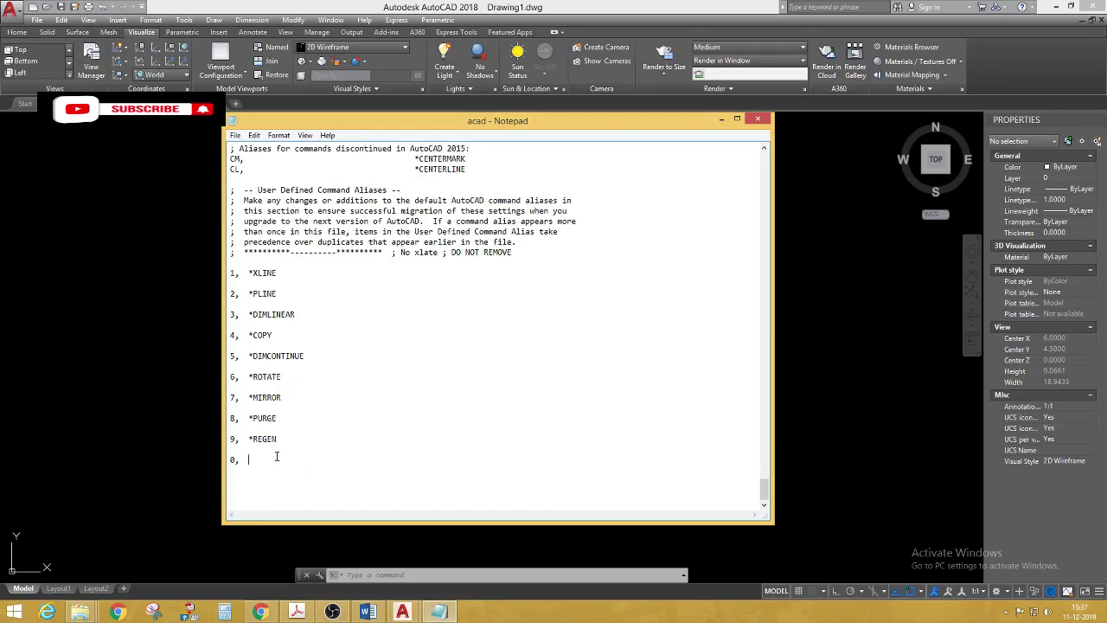
Step: Enter *REVOLVE as the command for alias 0
{"action": "type", "text": "*REVOLVE"}
{"action": "left_click", "coordinate": [275, 292]}
{"action": "left_click", "coordinate": [299, 471]}
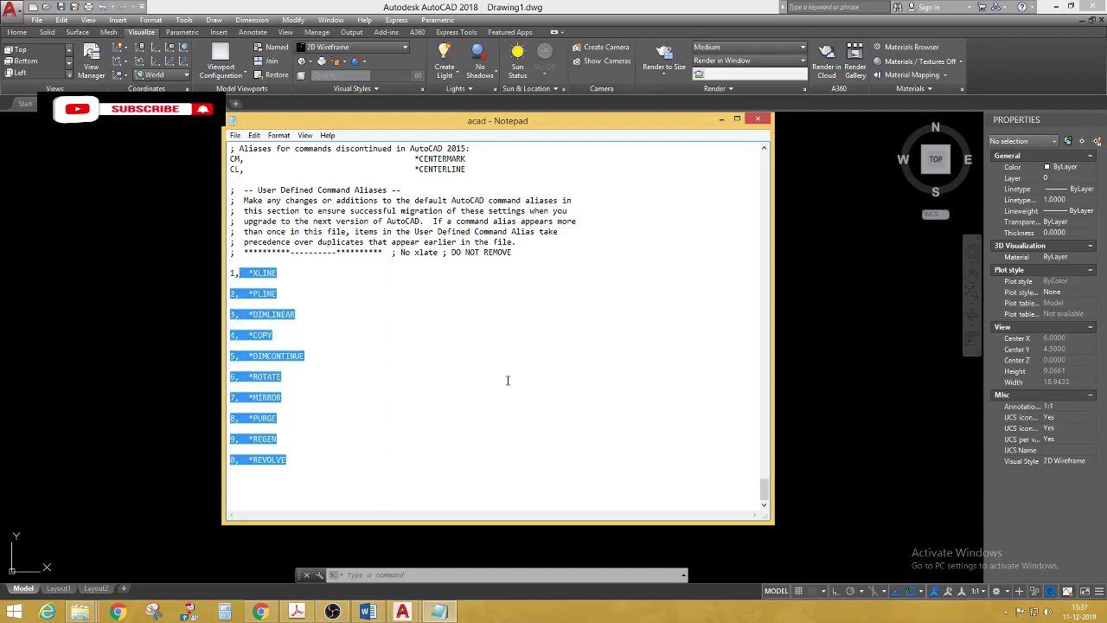
{"action": "left_click", "coordinate": [508, 380]}
Step: Close Notepad, saving the alias changes to acad.pgp
{"action": "left_click", "coordinate": [758, 121]}
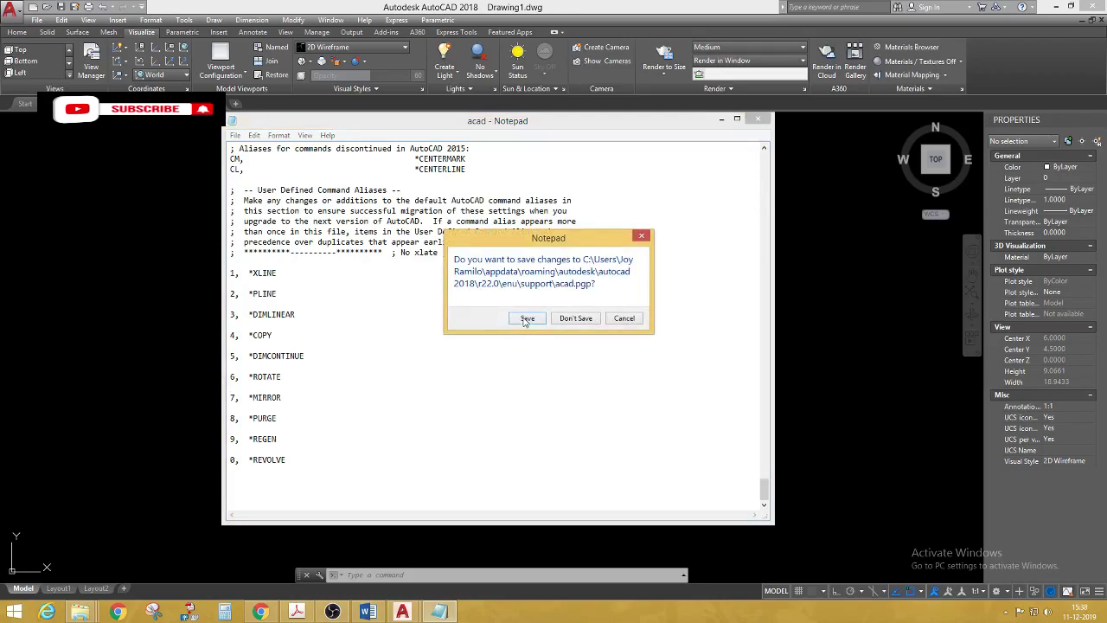
{"action": "left_click", "coordinate": [525, 319]}
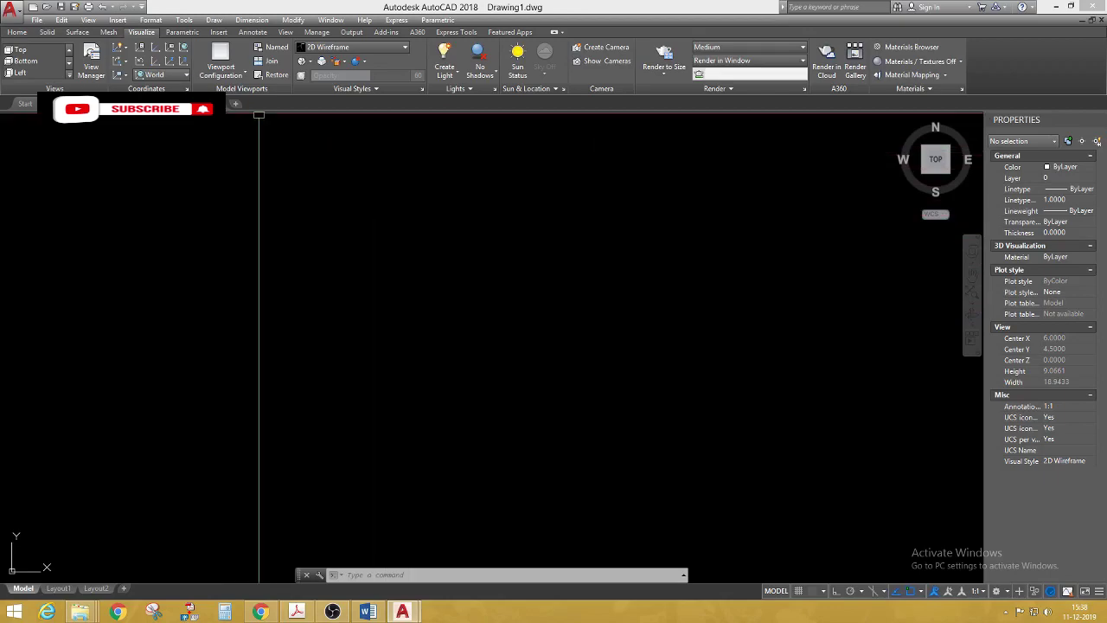
{"action": "left_click", "coordinate": [227, 104]}
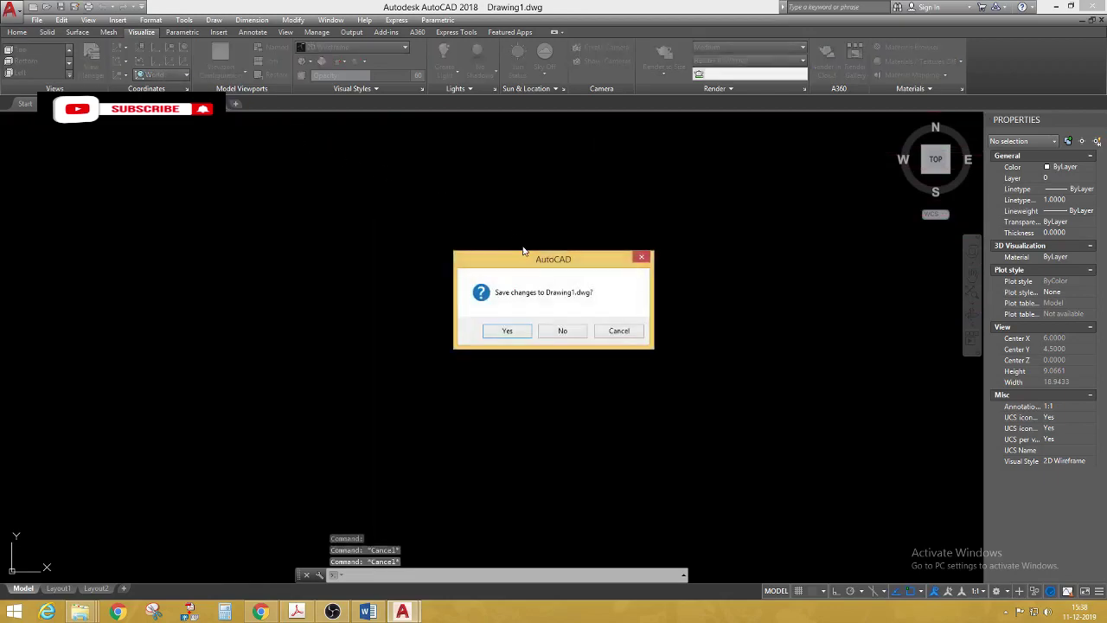
Step: Save Drawing1, close the HARTE MOBEL drawing, and exit AutoCAD
{"action": "left_click", "coordinate": [508, 331]}
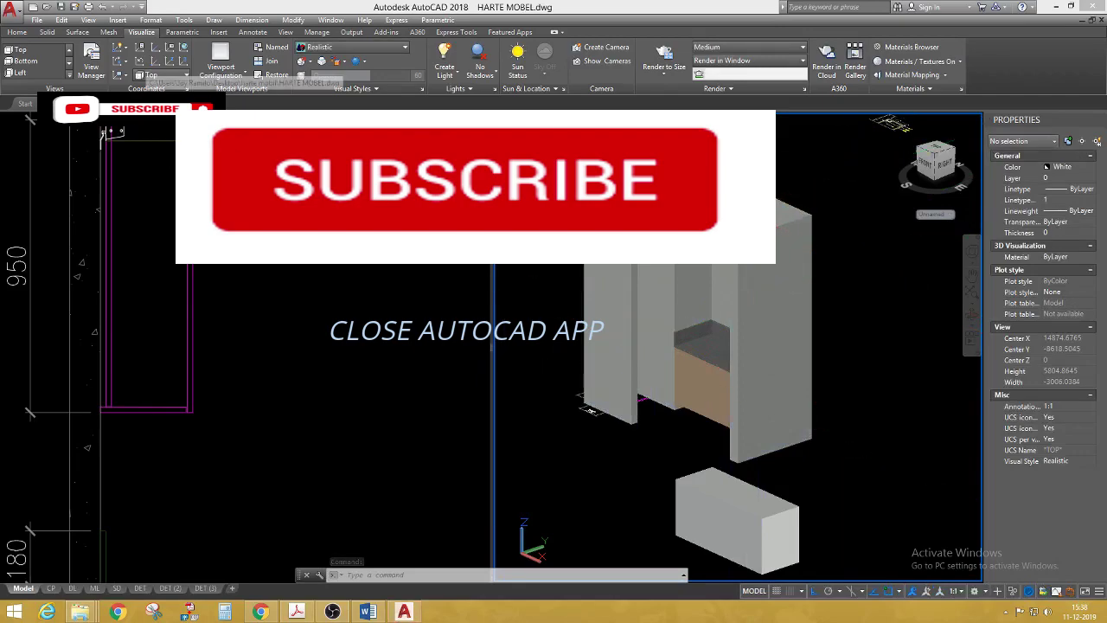
{"action": "key", "text": "ctrl+F4"}
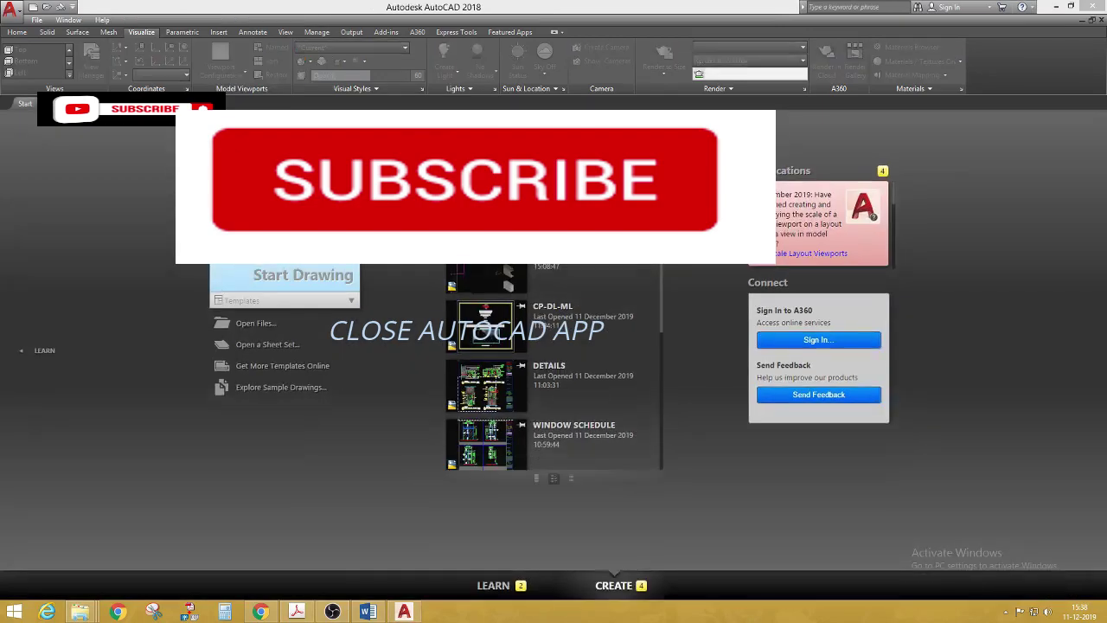
{"action": "left_click", "coordinate": [1093, 7]}
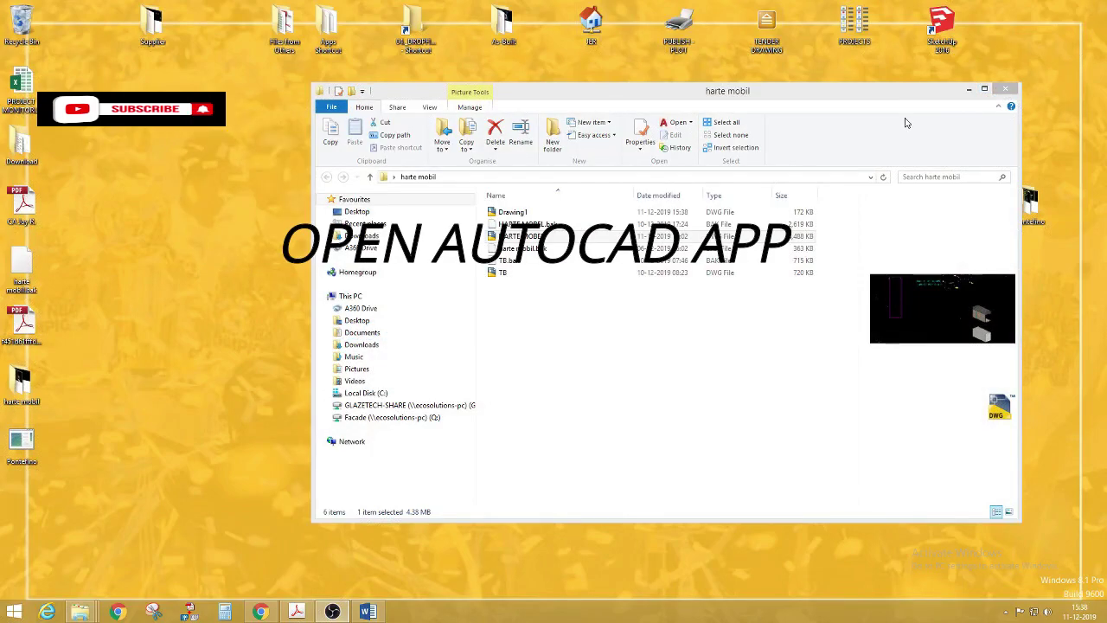
Step: Open Drawing1 from the harte mobil folder to relaunch AutoCAD with it
{"action": "left_click", "coordinate": [515, 213]}
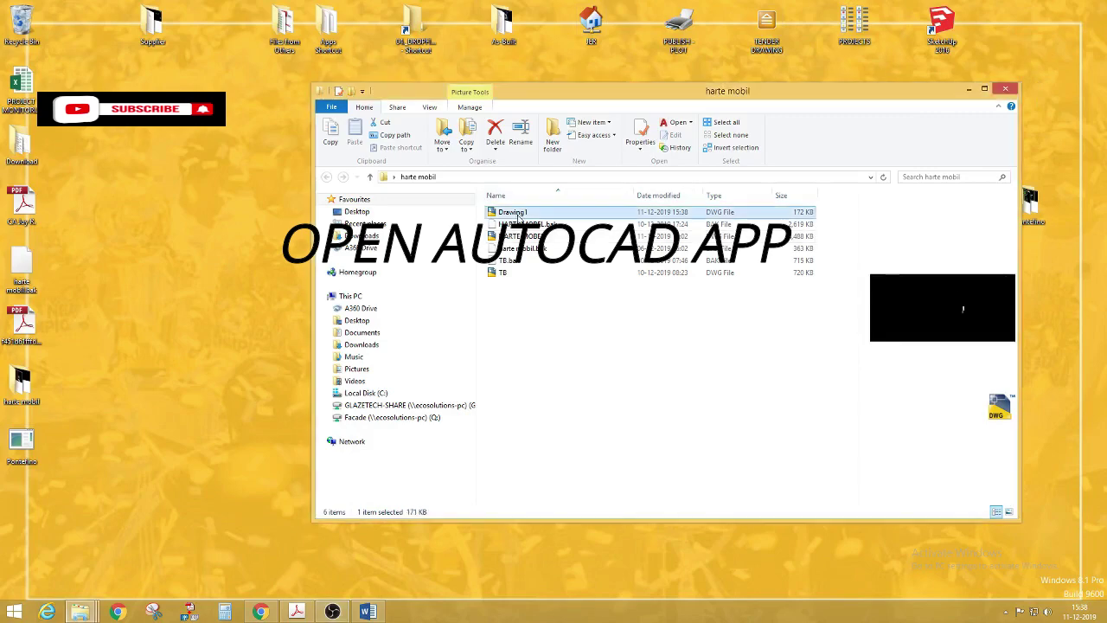
{"action": "double_click", "coordinate": [514, 212]}
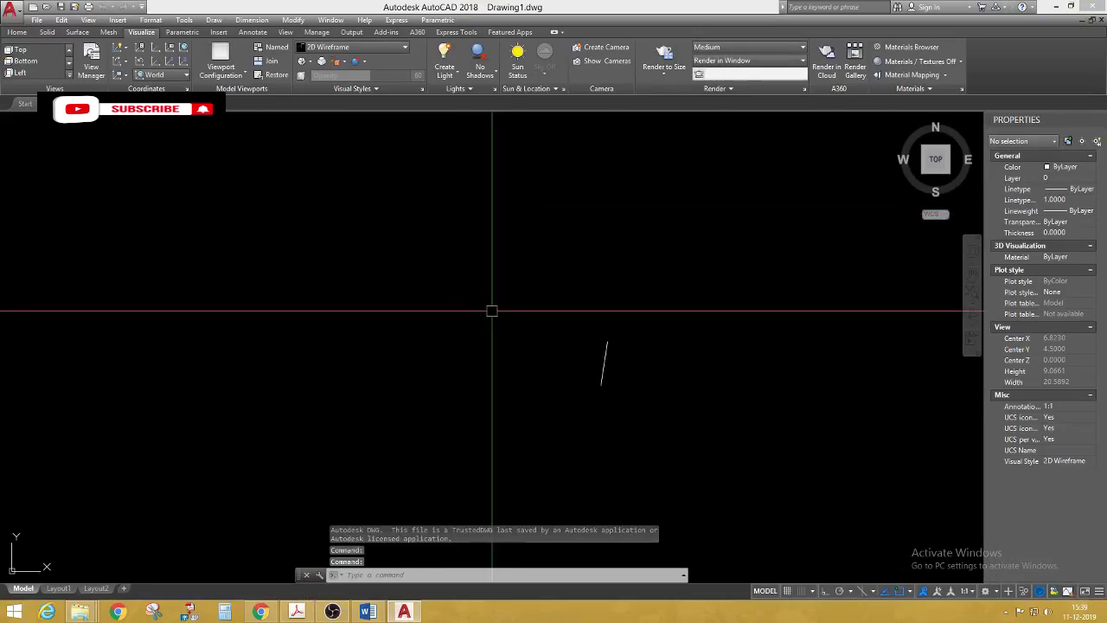
Step: Test alias 1 by drawing a construction line (XLINE)
{"action": "scroll", "coordinate": [573, 264], "scroll_direction": "down", "scroll_amount": 2}
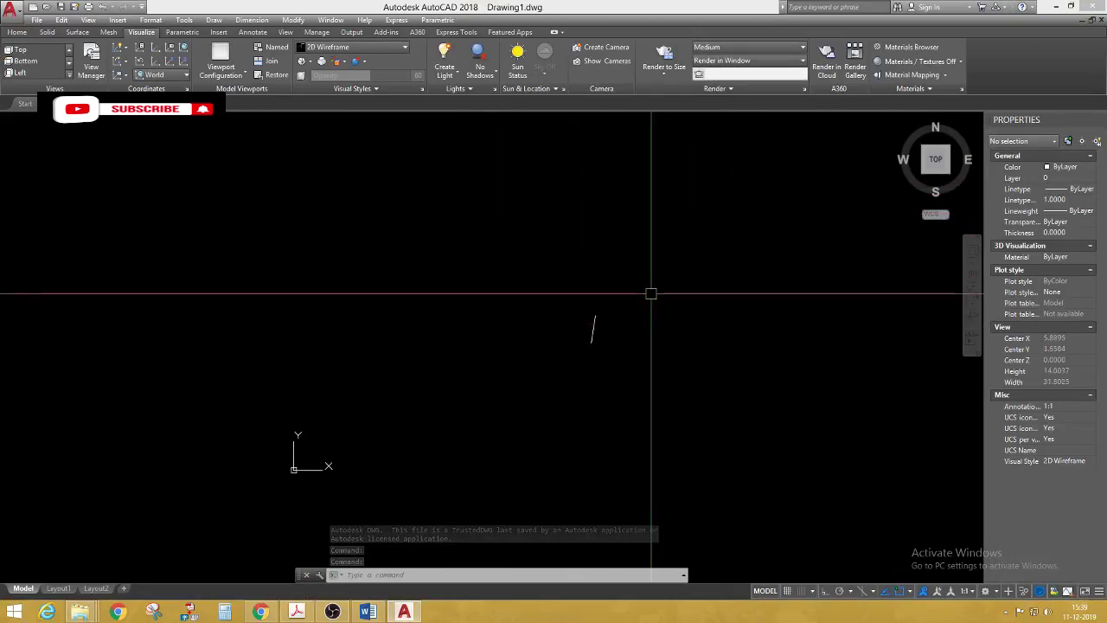
{"action": "scroll", "coordinate": [678, 269], "scroll_direction": "down", "scroll_amount": 2}
{"action": "key", "text": "Escape"}
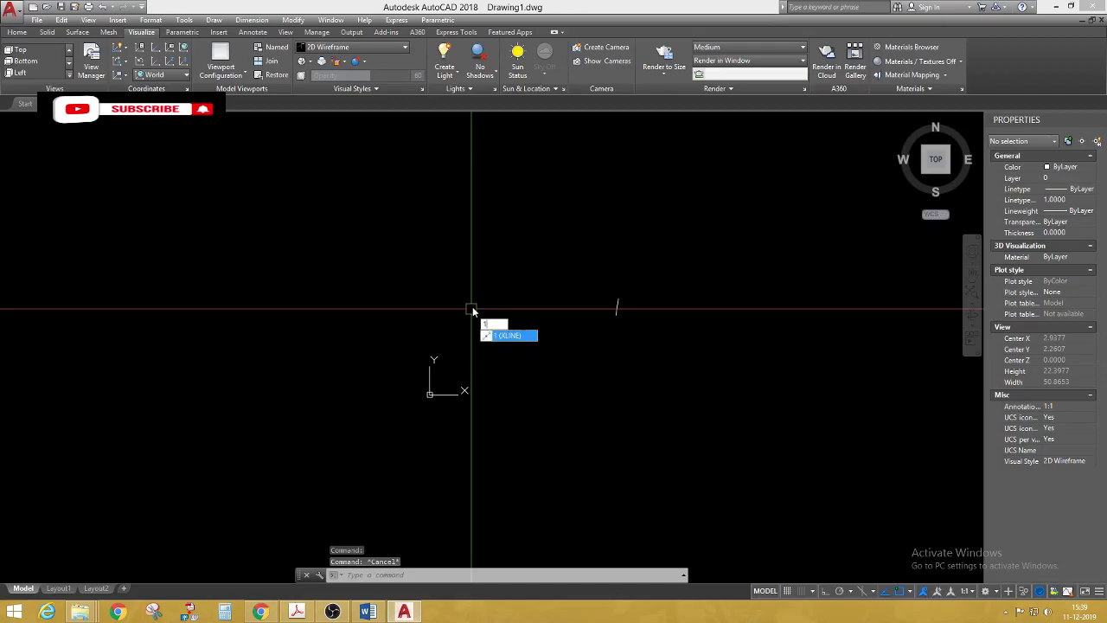
{"action": "key", "text": "Return"}
{"action": "left_click", "coordinate": [385, 339]}
{"action": "left_click", "coordinate": [636, 388]}
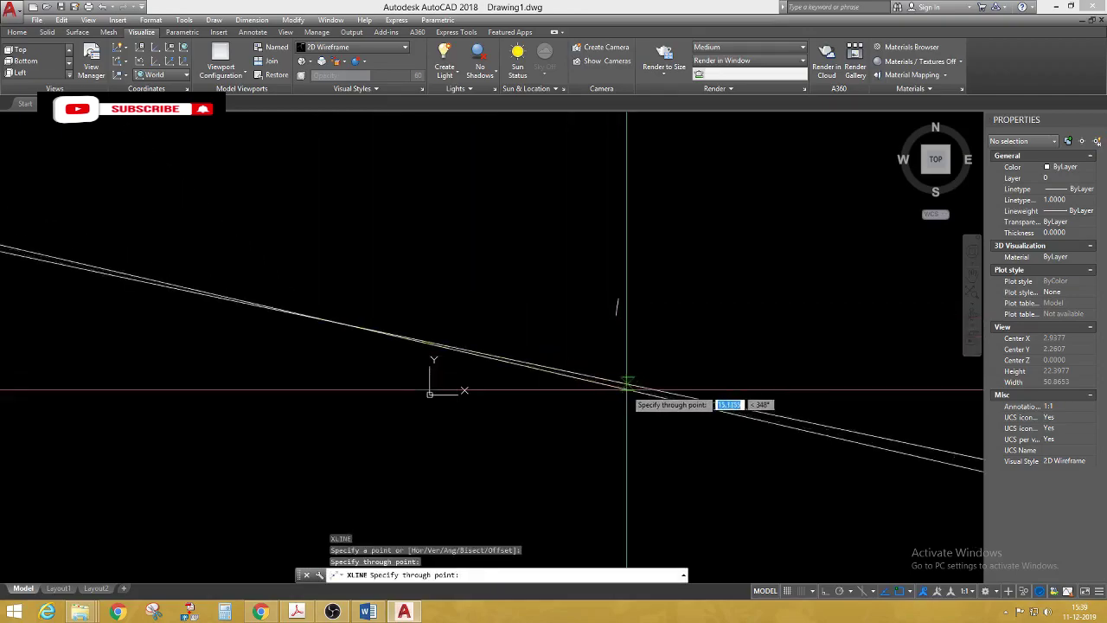
{"action": "key", "text": "Escape"}
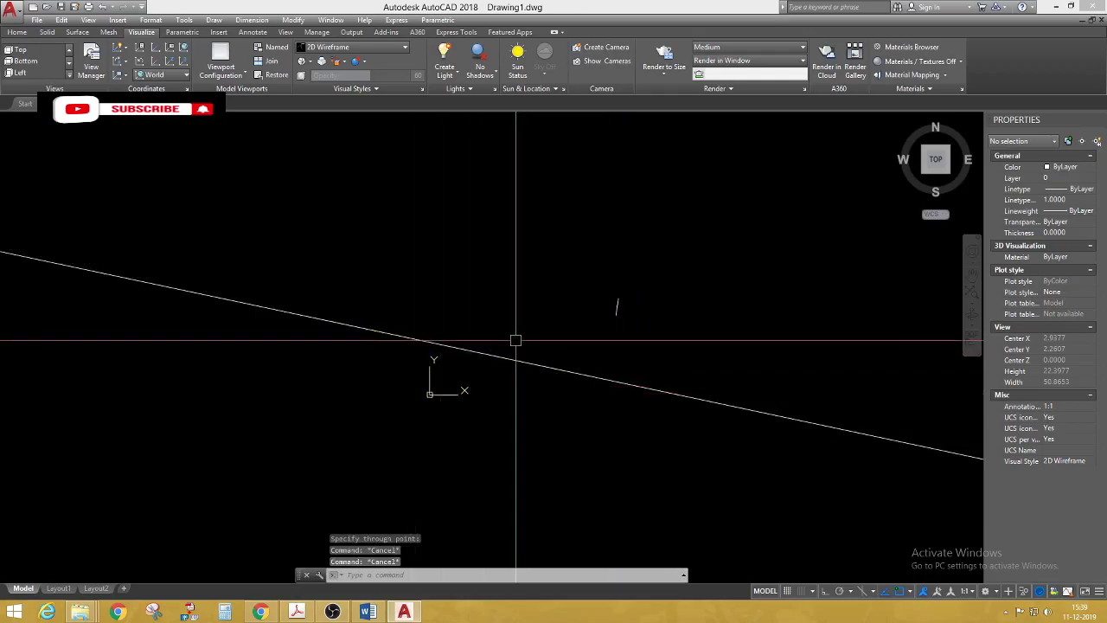
{"action": "type", "text": "2"}
Step: Draw a short slanted polyline segment using alias 2 (PLINE)
{"action": "key", "text": "Return"}
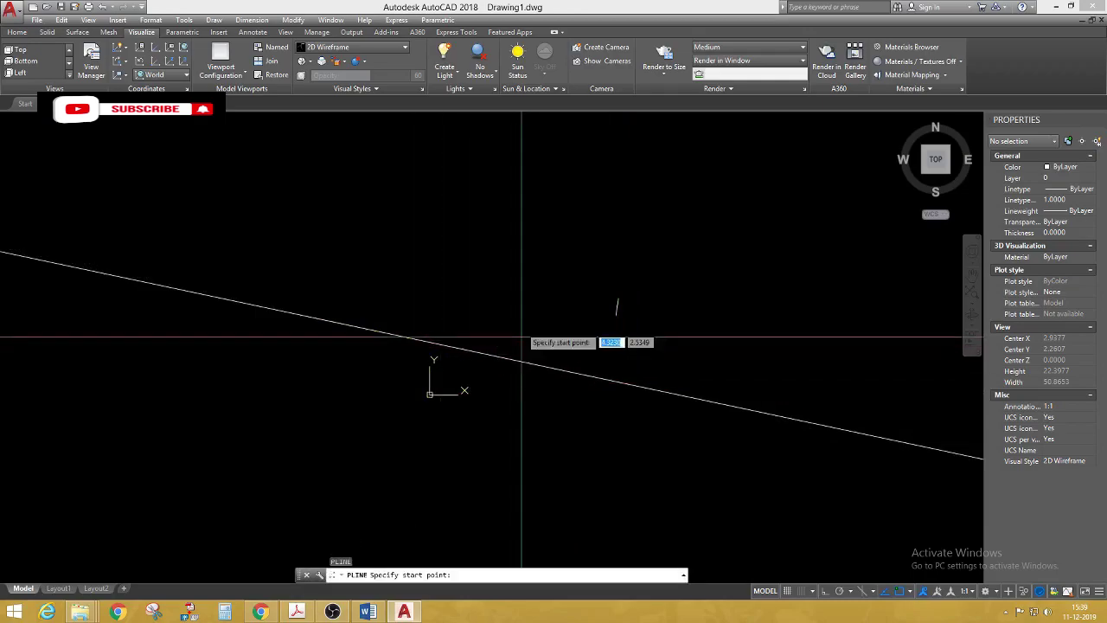
{"action": "left_click", "coordinate": [490, 278]}
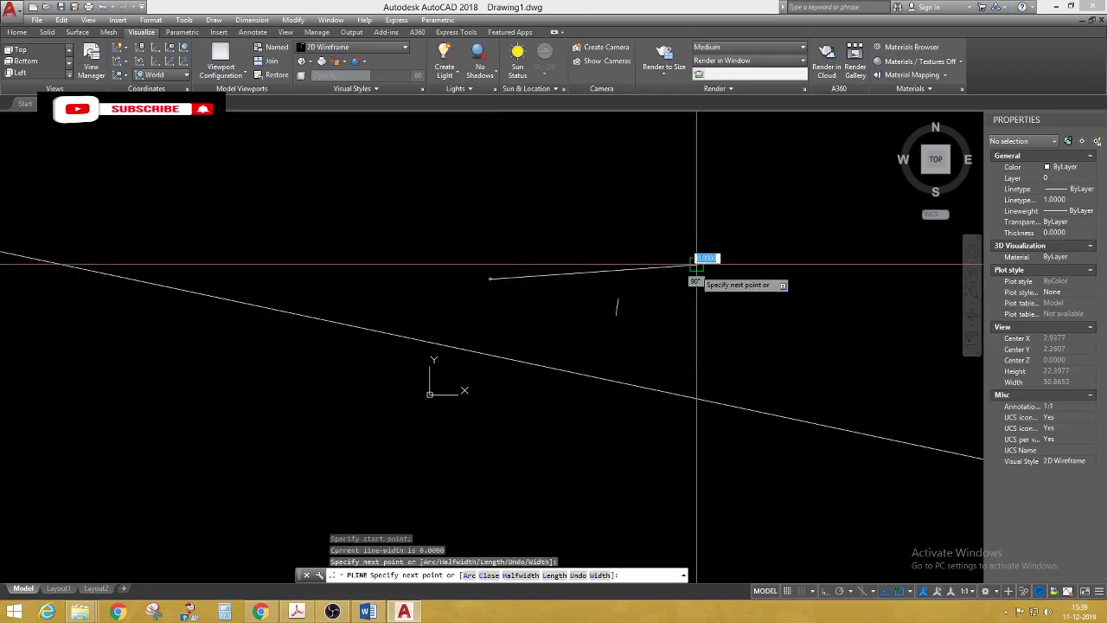
{"action": "left_click", "coordinate": [695, 266]}
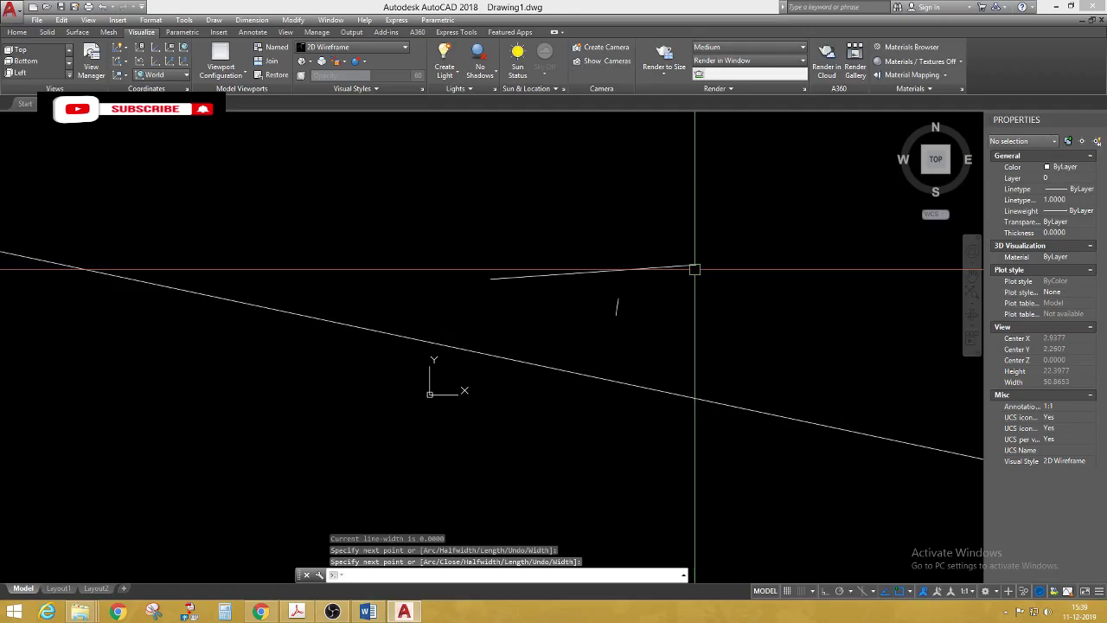
{"action": "key", "text": "Return"}
Step: Add a 9.8207 linear dimension across the slanted line, placed below the shape
{"action": "type", "text": "li"}
{"action": "key", "text": "Return"}
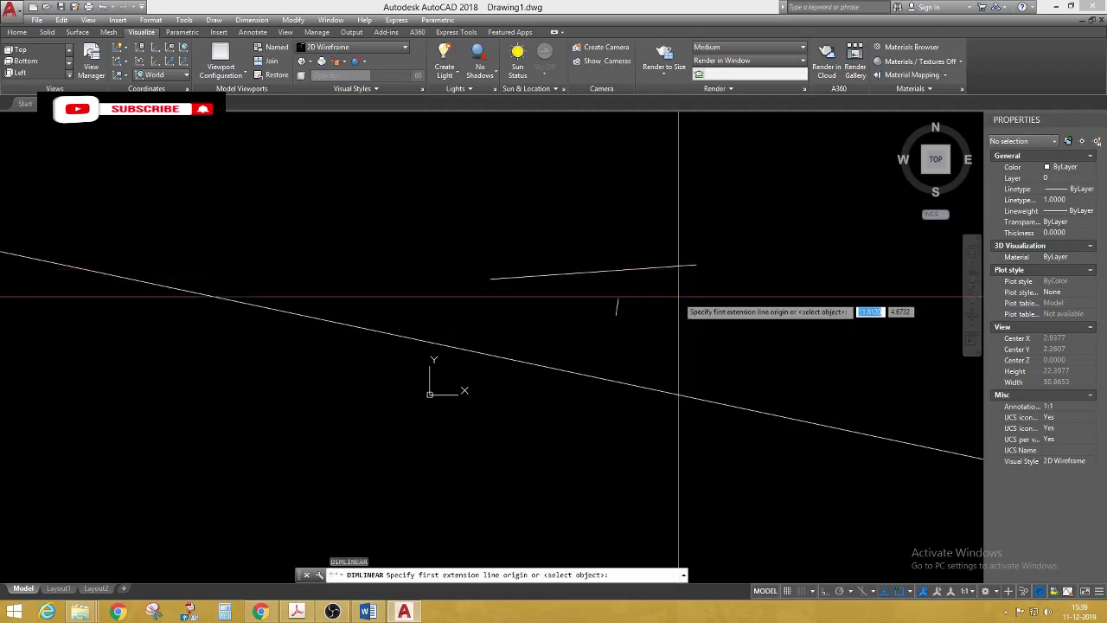
{"action": "left_click", "coordinate": [695, 267]}
{"action": "left_click", "coordinate": [490, 279]}
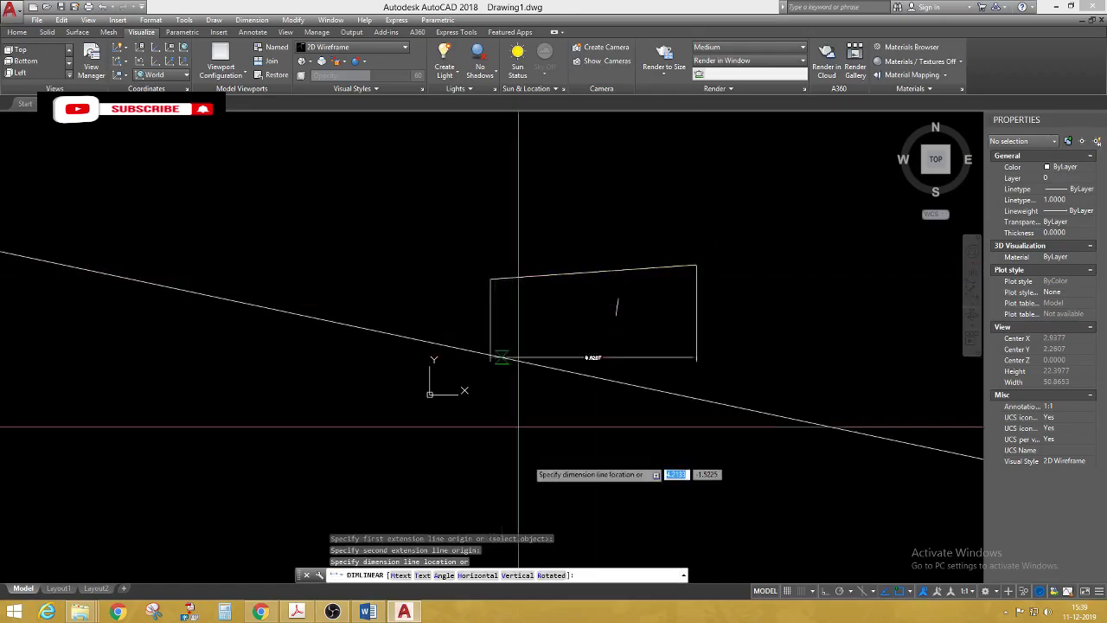
{"action": "scroll", "coordinate": [567, 420], "scroll_direction": "up", "scroll_amount": 5}
{"action": "left_click", "coordinate": [605, 439]}
{"action": "scroll", "coordinate": [650, 412], "scroll_direction": "down", "scroll_amount": 2}
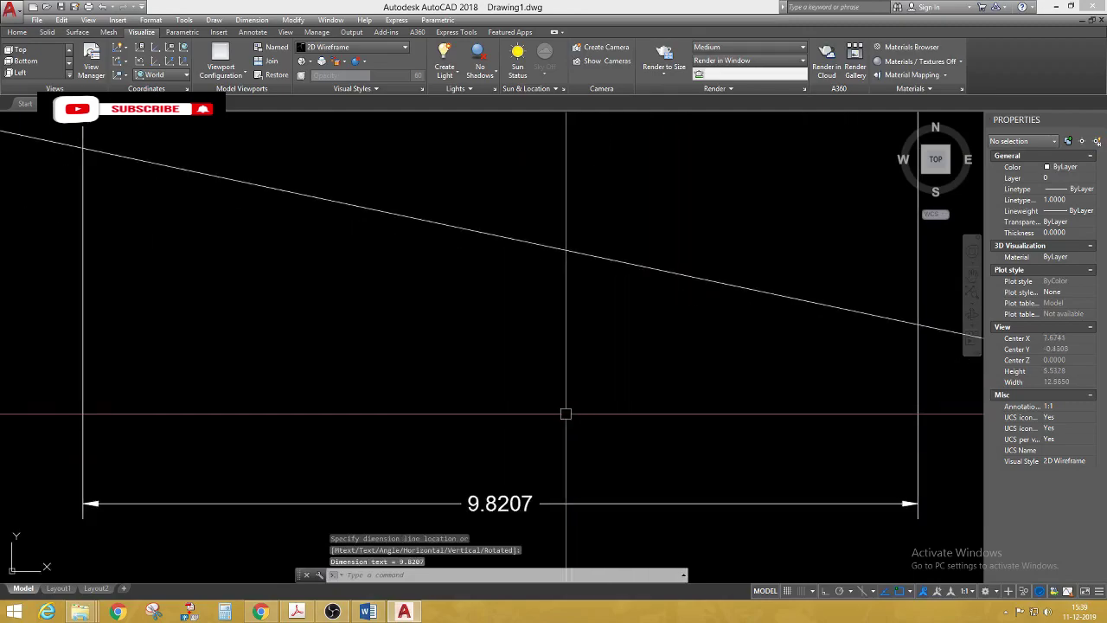
{"action": "key", "text": "Escape"}
{"action": "key", "text": "Escape"}
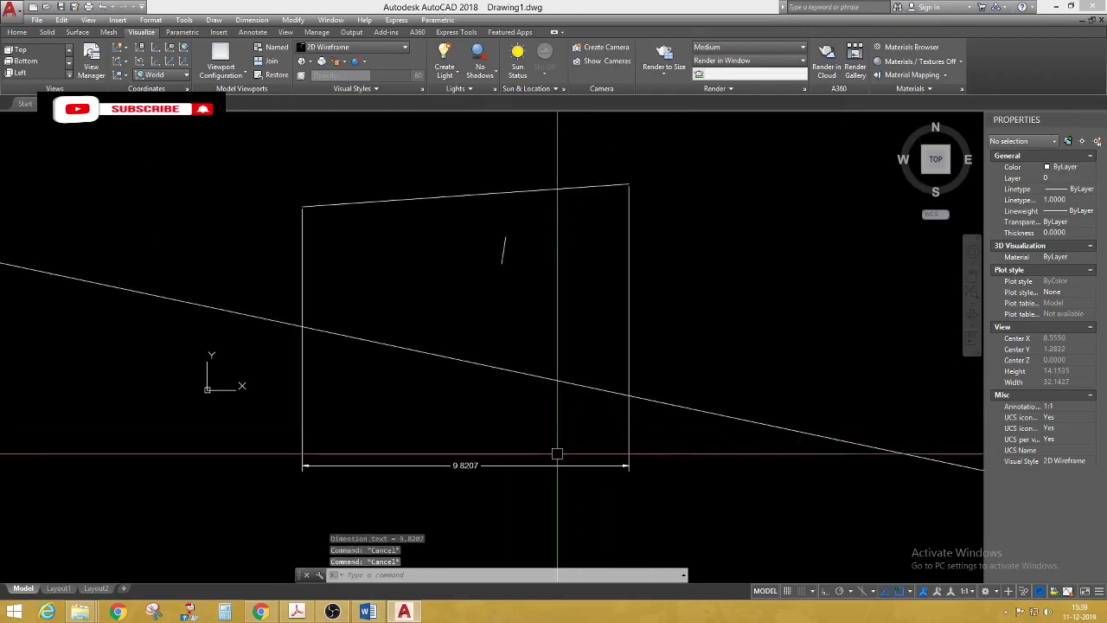
{"action": "type", "text": "co"}
Step: Copy the slanted top line straight down using the 4 (COPY) alias
{"action": "key", "text": "Return"}
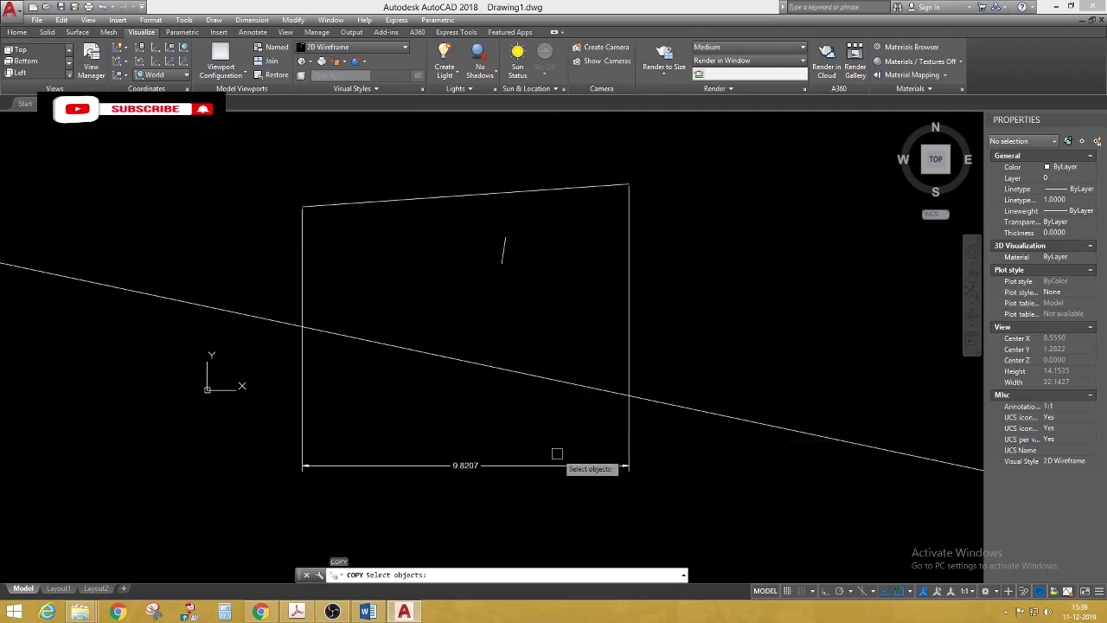
{"action": "left_click", "coordinate": [576, 187]}
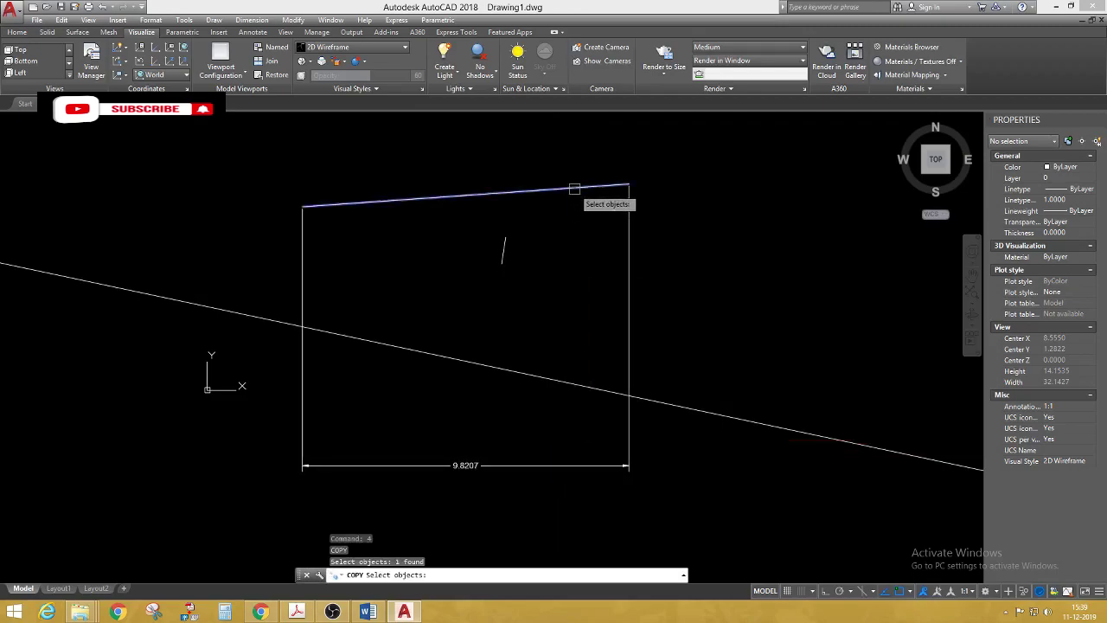
{"action": "key", "text": "Return"}
{"action": "left_click", "coordinate": [662, 188]}
{"action": "left_click", "coordinate": [662, 299]}
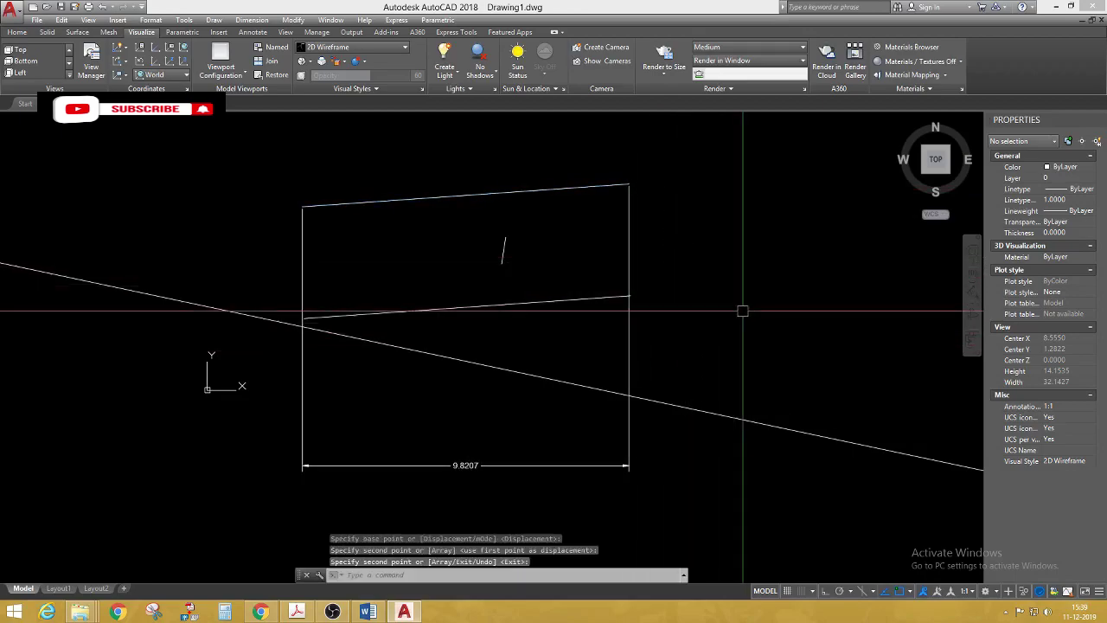
{"action": "type", "text": "5"}
Step: Chain continued dimensions leftward: 4.7411, 2.0455, 1.6121, 4.0789, 3.0509
{"action": "key", "text": "Return"}
{"action": "type", "text": "dco"}
{"action": "key", "text": "Return"}
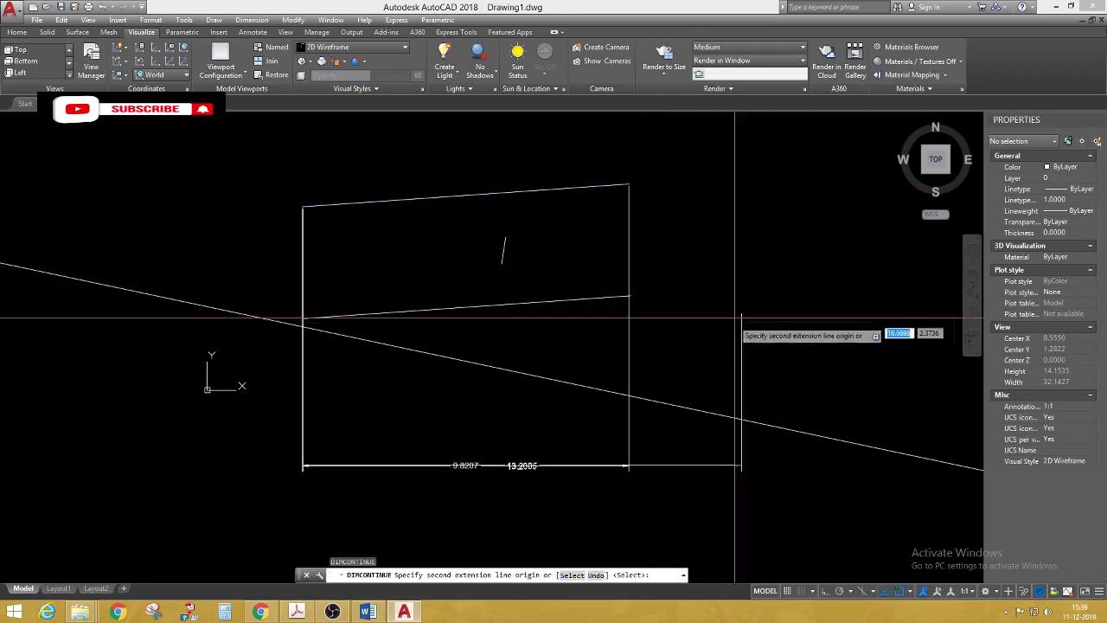
{"action": "left_click", "coordinate": [145, 465]}
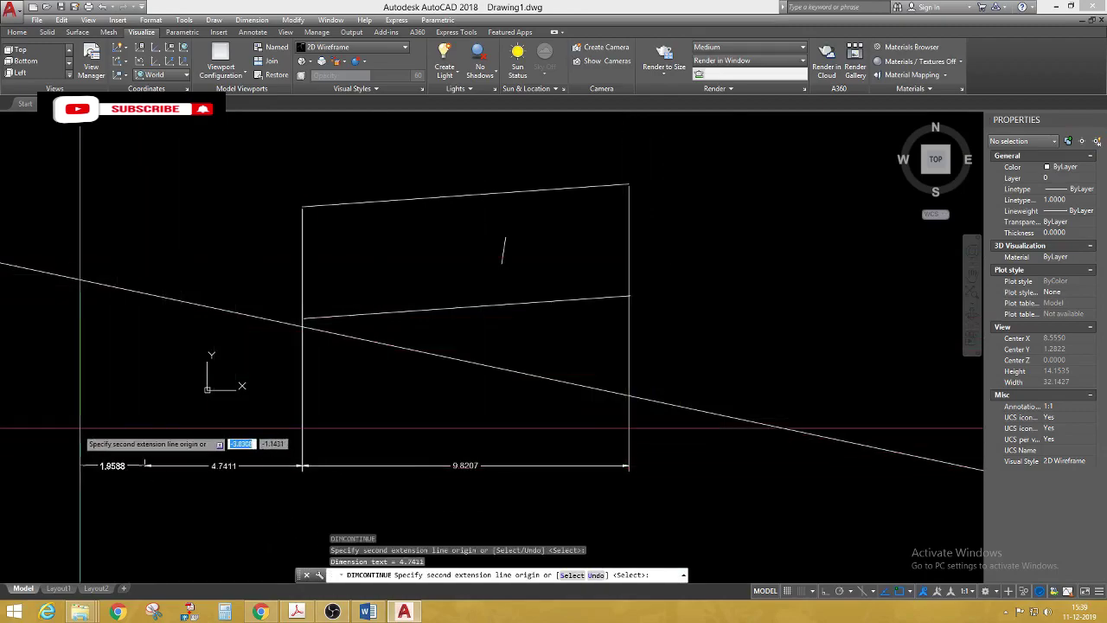
{"action": "left_click", "coordinate": [77, 429]}
{"action": "left_click", "coordinate": [24, 403]}
{"action": "middle_click_drag", "start_coordinate": [23, 403], "coordinate": [319, 385]}
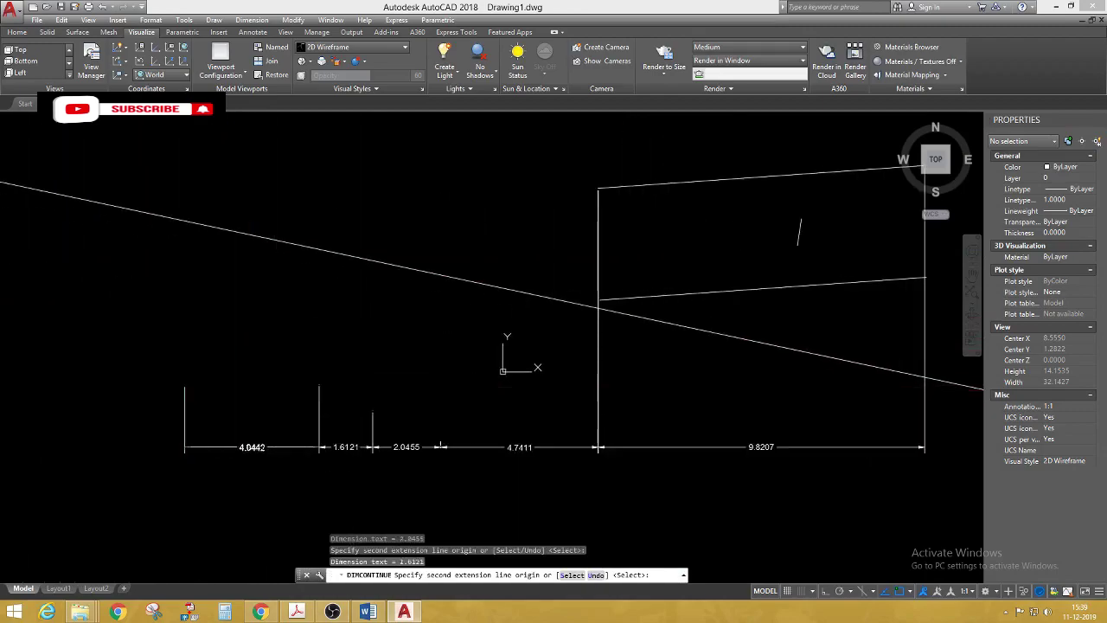
{"action": "left_click", "coordinate": [183, 397]}
{"action": "left_click", "coordinate": [83, 379]}
{"action": "key", "text": "Return"}
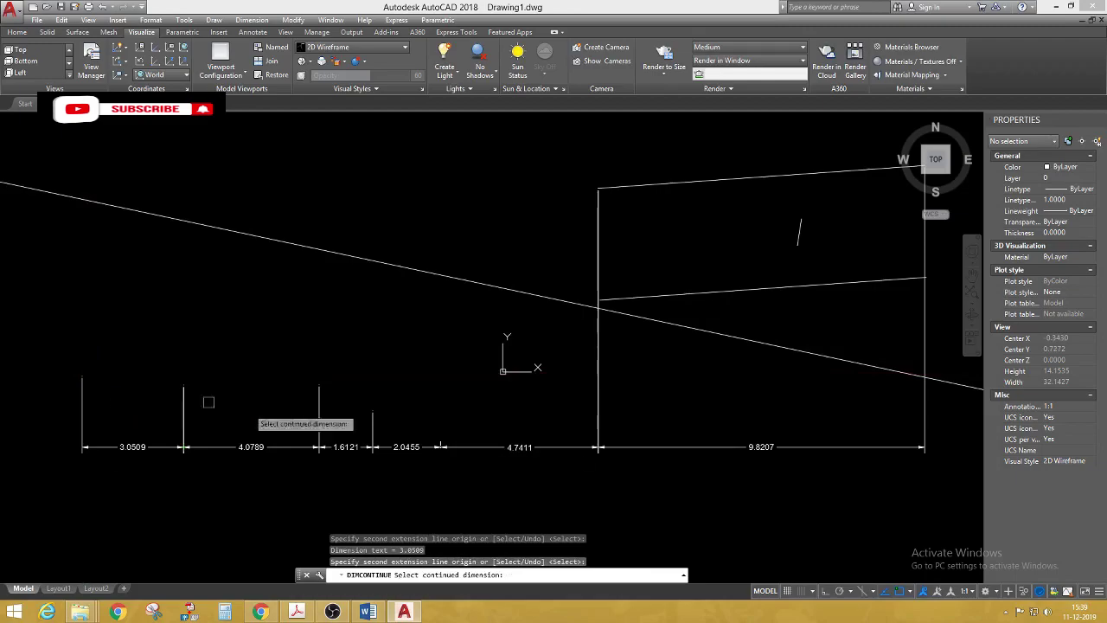
{"action": "key", "text": "Escape"}
{"action": "key", "text": "Escape"}
{"action": "type", "text": "ro"}
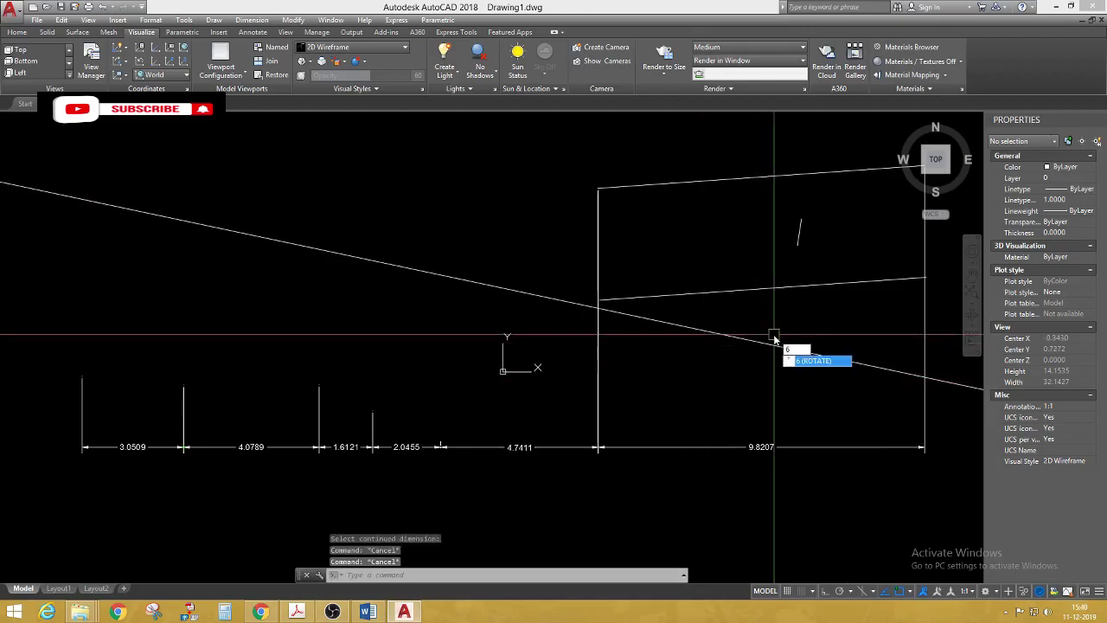
Step: Begin rotating the short slanted stroke, then cancel that rotation
{"action": "key", "text": "Return"}
{"action": "left_click", "coordinate": [798, 238]}
{"action": "key", "text": "Return"}
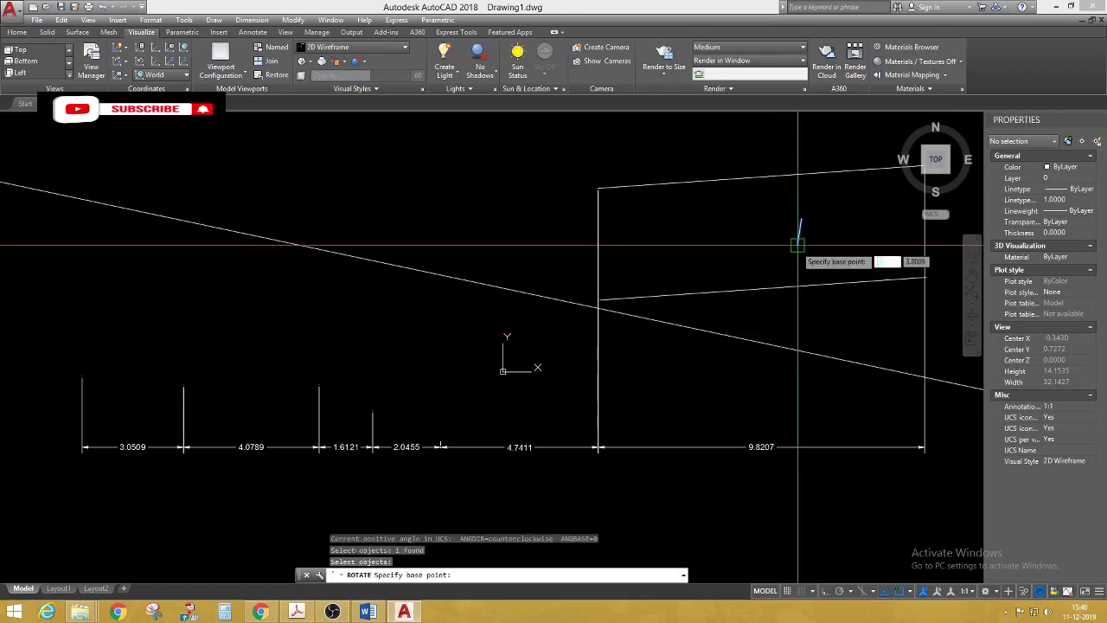
{"action": "left_click", "coordinate": [798, 245]}
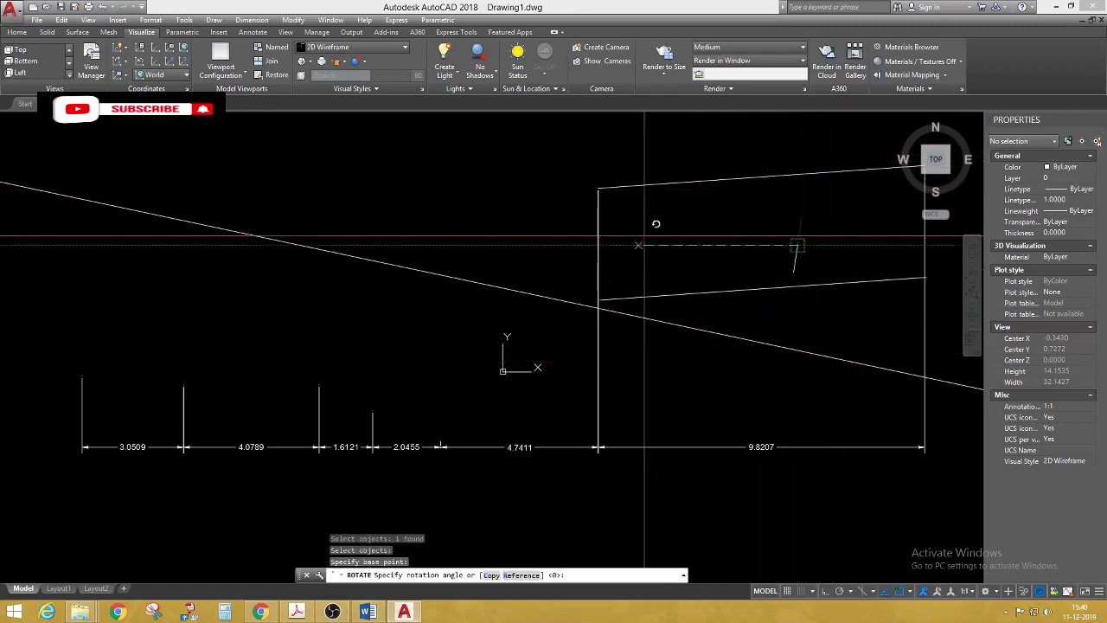
{"action": "key", "text": "Escape"}
Step: Rotate the slanted top line upright about its left end
{"action": "key", "text": "Return"}
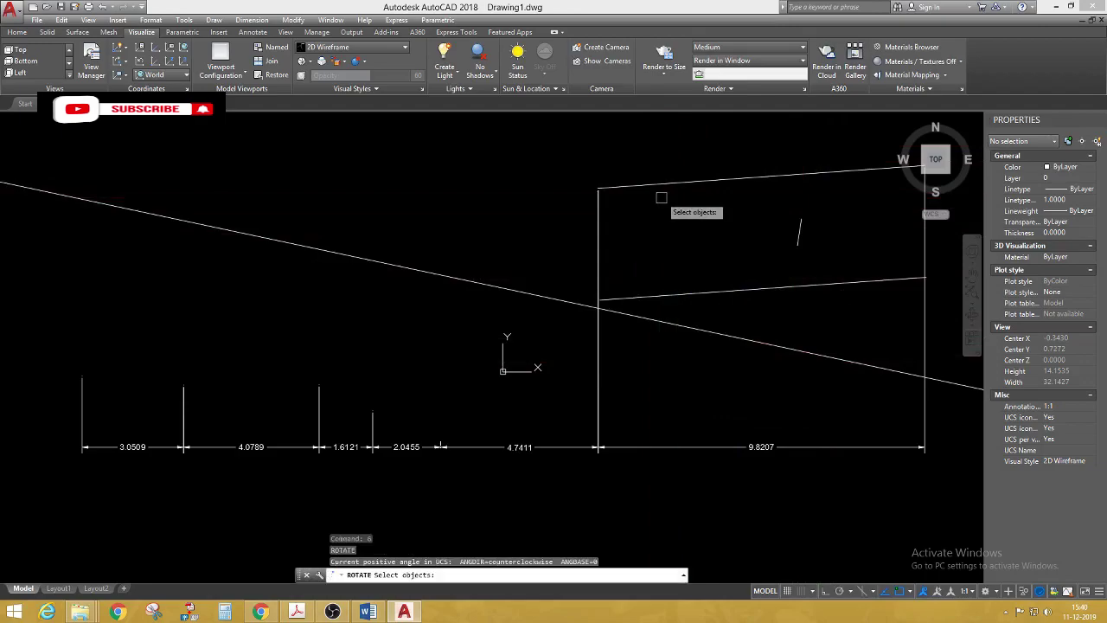
{"action": "left_click", "coordinate": [661, 186]}
{"action": "key", "text": "Return"}
{"action": "scroll", "coordinate": [593, 188], "scroll_direction": "up", "scroll_amount": 4}
{"action": "left_click", "coordinate": [571, 190]}
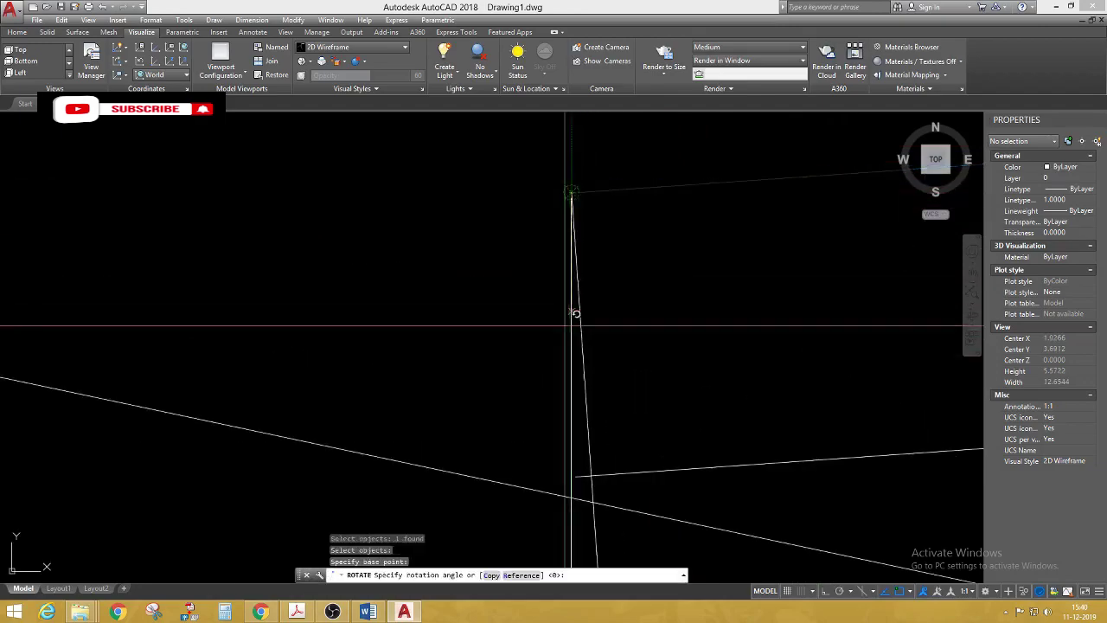
{"action": "scroll", "coordinate": [568, 326], "scroll_direction": "down", "scroll_amount": 2}
{"action": "scroll", "coordinate": [494, 317], "scroll_direction": "down", "scroll_amount": 2}
{"action": "scroll", "coordinate": [526, 173], "scroll_direction": "down", "scroll_amount": 2}
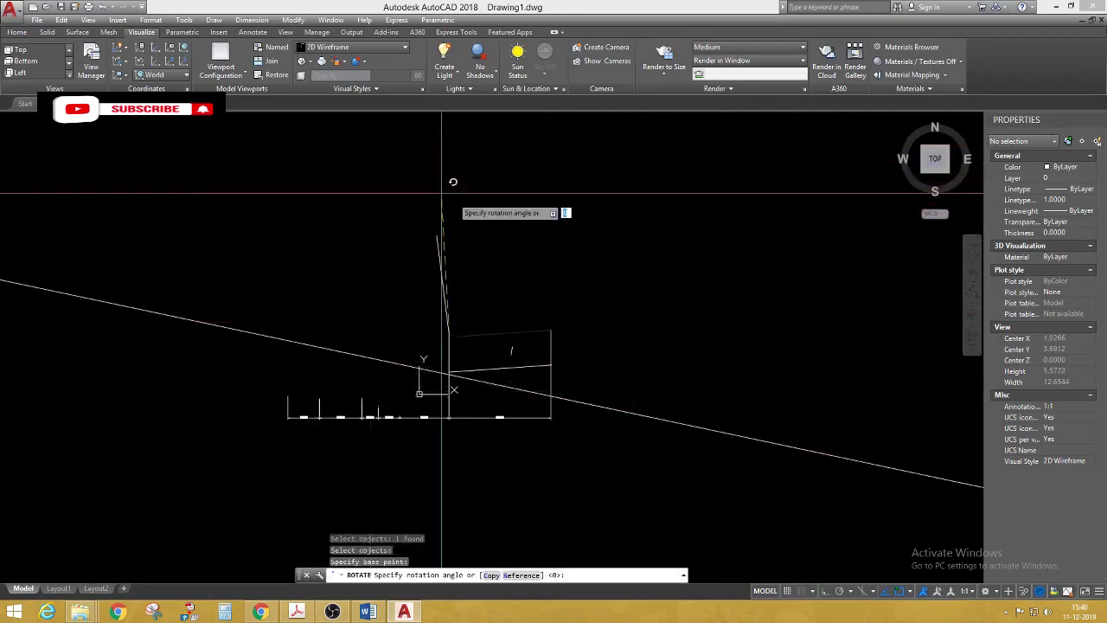
{"action": "left_click", "coordinate": [440, 298]}
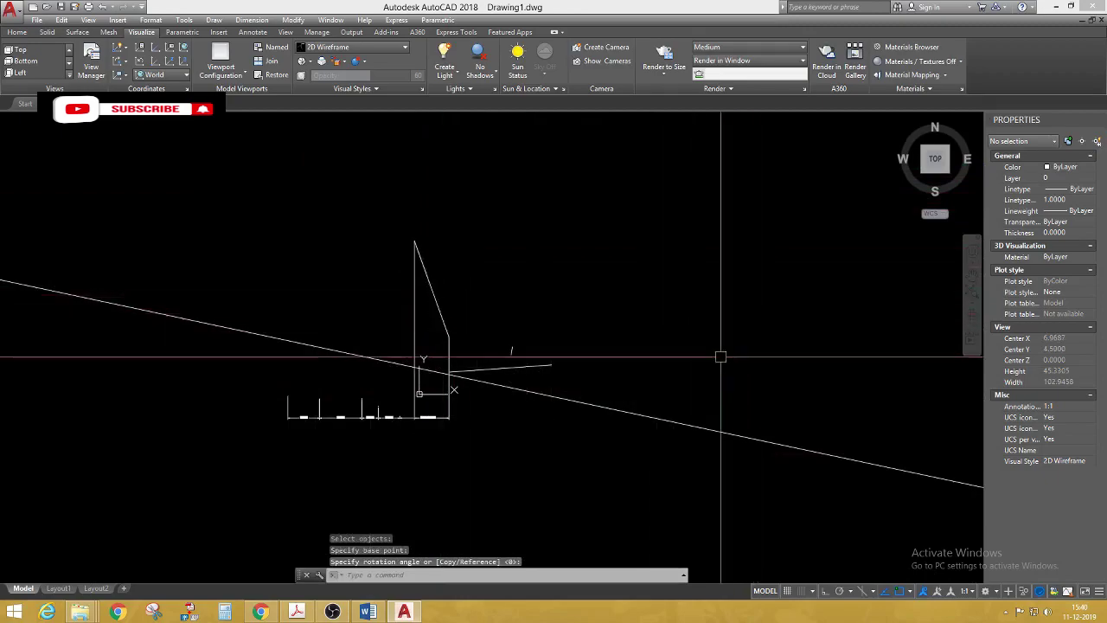
Step: Mirror the upright line and its dimension across a vertical Ortho axis, keeping the originals
{"action": "type", "text": "mi"}
{"action": "key", "text": "Return"}
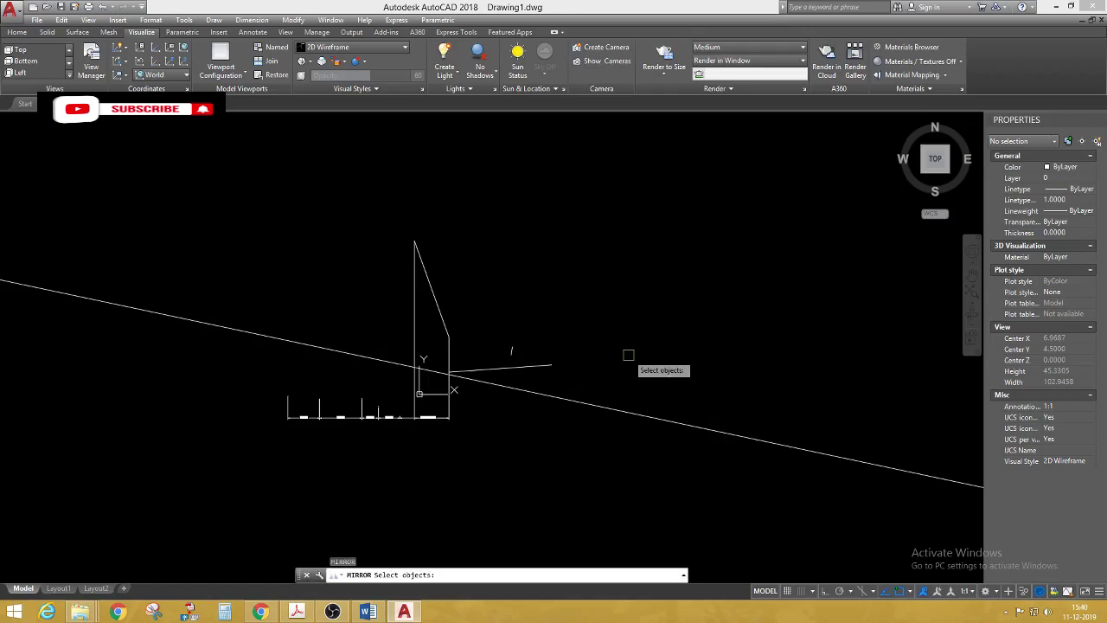
{"action": "scroll", "coordinate": [527, 371], "scroll_direction": "up", "scroll_amount": 1}
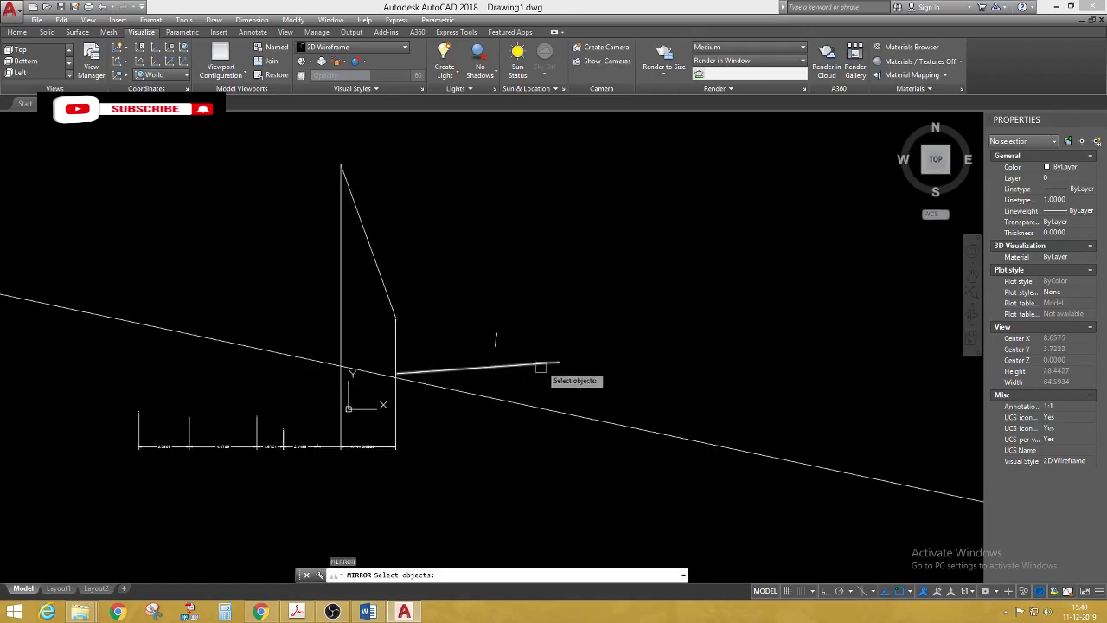
{"action": "left_click", "coordinate": [406, 199]}
{"action": "left_click", "coordinate": [306, 260]}
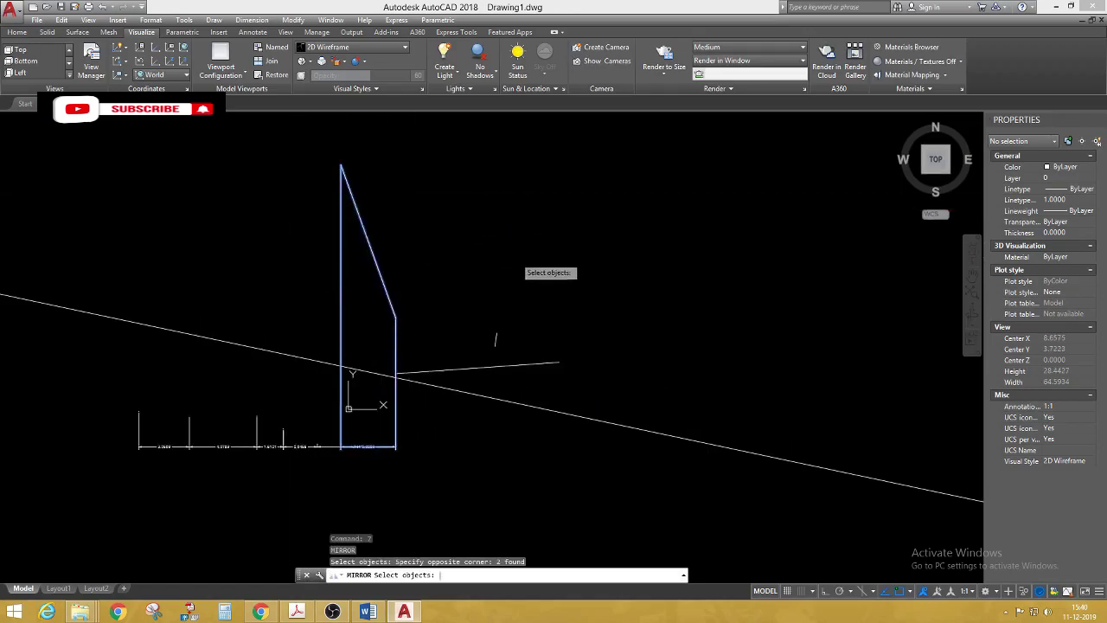
{"action": "key", "text": "Return"}
{"action": "left_click", "coordinate": [506, 262]}
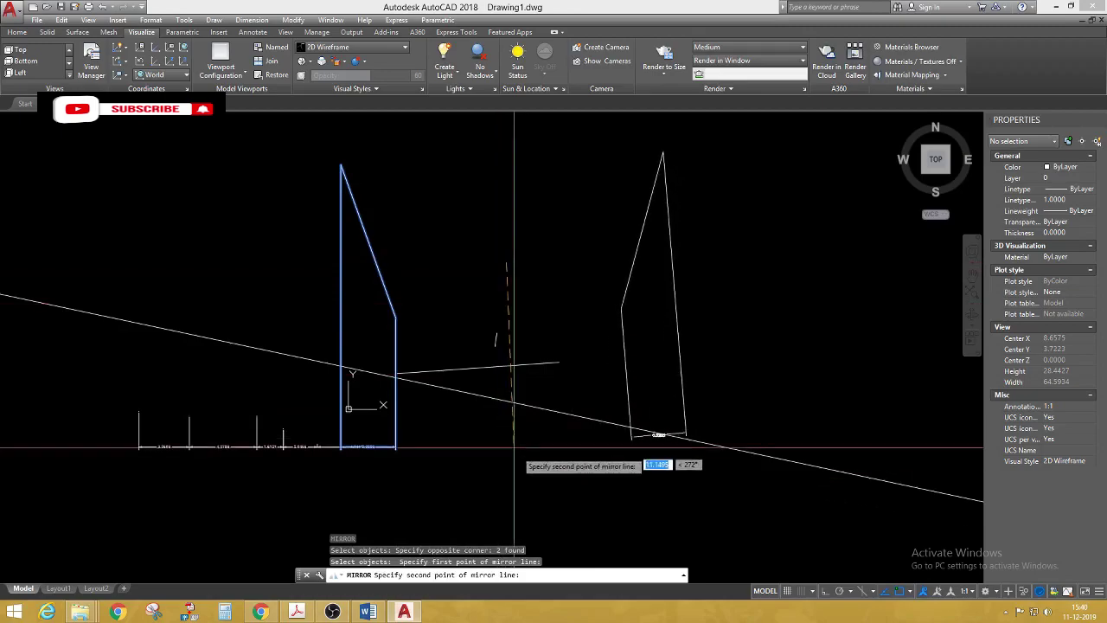
{"action": "key", "text": "F8"}
{"action": "left_click", "coordinate": [508, 476]}
{"action": "key", "text": "Return"}
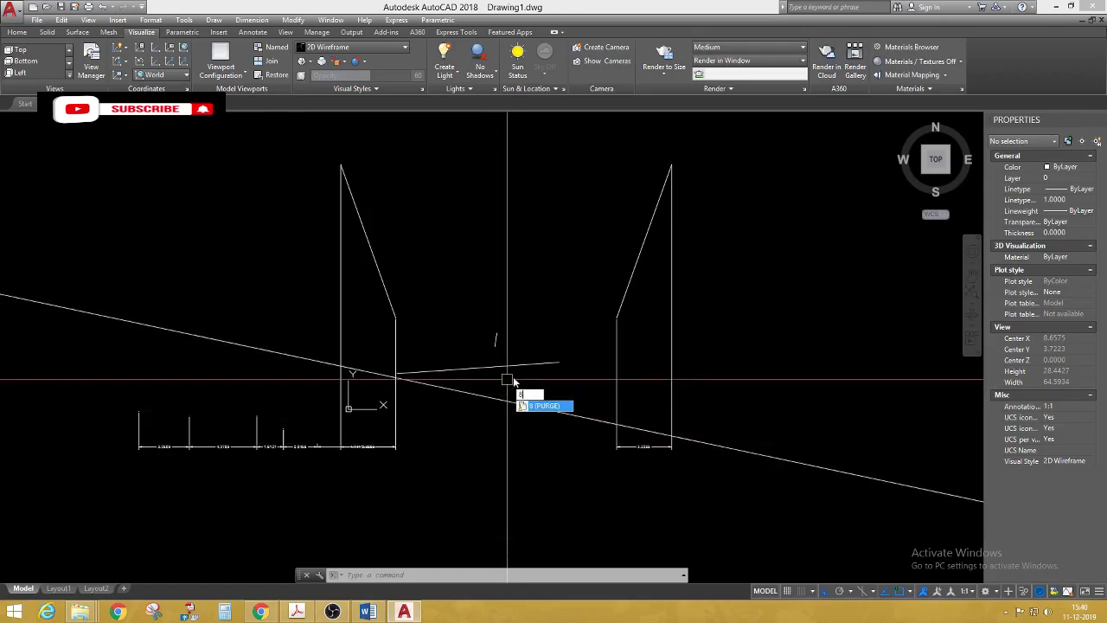
{"action": "key", "text": "Return"}
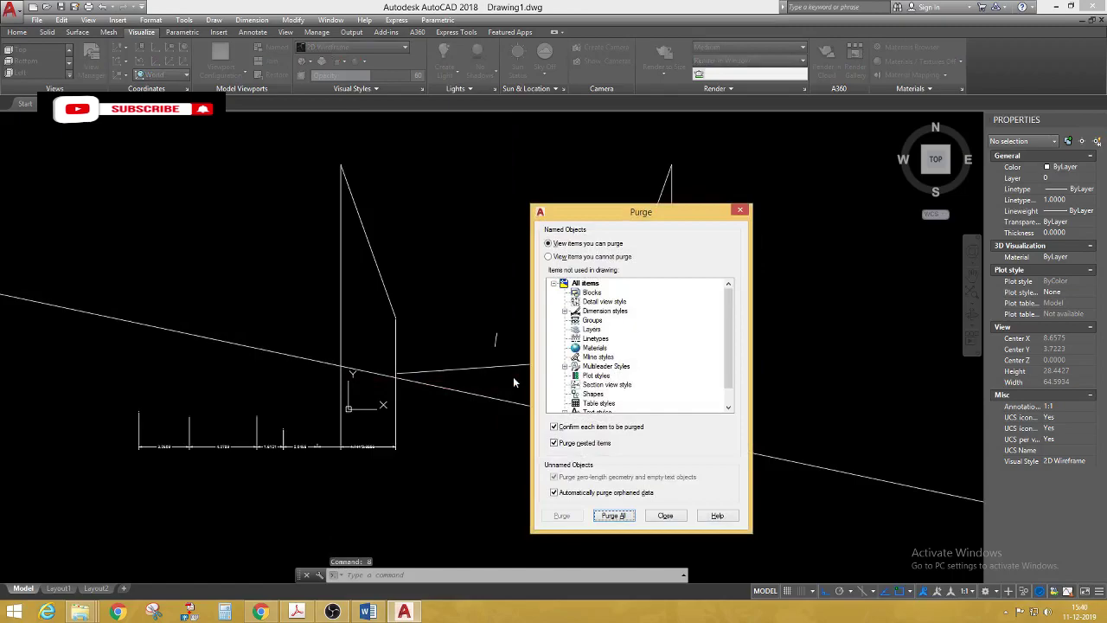
{"action": "left_click", "coordinate": [665, 516]}
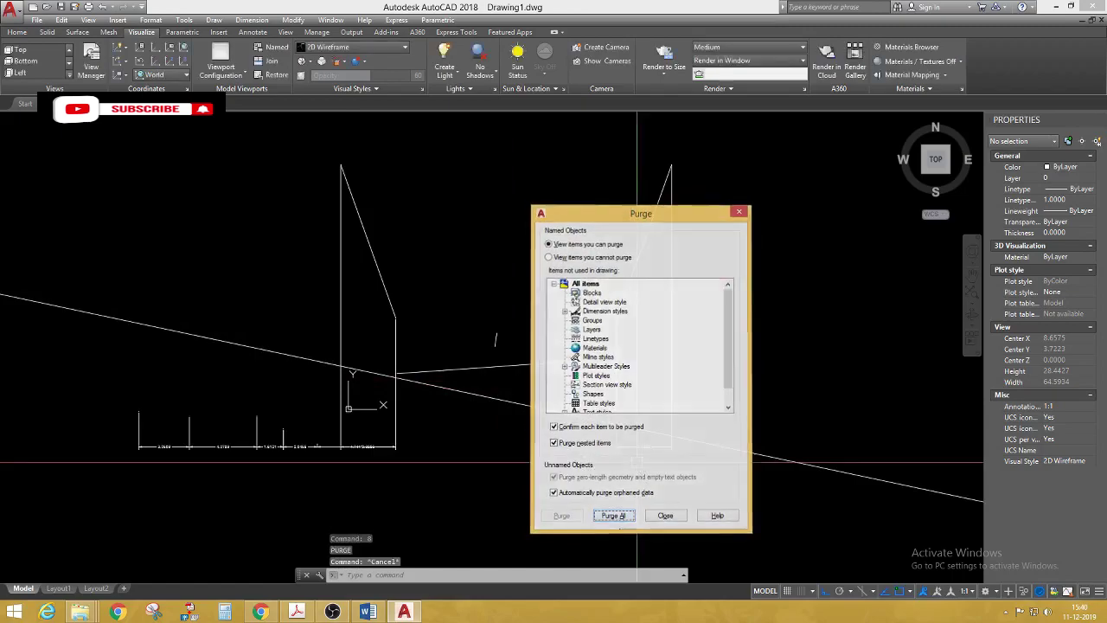